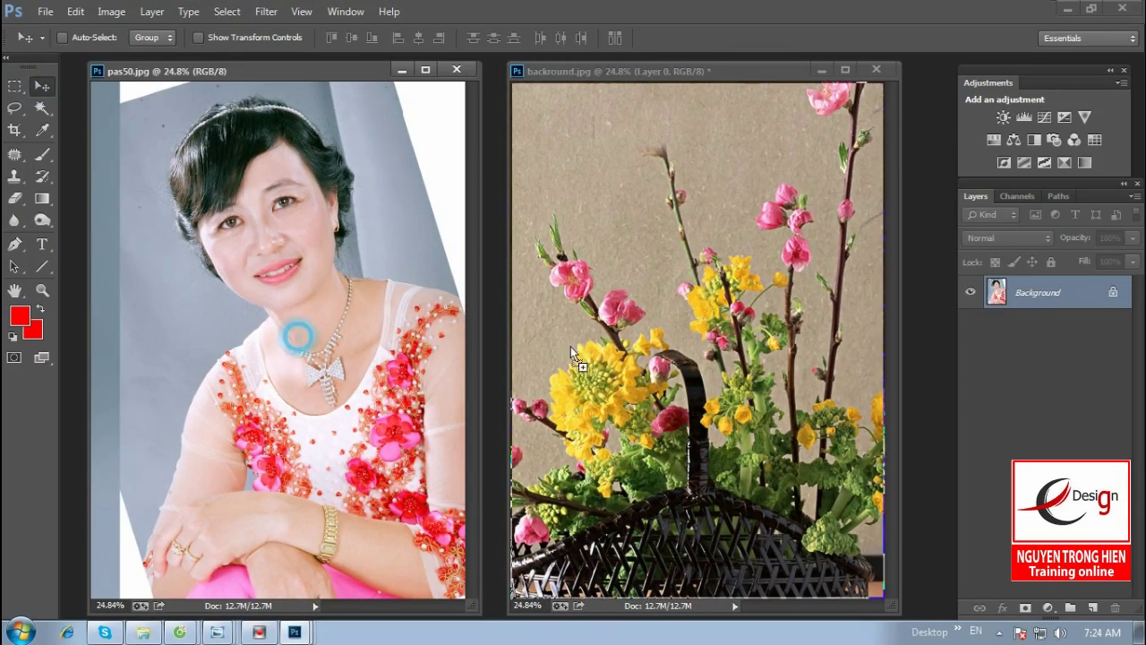
Copy the portrait into backround.jpg as Layer 1 and zoom in on her hand and fingers
left_click_drag(299, 335, 686, 363)
left_click(40, 283)
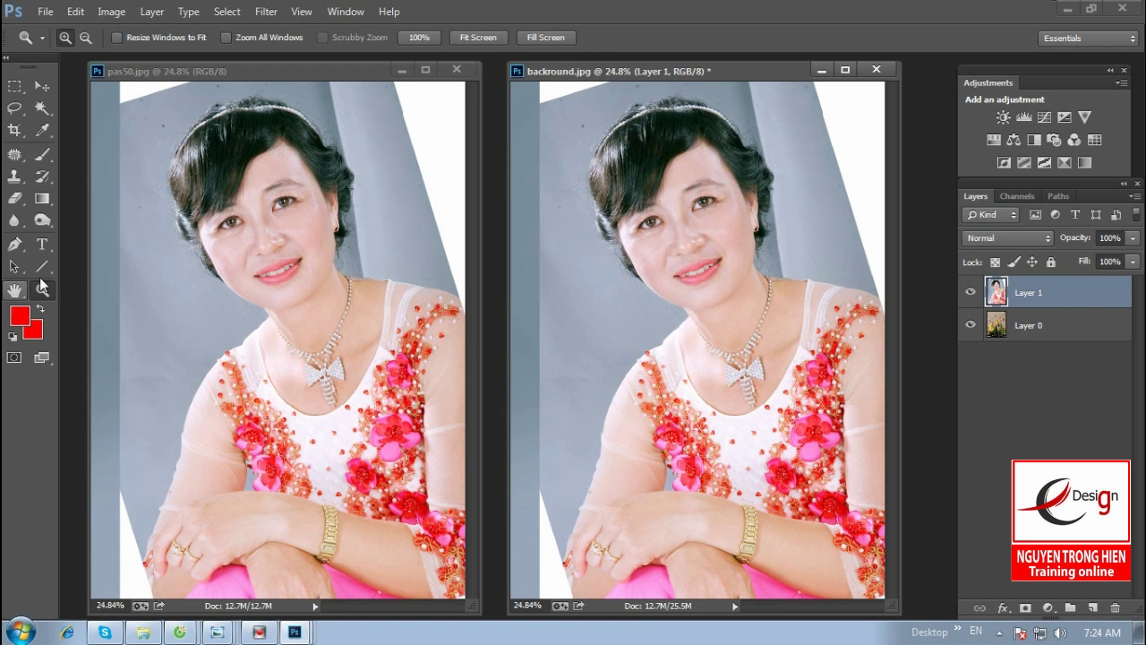
left_click(555, 548)
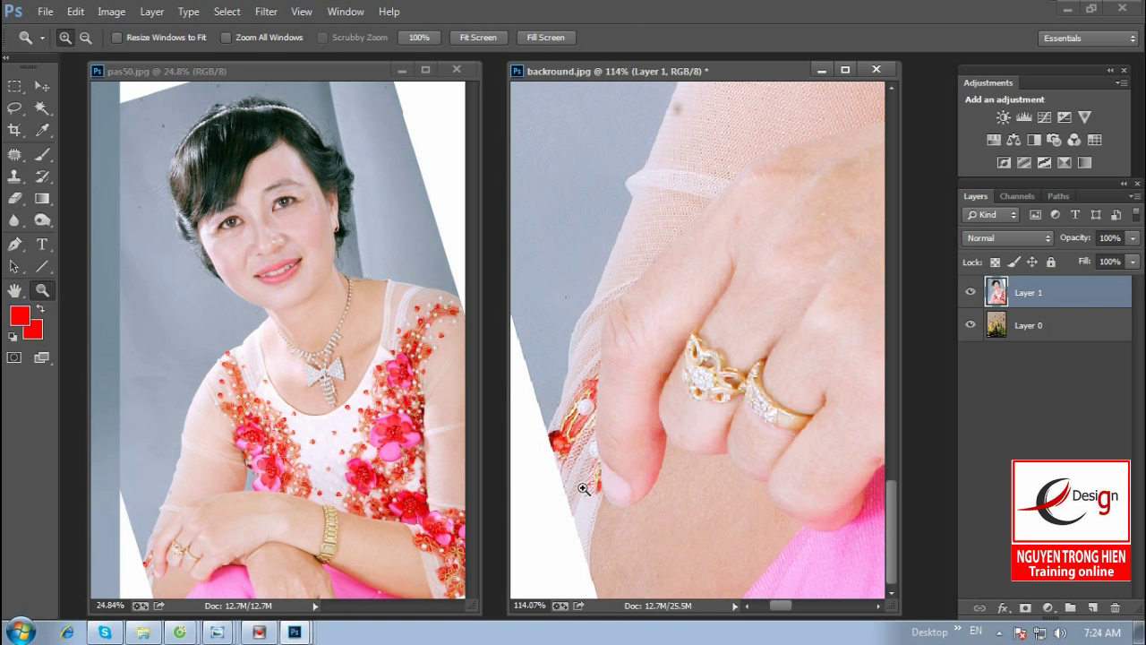
left_click(422, 474)
left_click(402, 345)
left_click(510, 439)
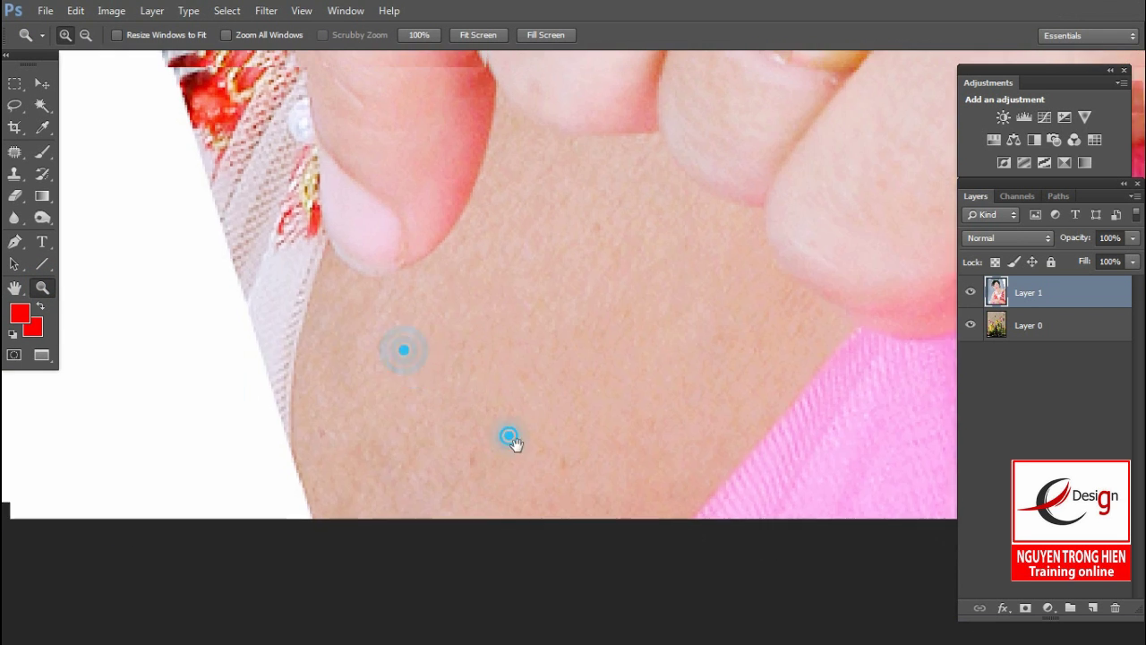
Start a Pen path with curved anchors along the sleeve edge
key("p")
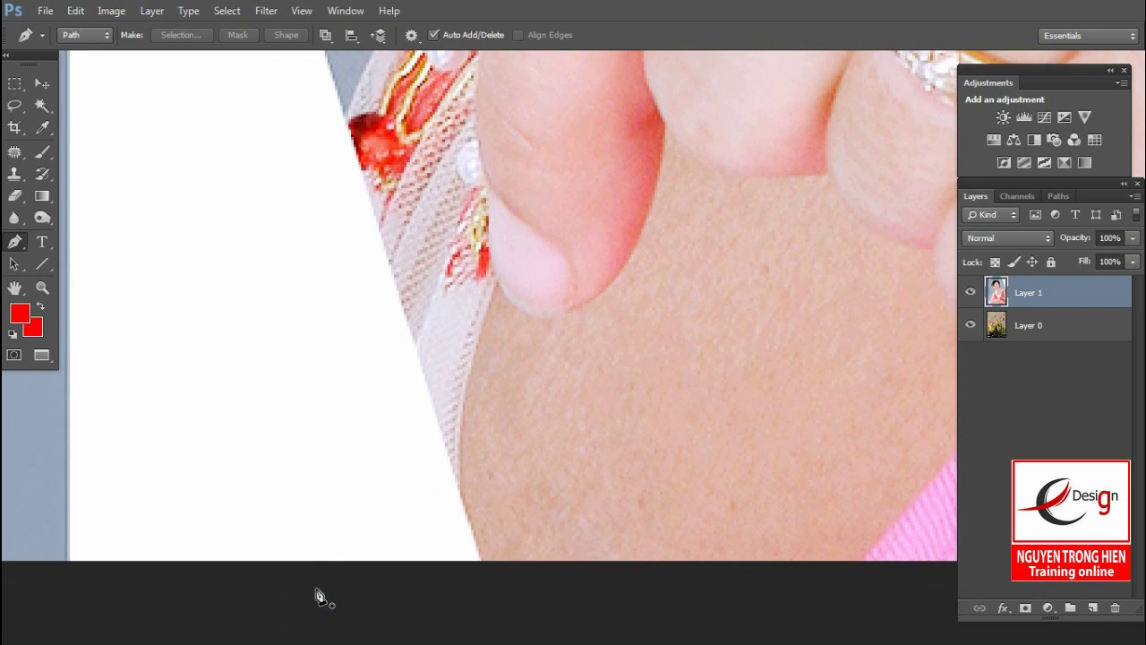
left_click_drag(381, 235, 381, 459)
mouse_move(353, 332)
left_mouse_down()
mouse_move(397, 242)
mouse_move(376, 432)
left_mouse_up()
left_click_drag(371, 392, 380, 348)
scroll(389, 363, "up", 3)
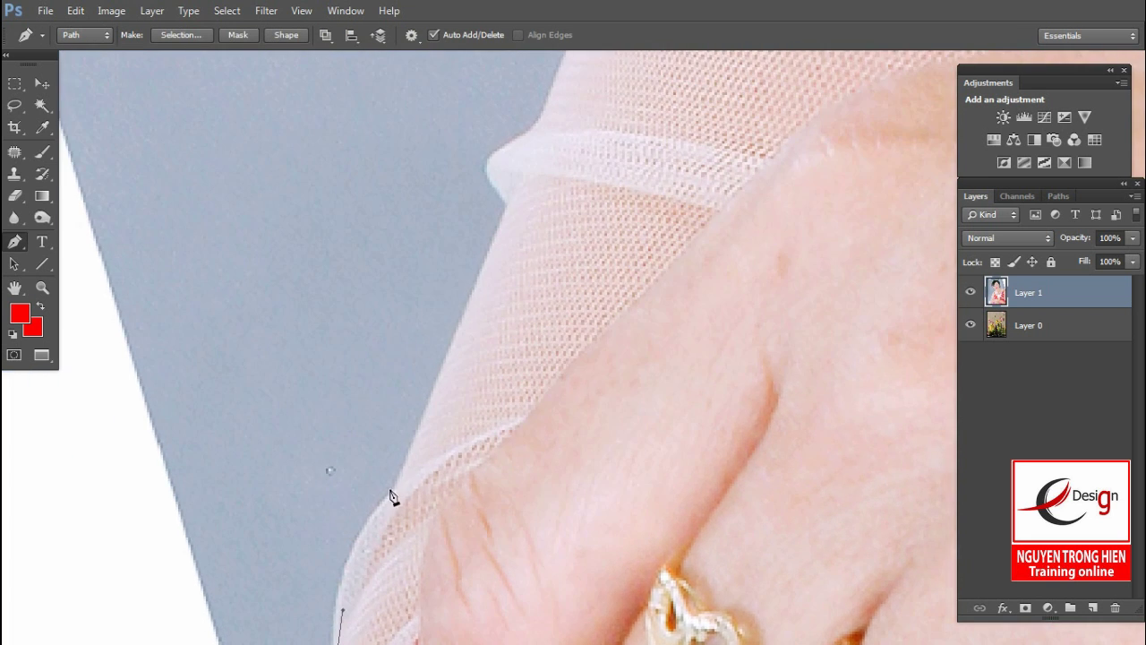
left_click_drag(392, 488, 461, 383)
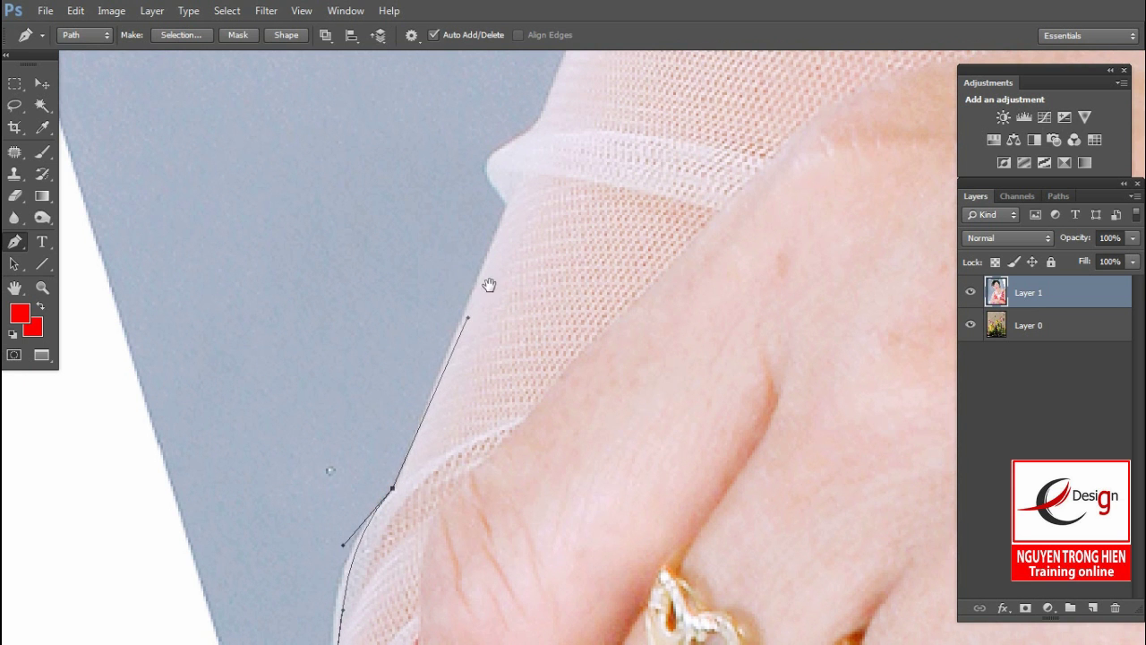
left_click_drag(488, 285, 444, 469)
Continue the path up the fabric edge to its top
mouse_move(450, 376)
left_mouse_down()
mouse_move(479, 357)
mouse_move(453, 457)
left_mouse_up()
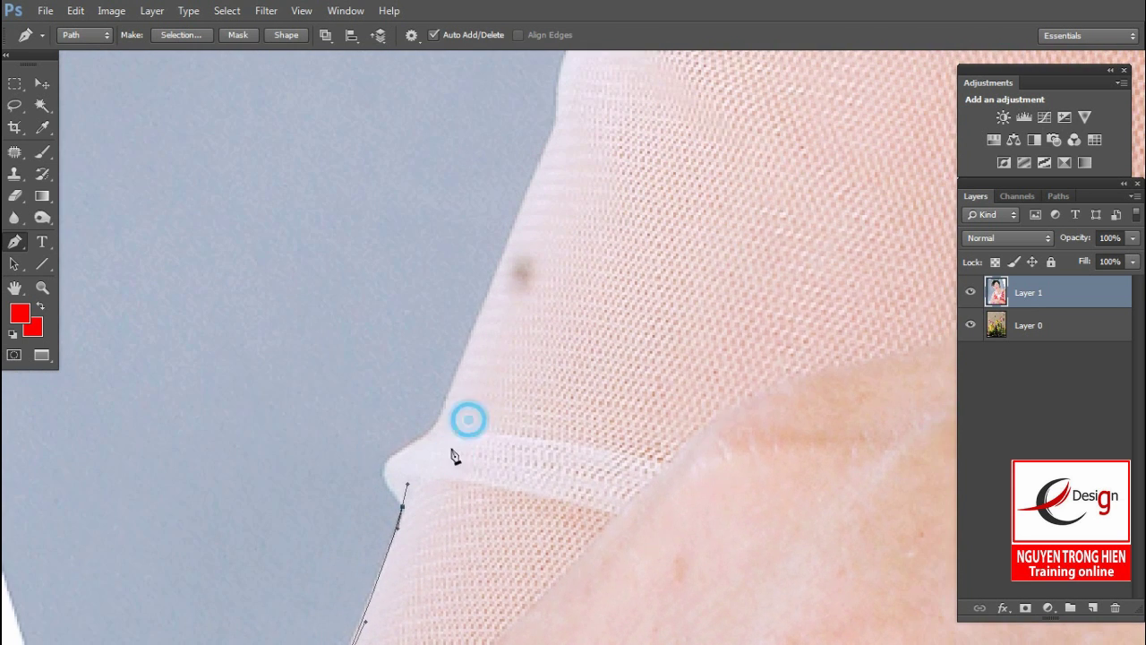
left_click_drag(463, 354, 499, 258)
left_click_drag(490, 400, 390, 638)
mouse_move(499, 328)
left_mouse_down()
mouse_move(468, 427)
mouse_move(431, 399)
left_mouse_up()
left_click_drag(458, 345, 473, 324)
left_click_drag(469, 284, 469, 251)
left_click_drag(522, 174, 459, 428)
Extend the path along the shoulder outline around the beaded shoulder
mouse_move(448, 353)
left_mouse_down()
mouse_move(456, 332)
mouse_move(461, 427)
mouse_move(466, 345)
mouse_move(460, 478)
left_mouse_up()
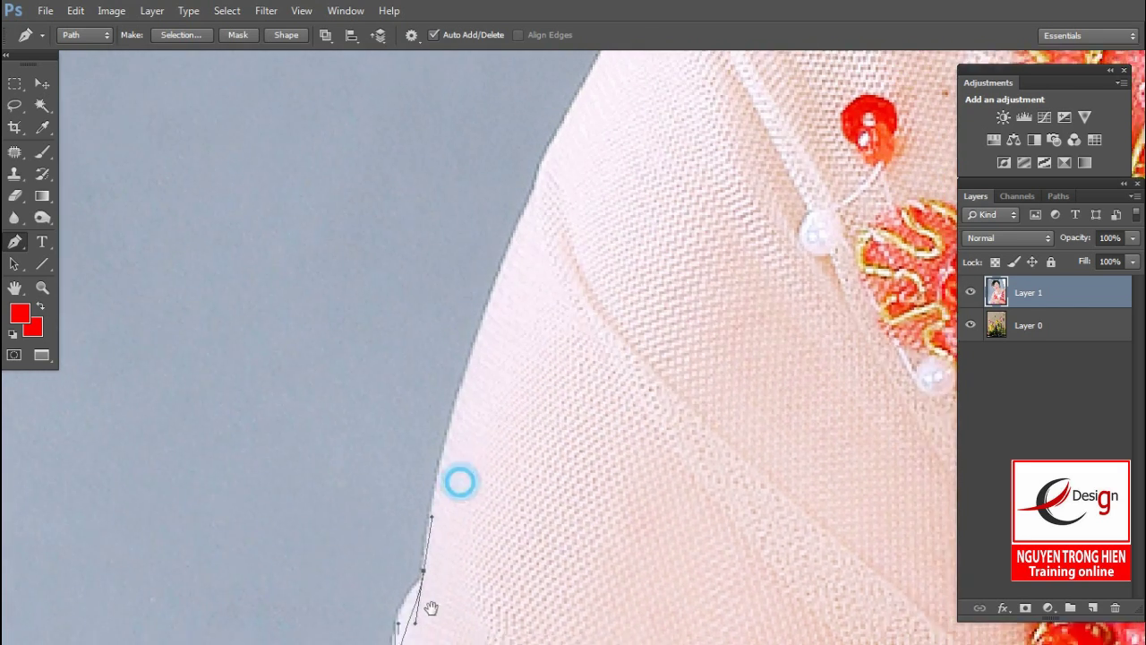
left_click_drag(469, 368, 519, 249)
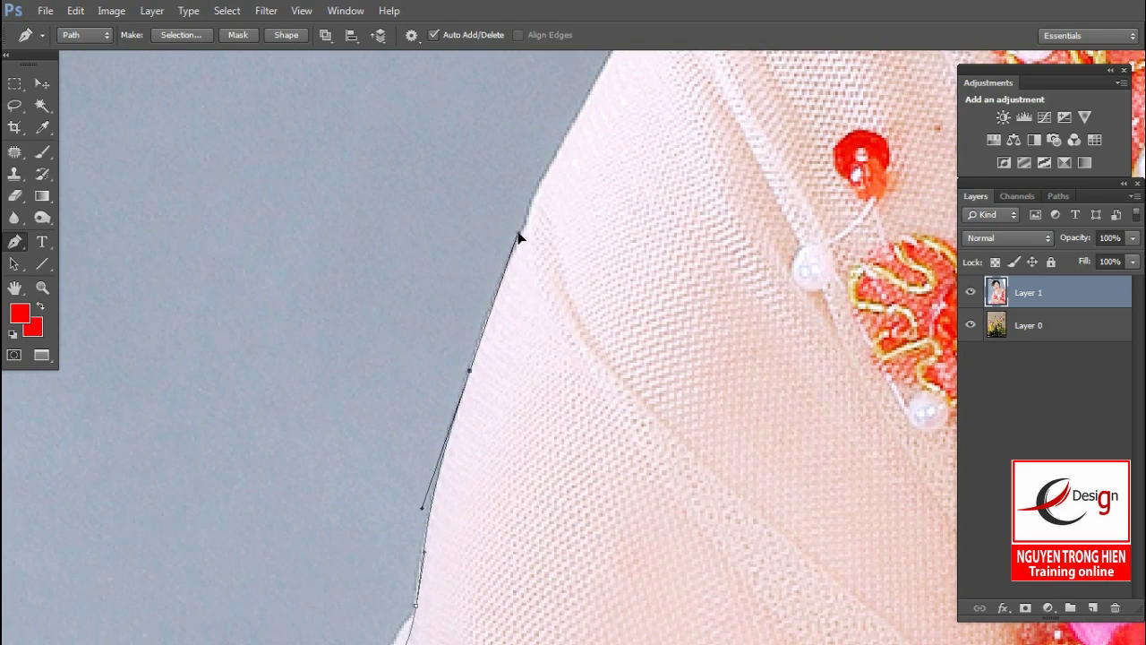
mouse_move(559, 211)
left_mouse_down()
mouse_move(464, 358)
mouse_move(527, 255)
mouse_move(464, 327)
left_mouse_up()
mouse_move(458, 370)
left_mouse_down()
mouse_move(513, 309)
mouse_move(439, 433)
left_mouse_up()
left_click_drag(467, 391, 516, 383)
mouse_move(538, 333)
left_mouse_down()
mouse_move(468, 410)
mouse_move(512, 416)
left_mouse_up()
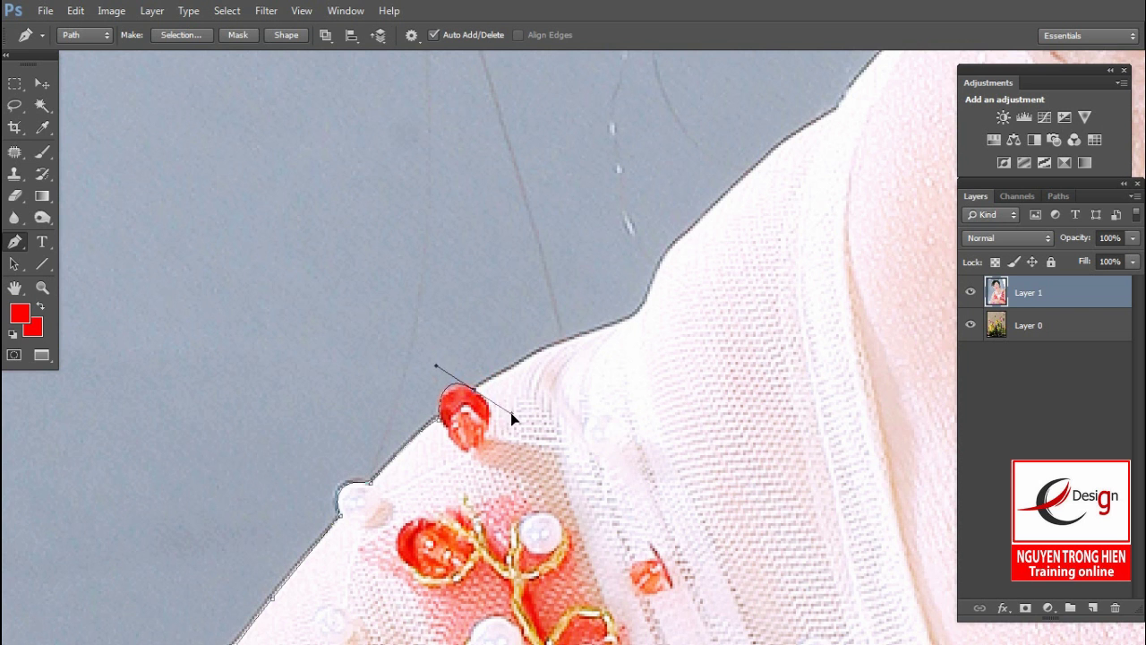
mouse_move(593, 343)
left_mouse_down()
mouse_move(366, 466)
mouse_move(401, 448)
left_mouse_up()
left_click_drag(418, 404, 448, 375)
Carry the path across the top of the shoulder to a corner point at the neck
left_click(471, 332)
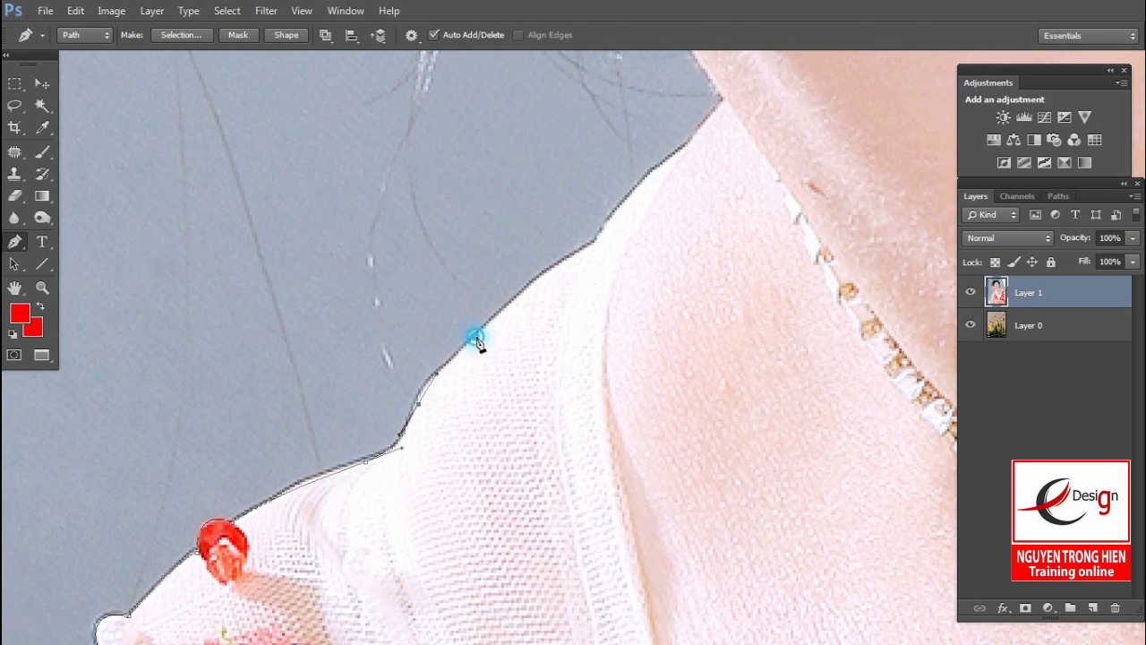
left_click_drag(502, 317, 427, 412)
left_click_drag(349, 471, 304, 522)
left_click(315, 502)
left_click(397, 409)
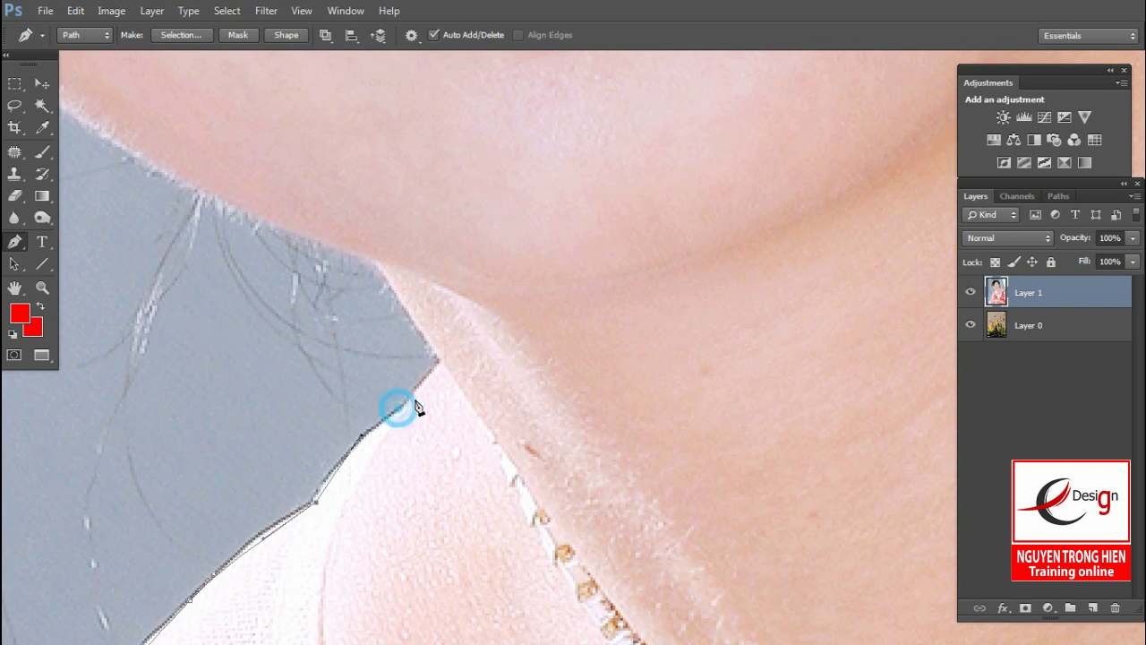
left_click(439, 364)
left_click_drag(440, 365, 468, 475)
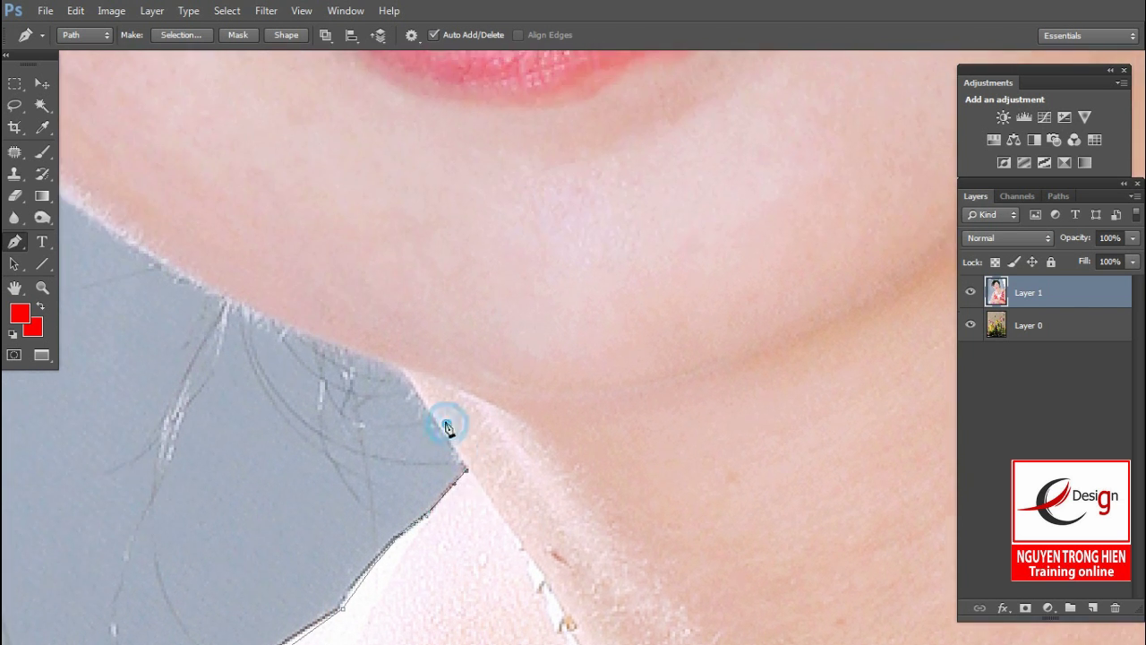
left_click(404, 368)
mouse_move(298, 588)
left_mouse_down()
mouse_move(455, 463)
mouse_move(348, 532)
left_mouse_up()
Continue the path up the left side of the hair and over the top of the head
scroll(331, 534, "down", 2)
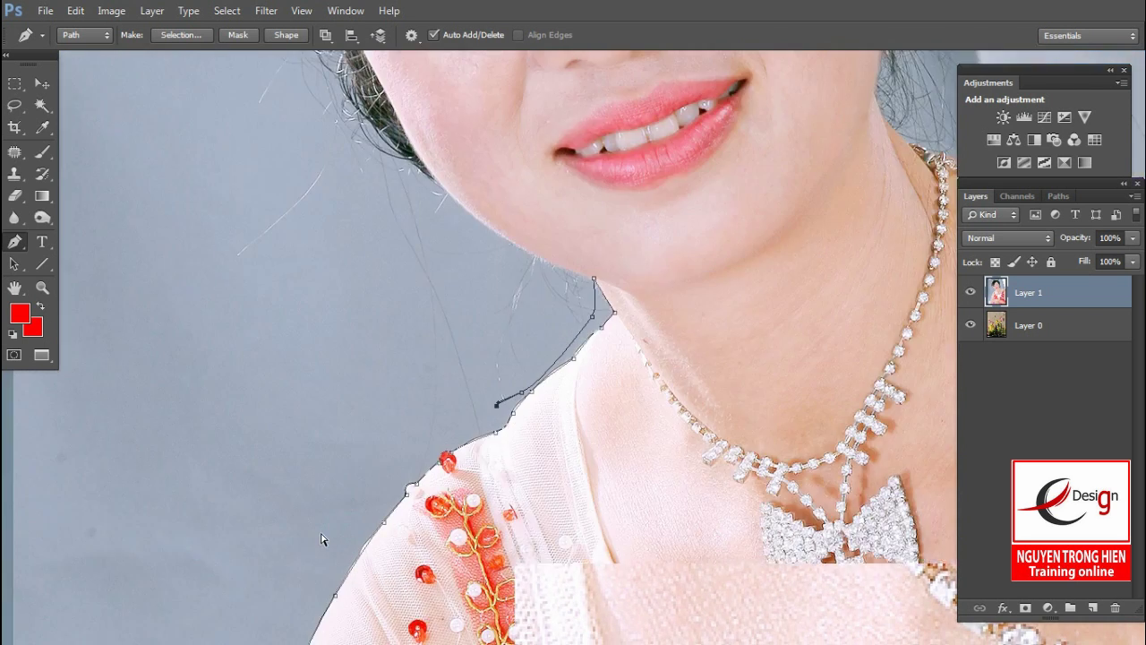
scroll(461, 459, "down", 1)
scroll(454, 414, "down", 2)
left_click(340, 373)
left_click(312, 256)
scroll(313, 256, "up", 1)
left_click_drag(330, 389, 315, 470)
left_click(307, 218)
left_click_drag(690, 82, 537, 120)
Carry the path along the right shoulder and down the right arm
left_click_drag(463, 123, 617, 159)
left_click_drag(714, 384, 503, 110)
left_click_drag(563, 335, 567, 350)
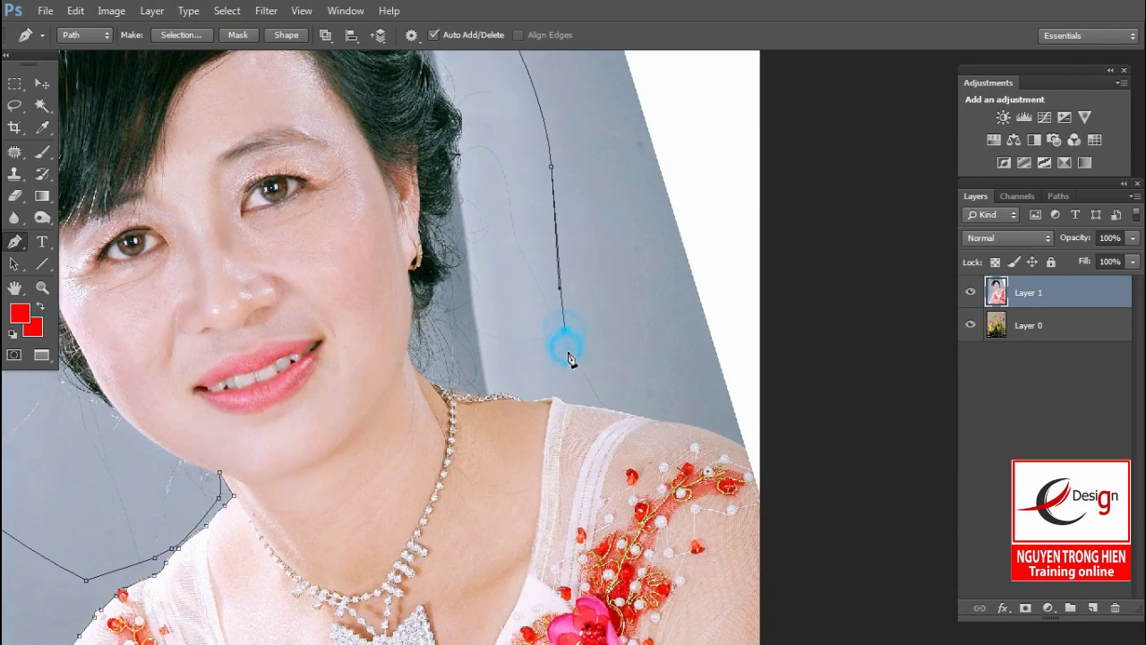
scroll(566, 344, "up", 2)
mouse_move(491, 443)
left_mouse_down()
mouse_move(548, 343)
mouse_move(511, 404)
mouse_move(462, 378)
left_mouse_up()
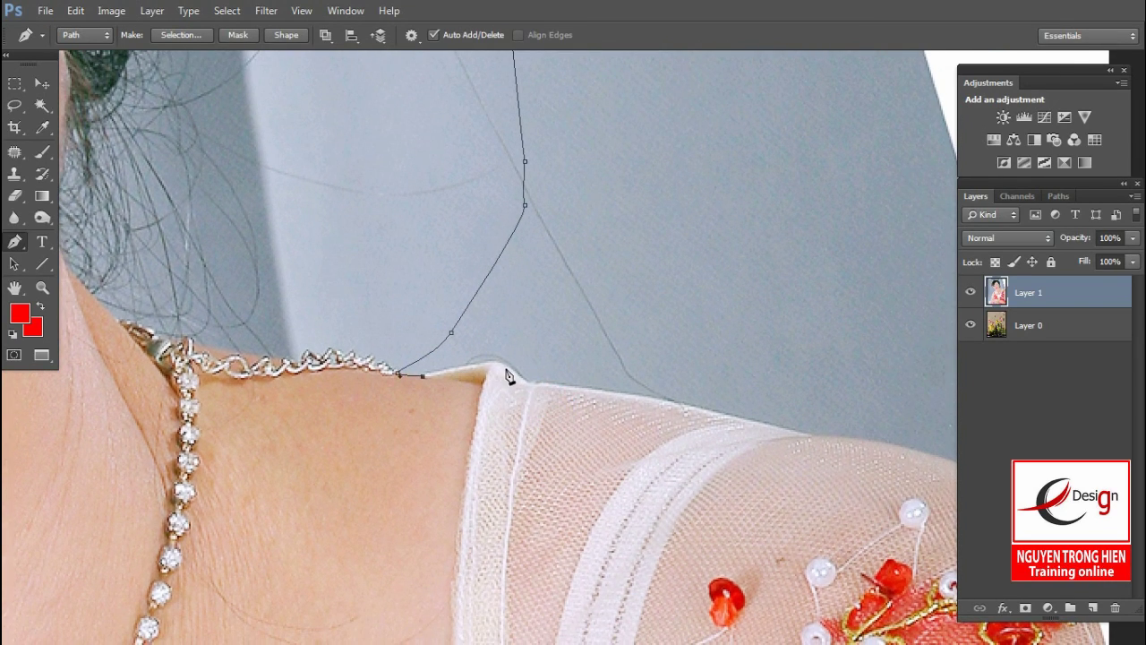
left_click_drag(617, 395, 687, 406)
mouse_move(768, 435)
left_mouse_down()
mouse_move(451, 319)
mouse_move(503, 333)
left_mouse_up()
left_click_drag(851, 456, 649, 340)
left_click_drag(541, 309, 586, 397)
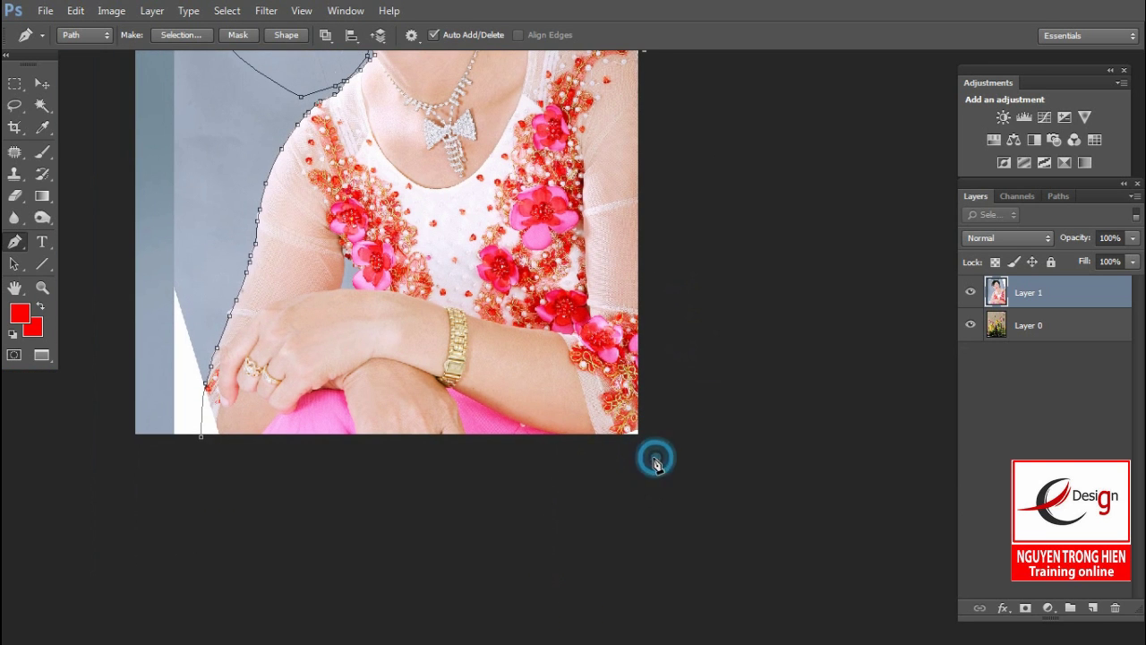
Close the path below the photo and turn it into a selection with 0 feather
left_click(657, 457)
left_click(183, 473)
left_click(204, 442)
key("ctrl+minus")
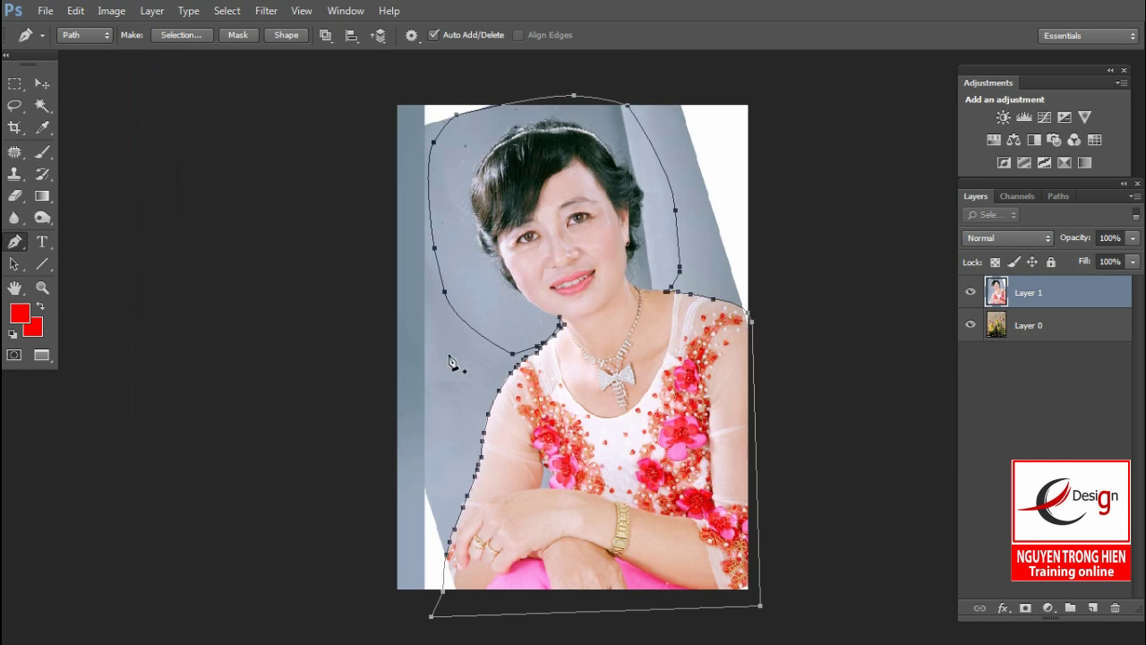
right_click(558, 309)
left_click(619, 326)
type("0.5")
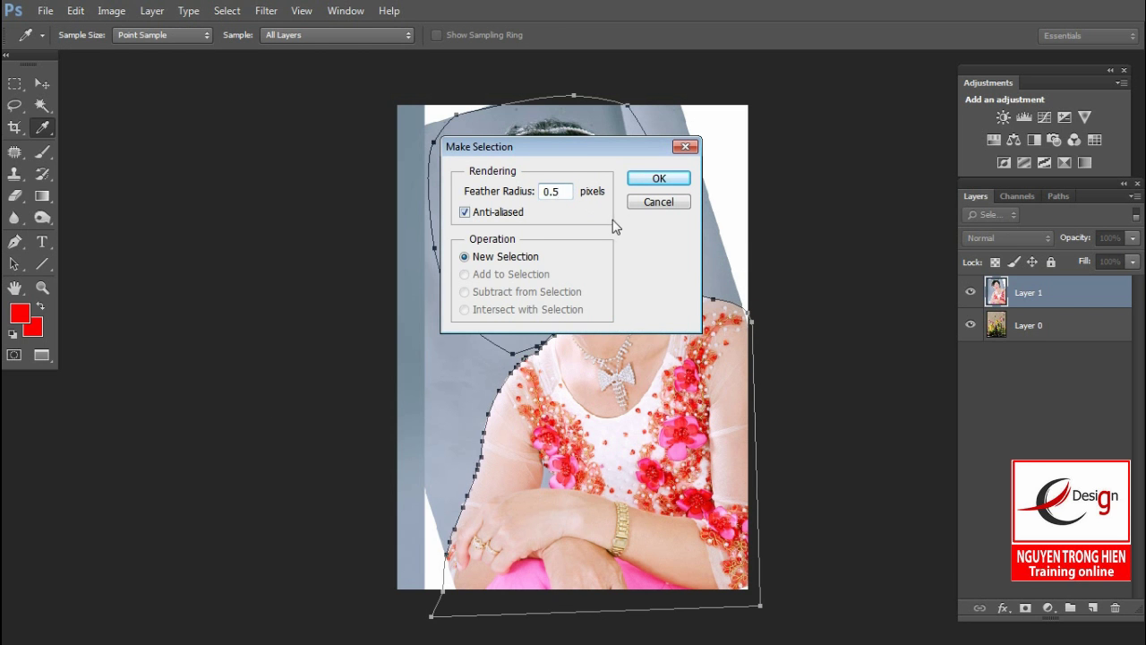
key("Return")
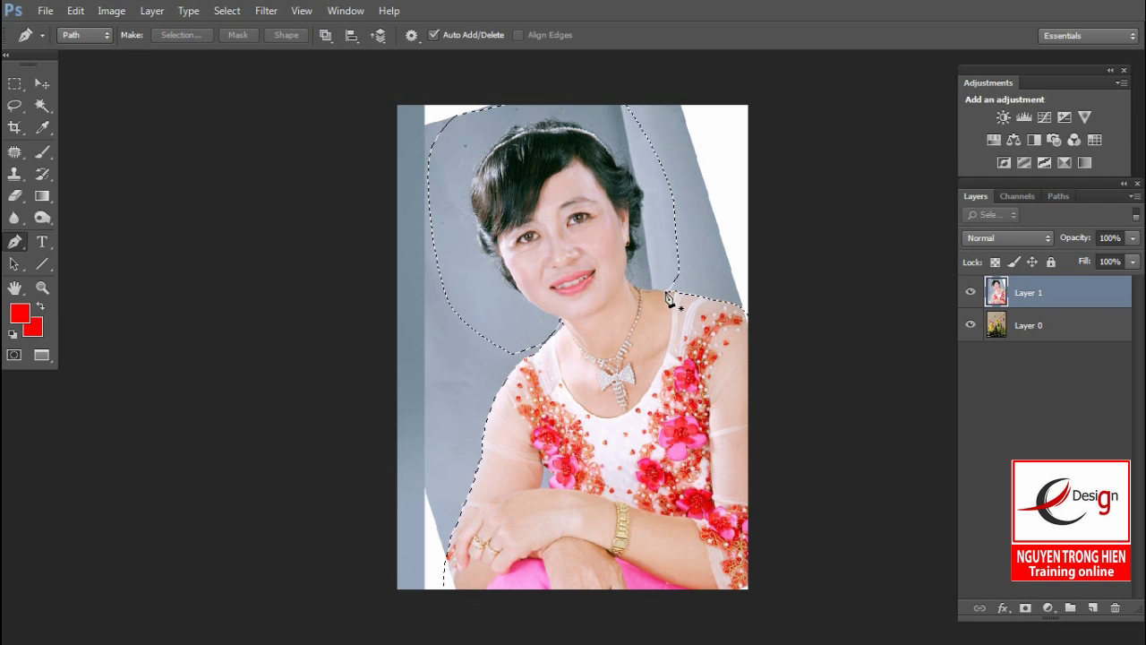
Invert the selection and clear the grey backdrop to reveal the peach blossoms
left_click(225, 13)
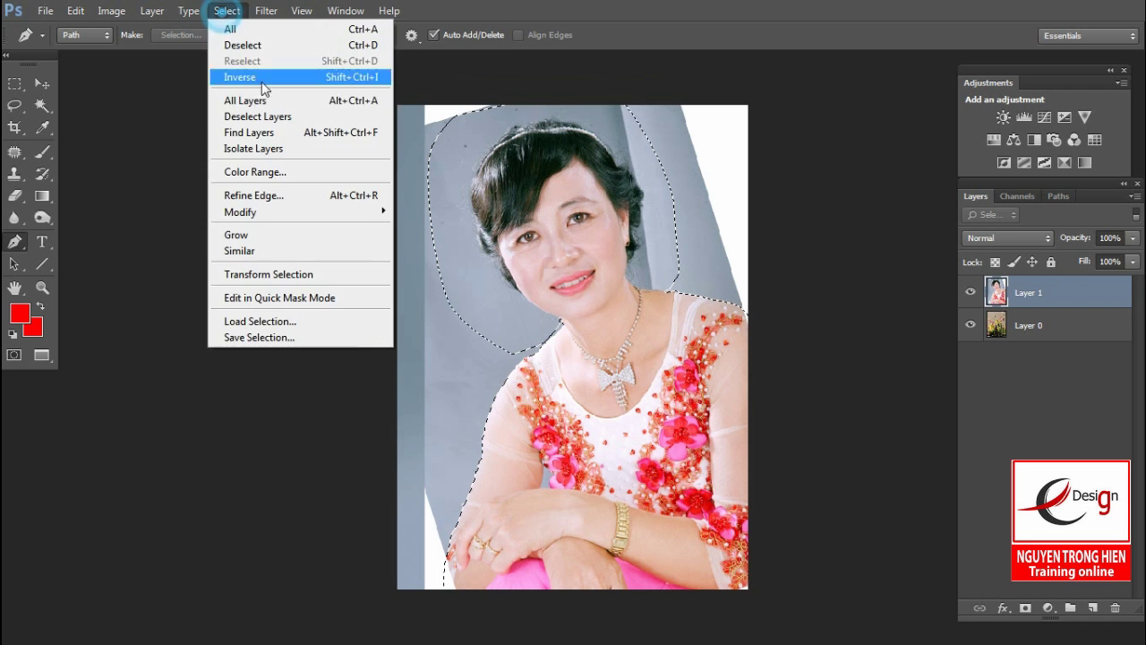
left_click(242, 77)
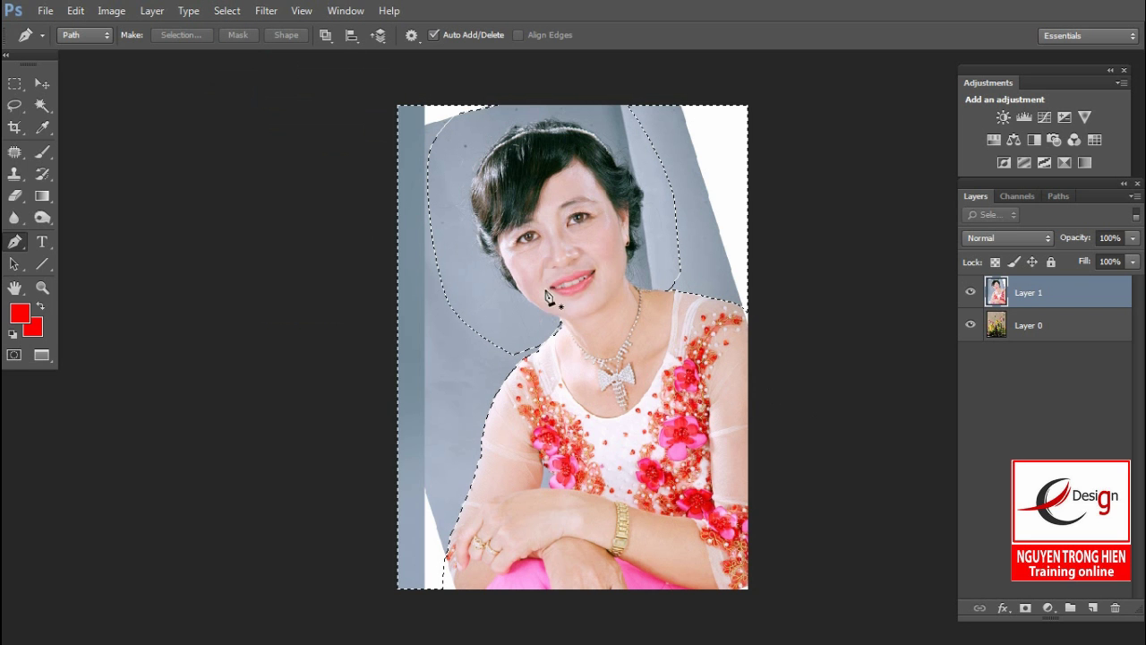
left_click(76, 12)
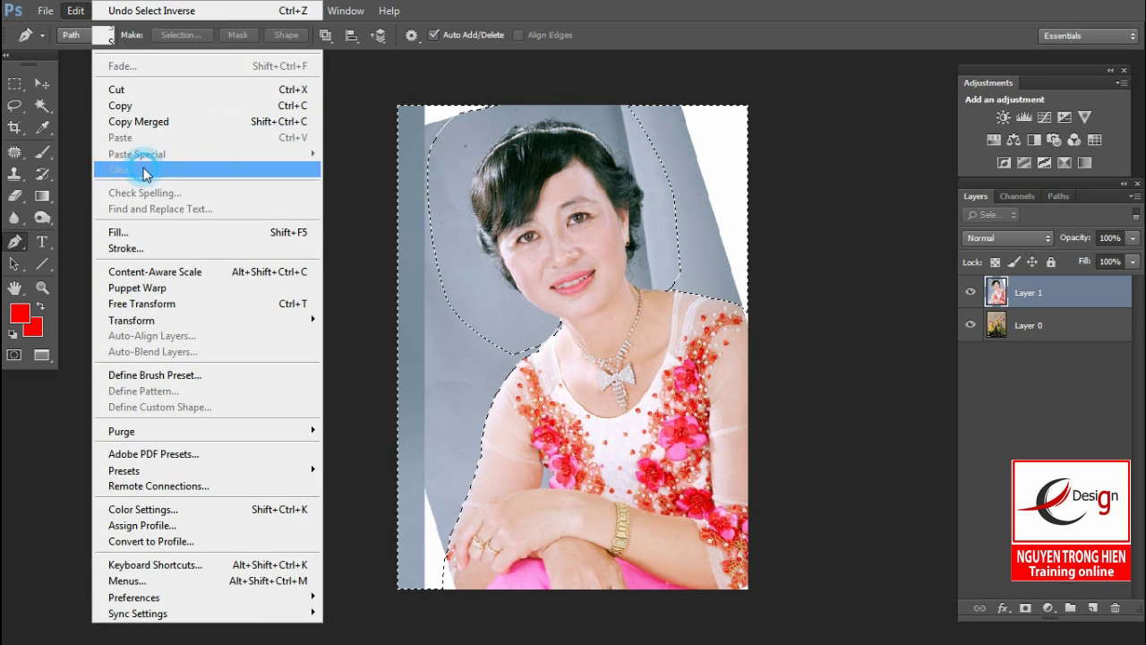
left_click(125, 169)
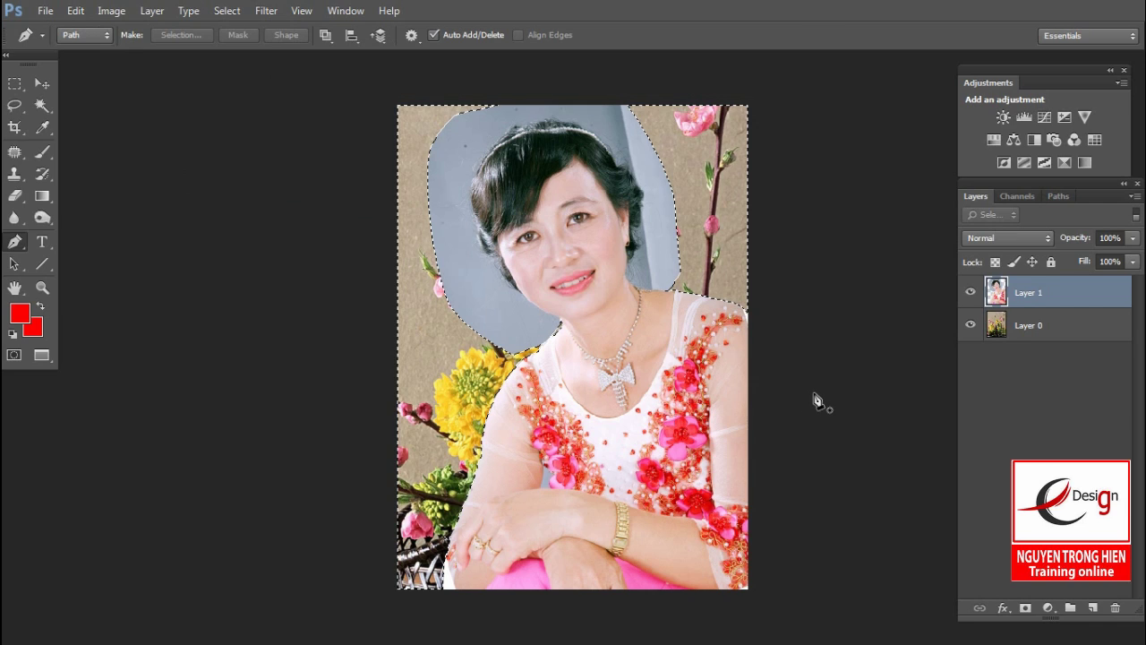
Zoom in to inspect the cut edge at the neck and shoulder, then fit the image on screen
key("z")
left_click(546, 349)
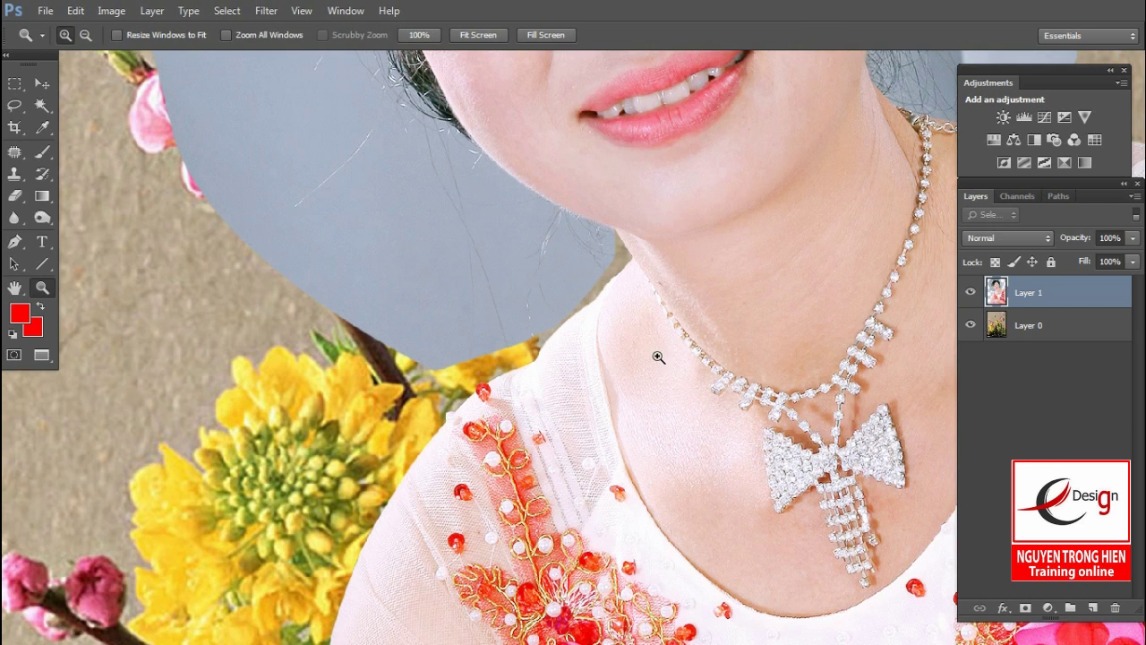
key("ctrl+plus")
key("ctrl+plus")
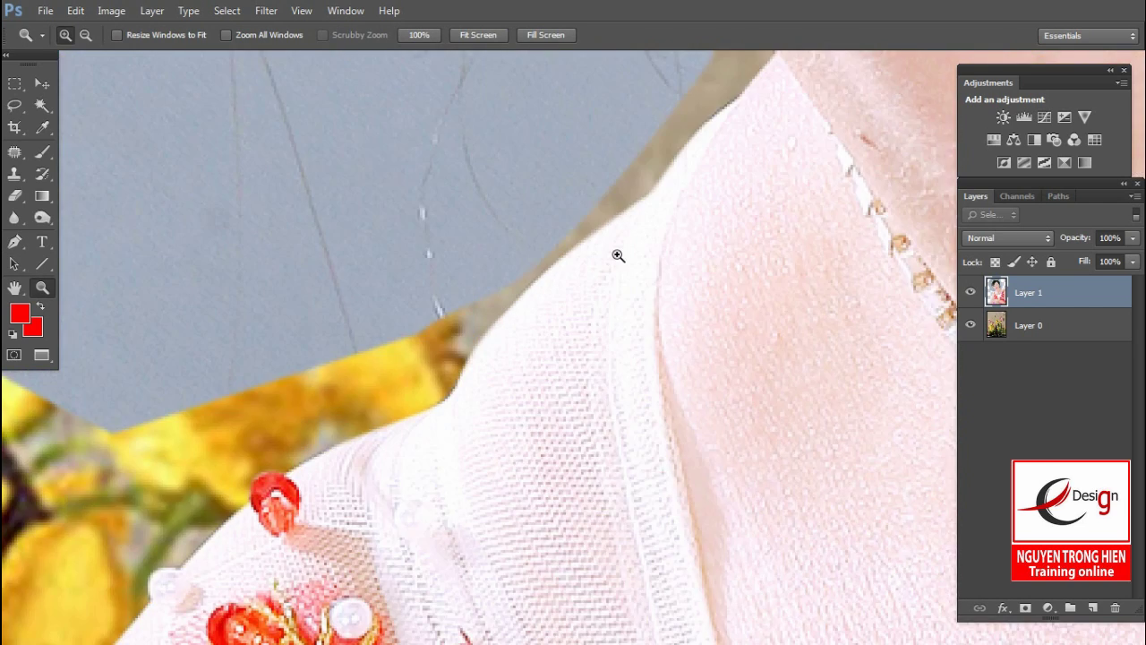
key("ctrl+minus")
key("ctrl+minus")
key("ctrl+minus")
key("ctrl+0")
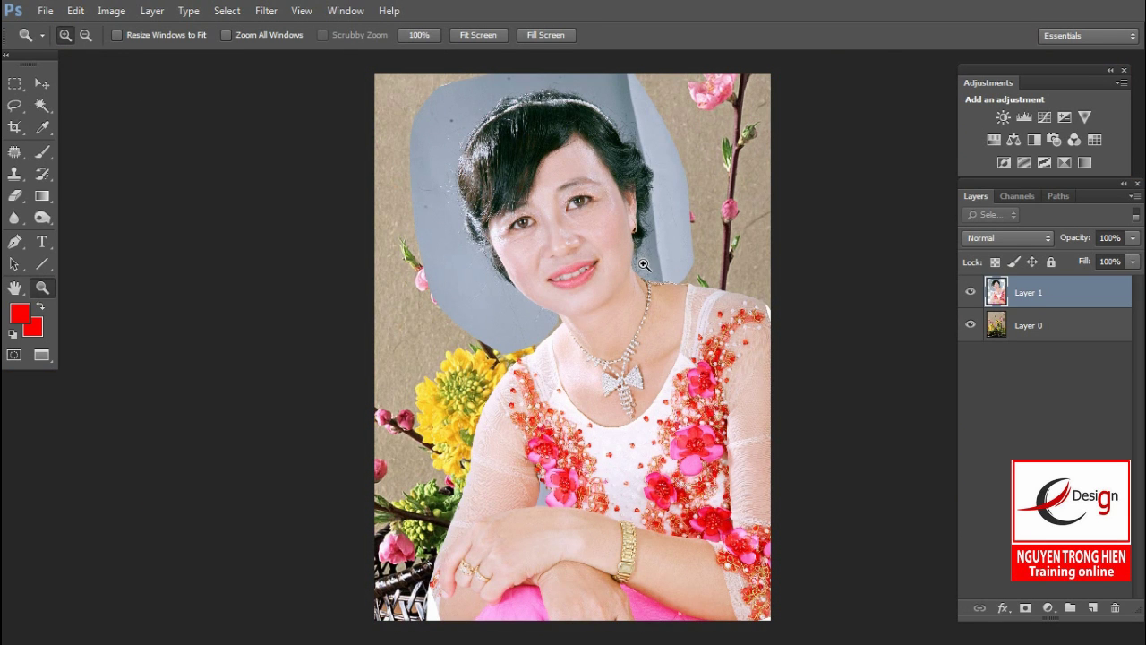
Lasso the head and shoulders, copy them to a new Layer 2, and hide Layer 1
left_click(14, 109)
left_click_drag(614, 295, 385, 168)
left_click_drag(591, 35, 746, 226)
left_click_drag(703, 287, 645, 306)
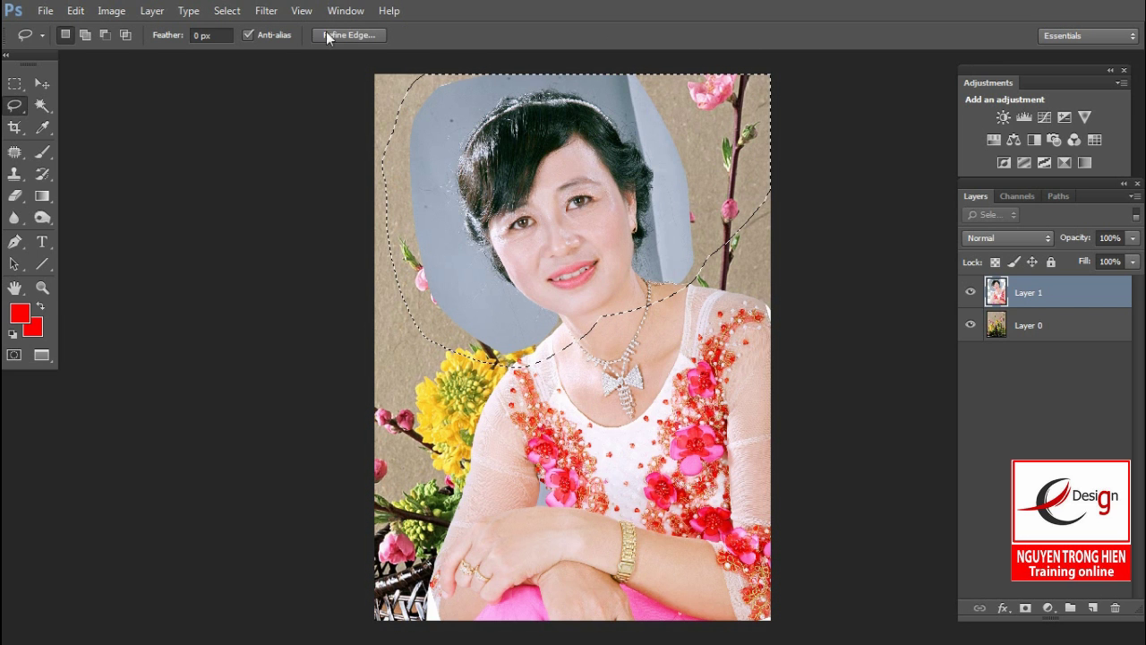
left_click(151, 11)
mouse_move(161, 30)
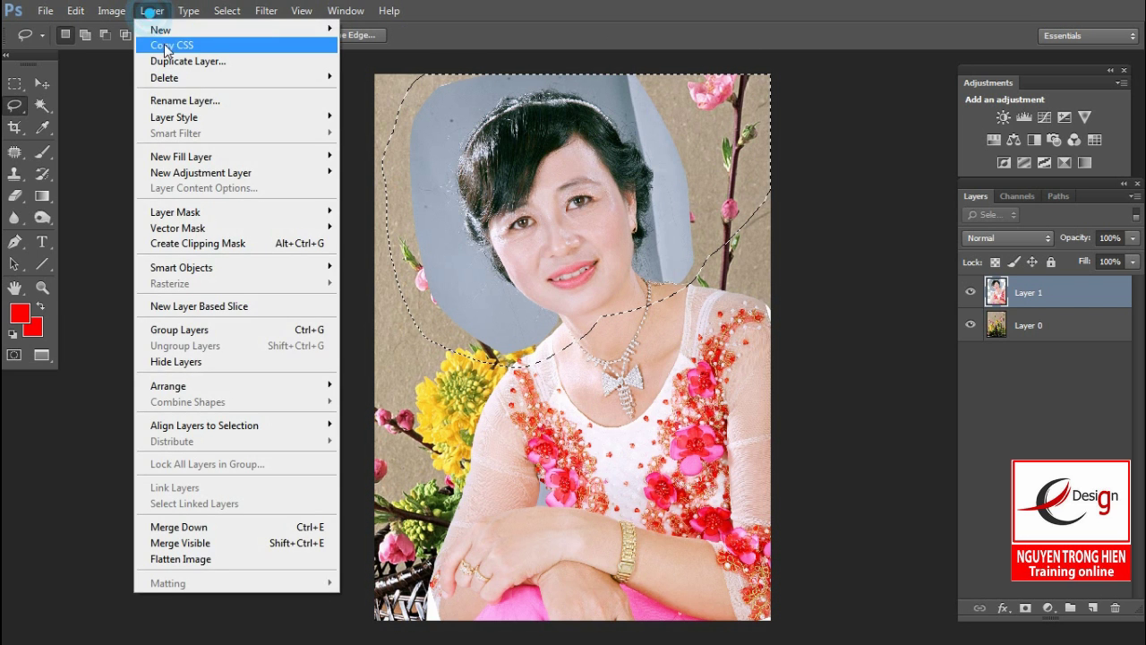
left_click(427, 103)
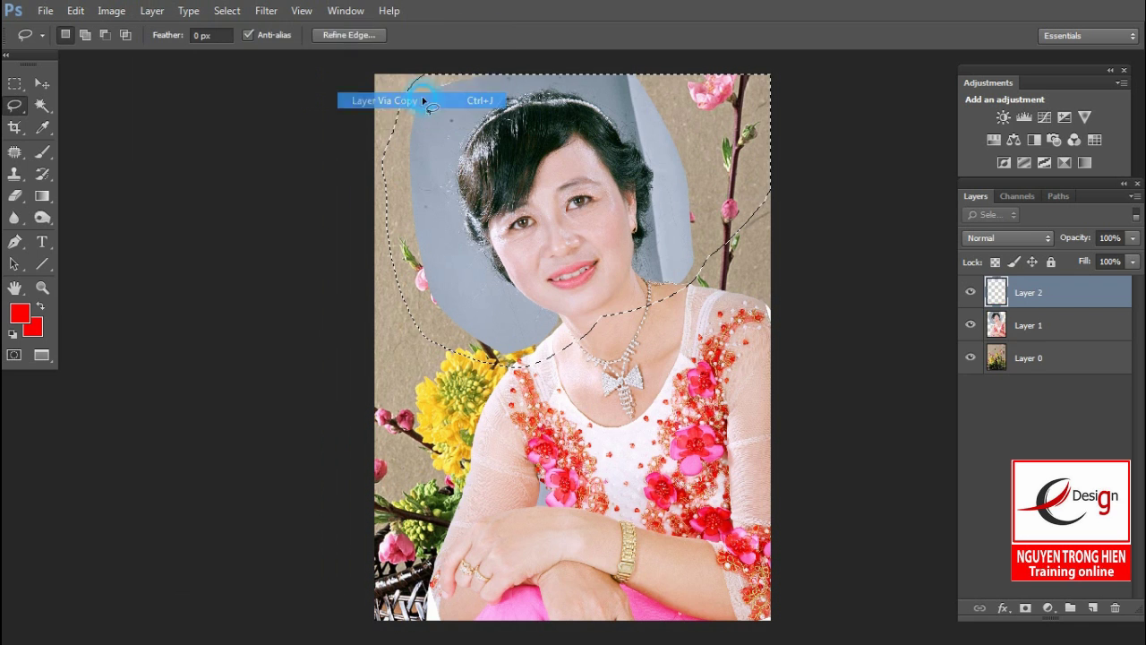
left_click(970, 325)
Zoom in on the face and set the Background Eraser brush to 413 px
key("z")
left_click_drag(363, 166, 734, 380)
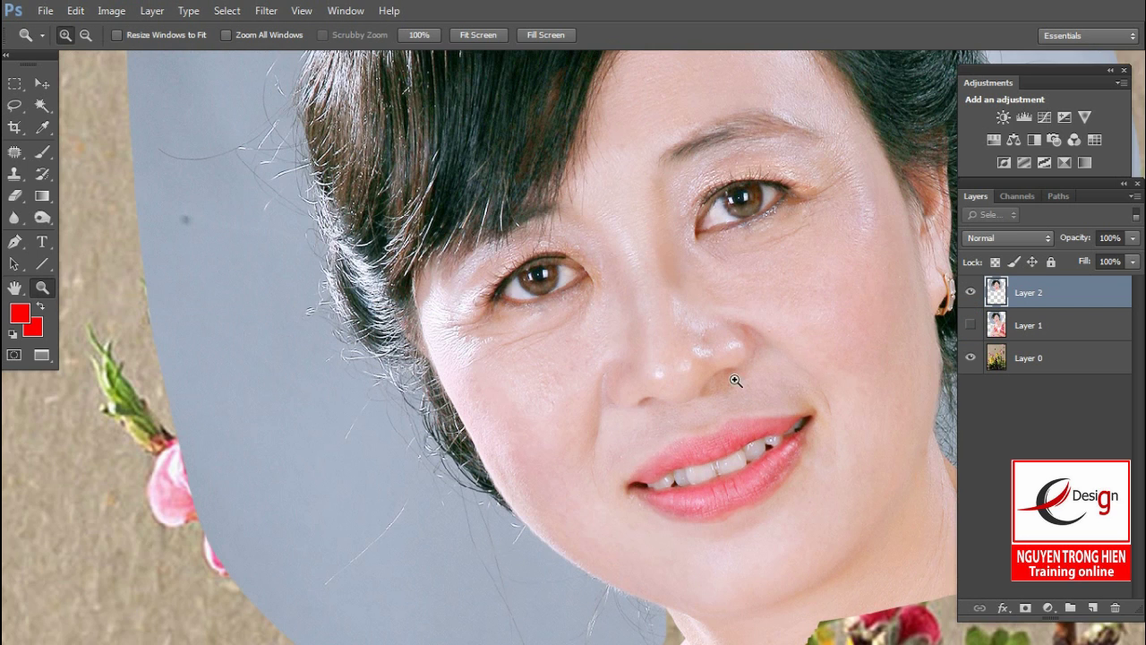
left_click_drag(797, 418, 752, 206)
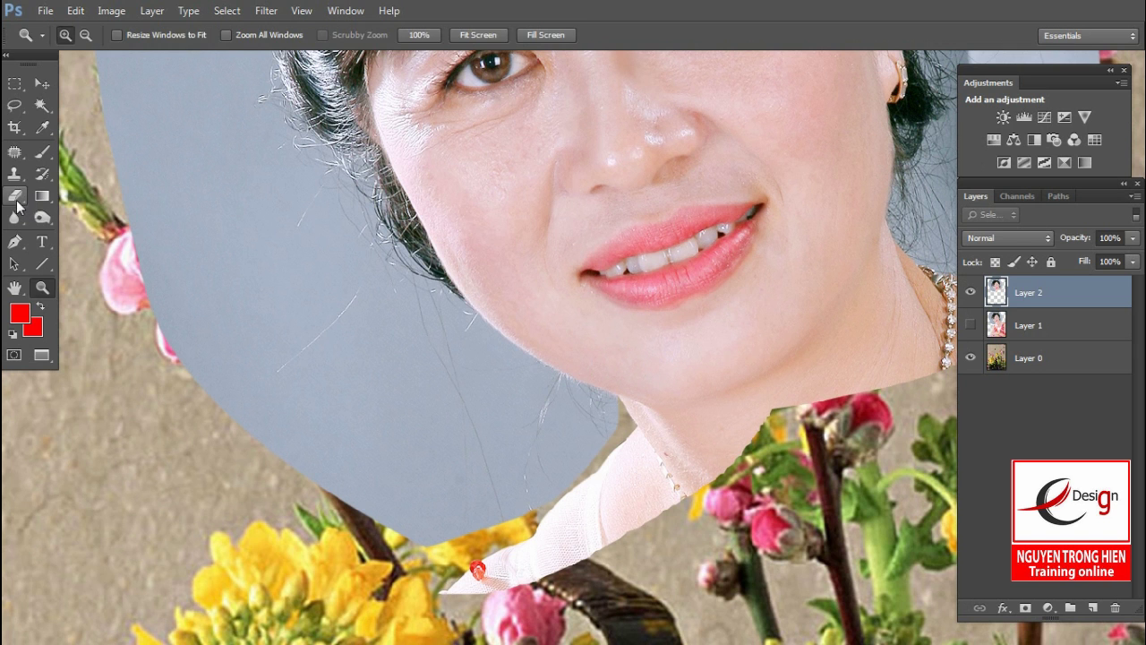
left_click(15, 196)
left_click(81, 211)
right_click(292, 319)
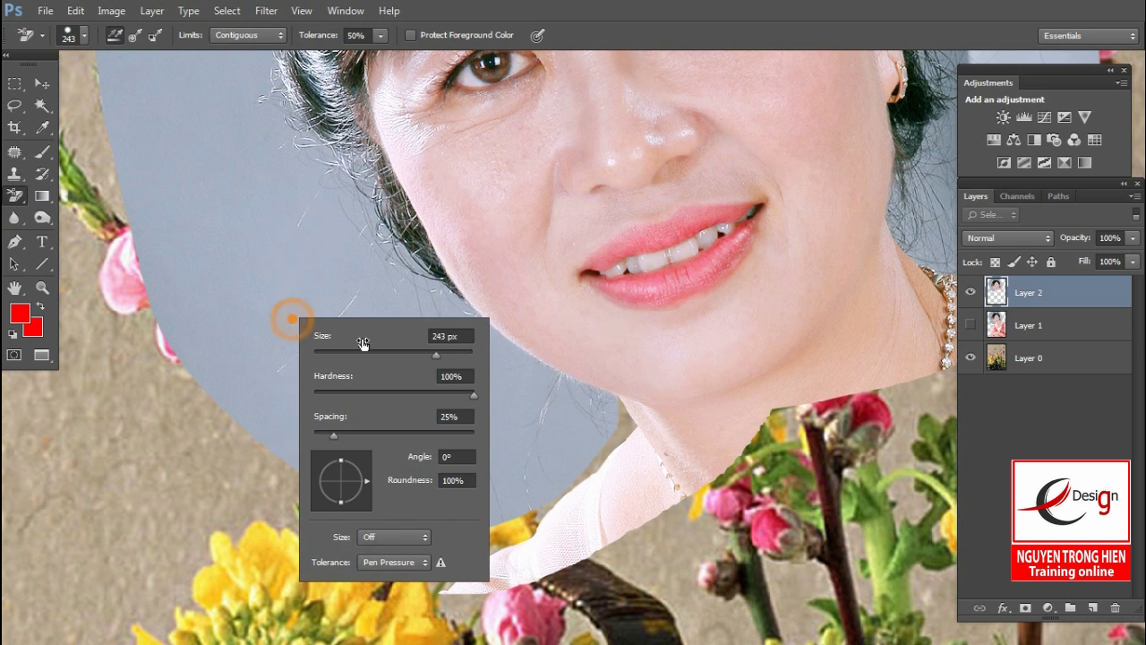
left_click_drag(441, 355, 460, 355)
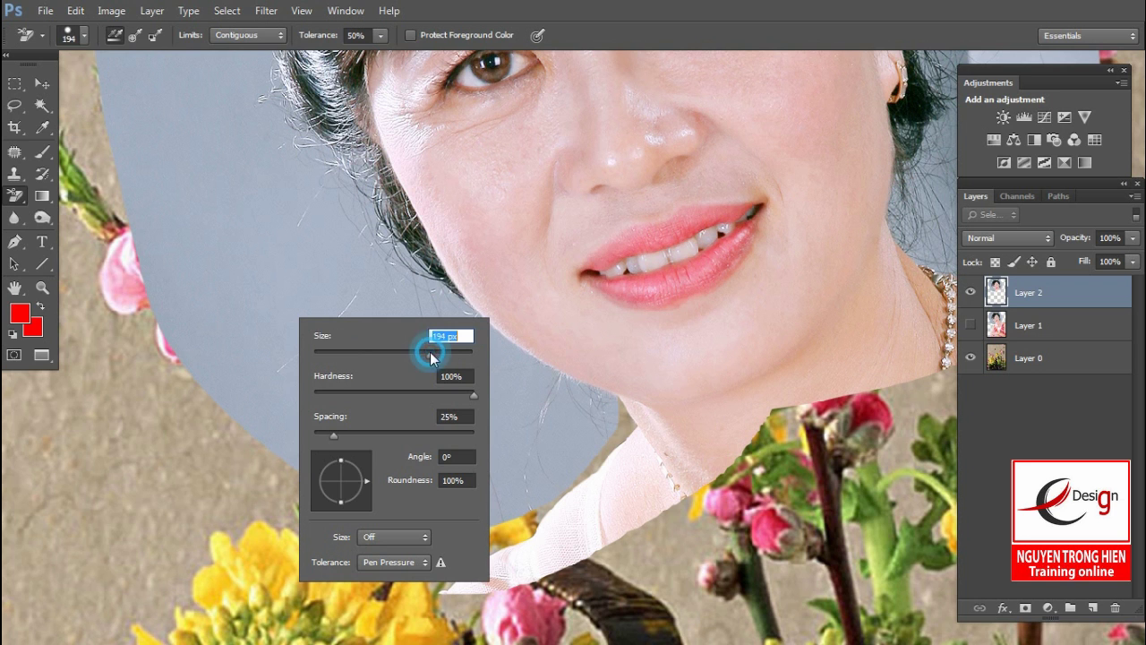
left_click_drag(449, 353, 461, 352)
Erase the grey backdrop beside the face, near the flowers and around the tiara
left_click(304, 286)
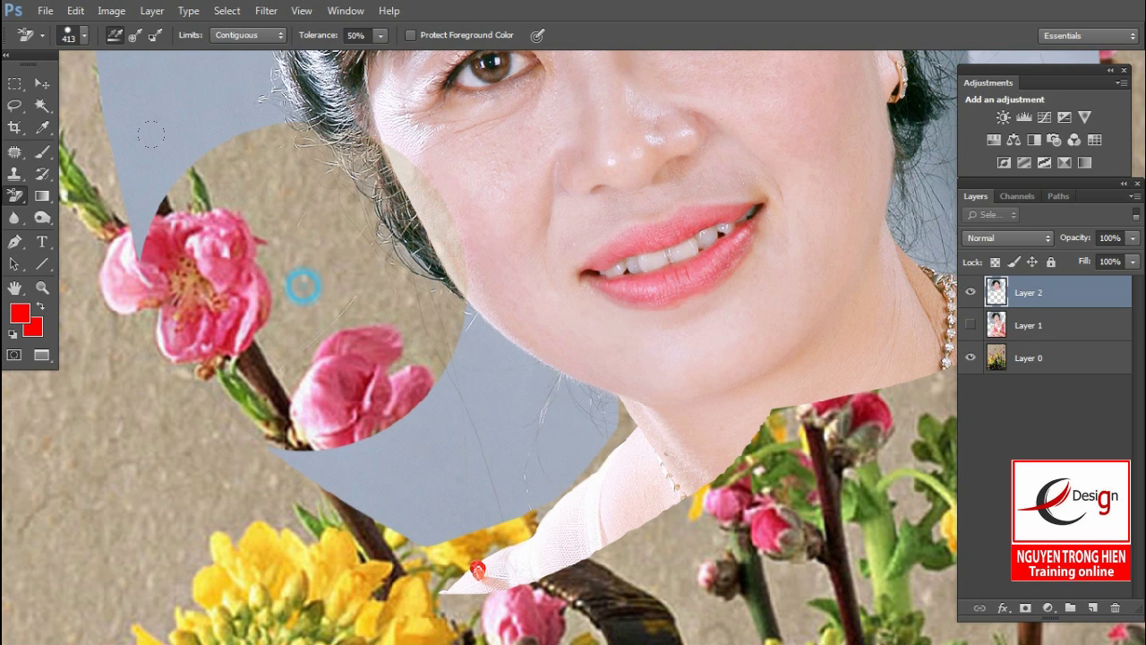
left_click(383, 448)
left_click(546, 481)
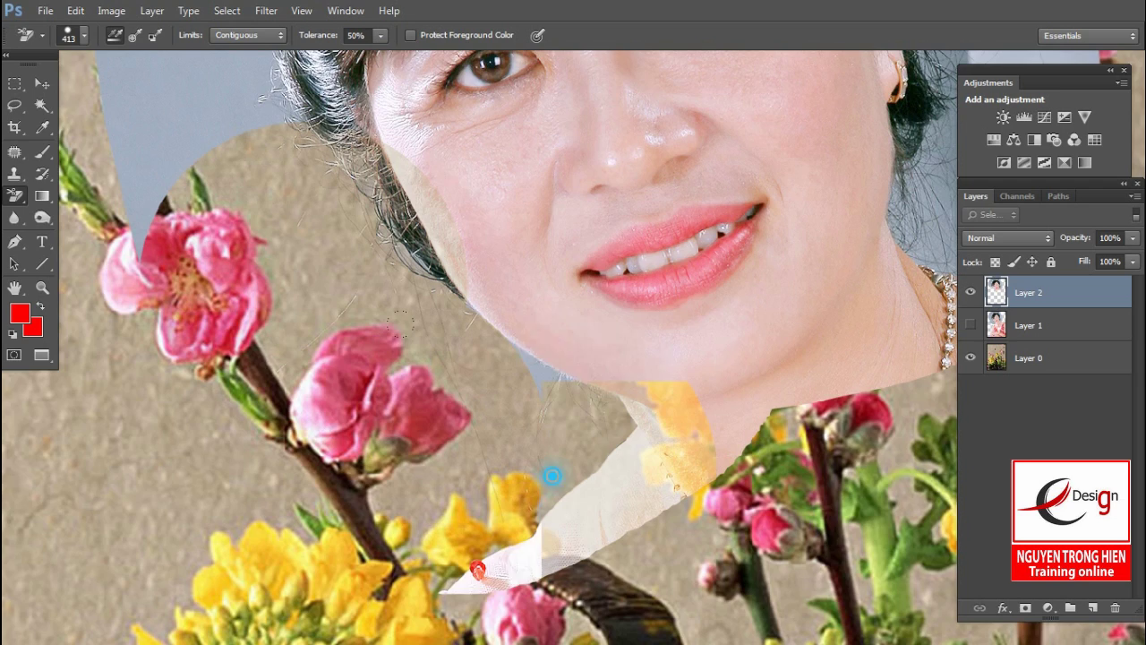
scroll(331, 328, "up", 5)
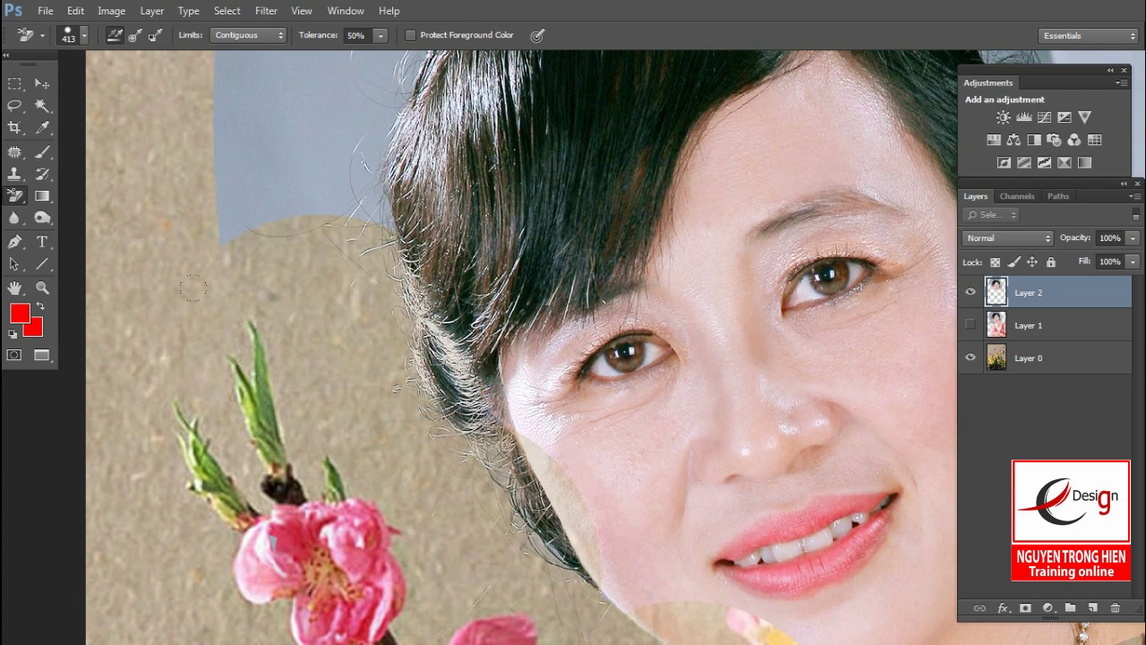
left_click_drag(293, 273, 373, 504)
left_click(377, 373)
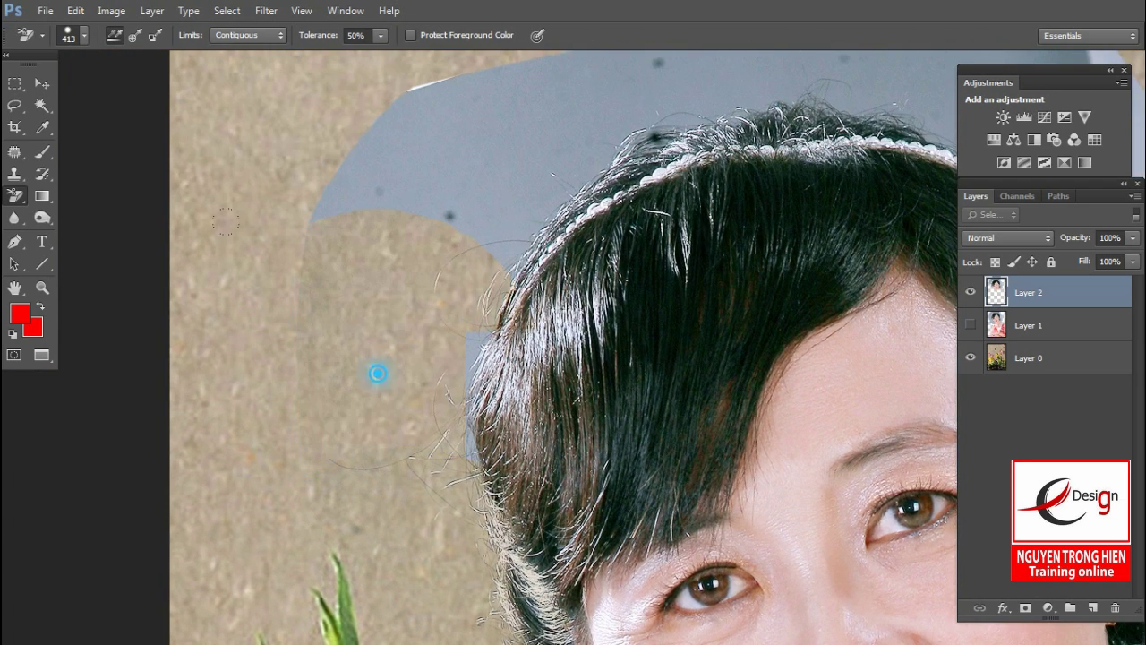
left_click_drag(438, 364, 325, 581)
left_click(230, 417)
left_click_drag(547, 327, 189, 340)
left_click(220, 314)
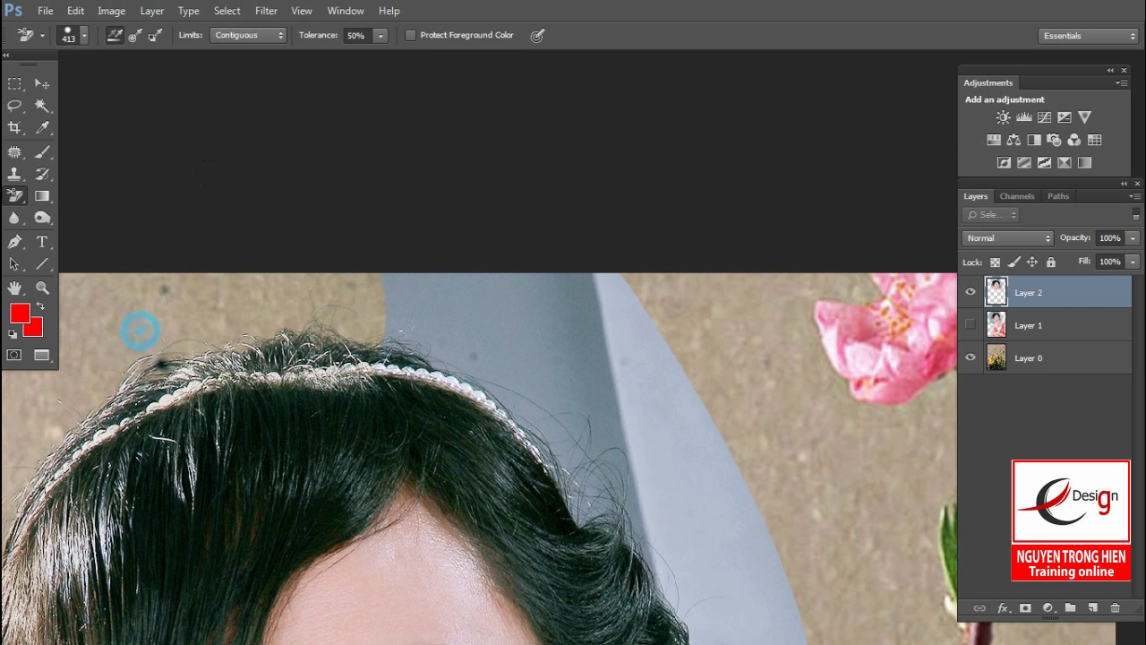
left_click(504, 328)
Erase the blue band near the flower branch and the pale shape above the hair
left_click_drag(401, 304, 641, 321)
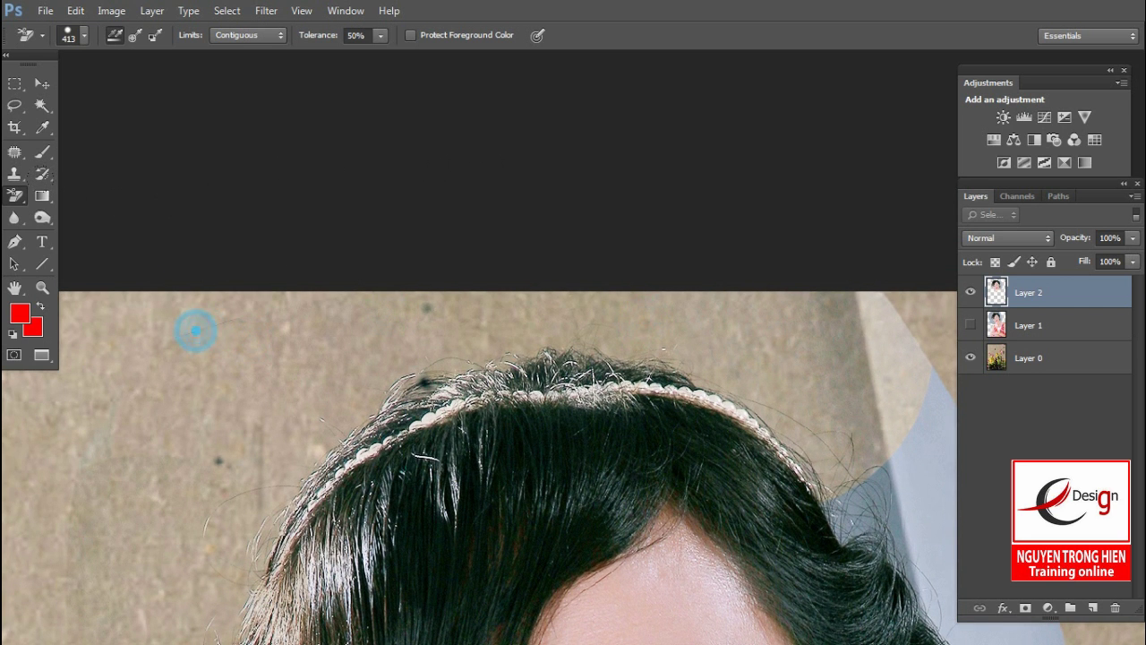
left_click_drag(825, 449, 216, 328)
left_click(366, 378)
left_click(376, 501)
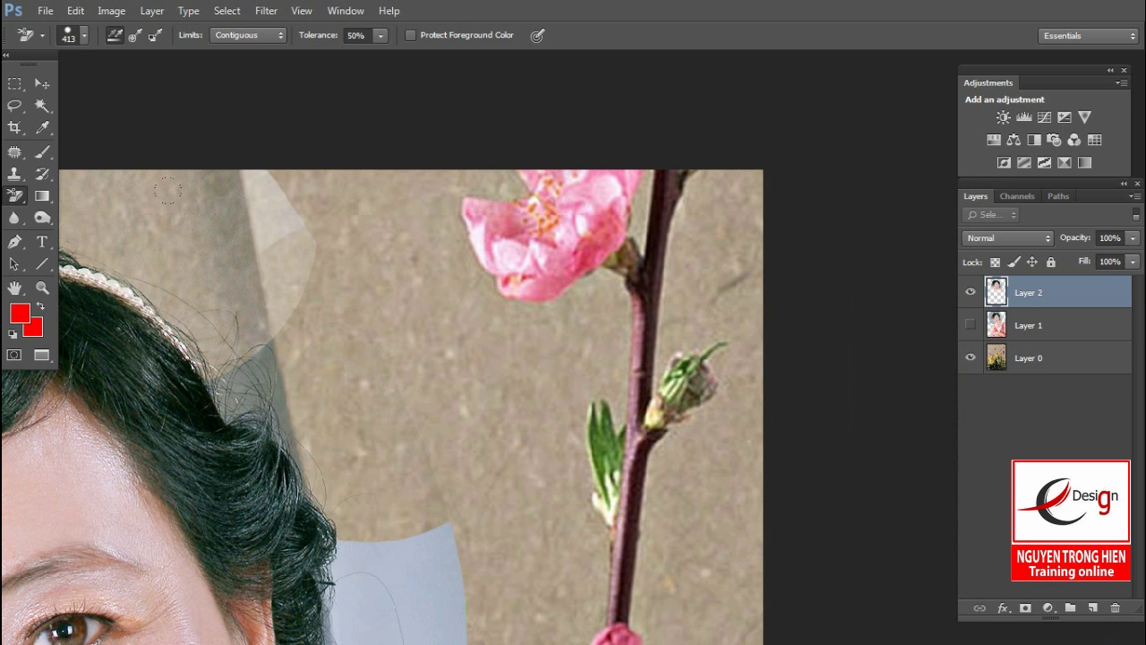
left_click(249, 382)
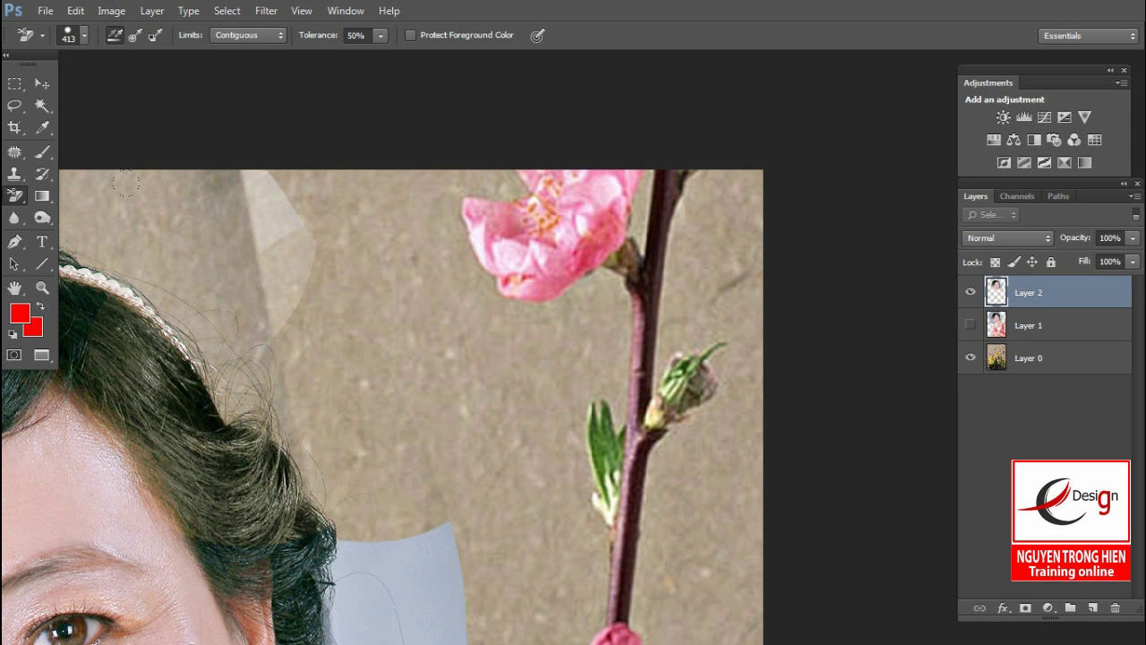
left_click(284, 332)
Erase the remaining backdrop beside the ear and along the collar
scroll(406, 563, "down", 5)
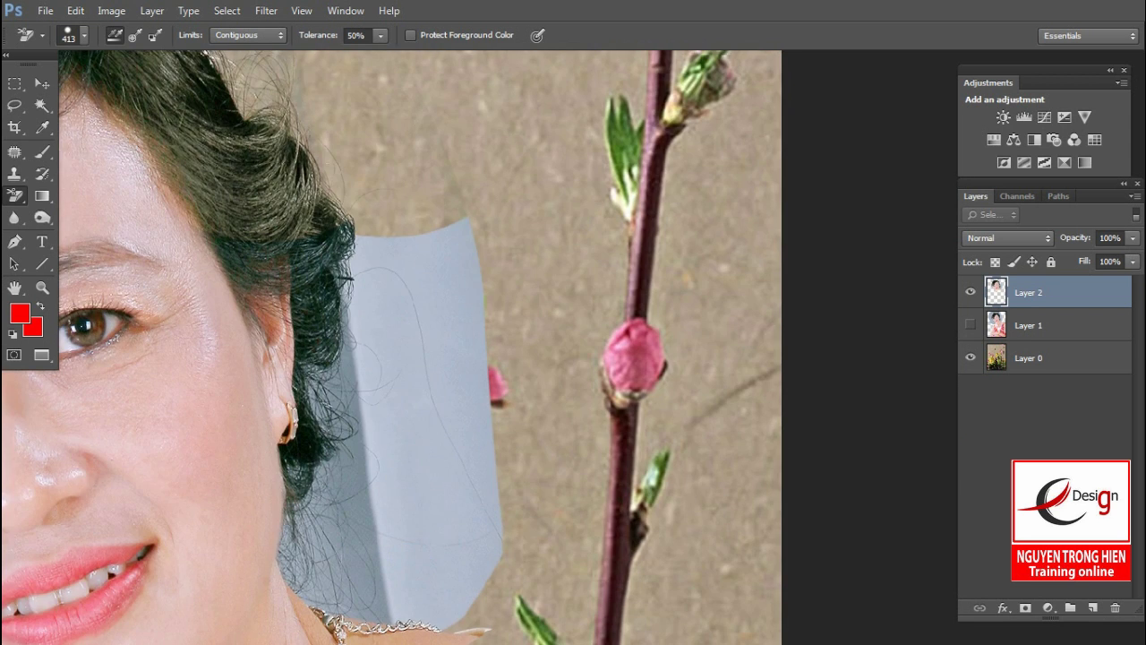
left_click(385, 313)
left_click(348, 378)
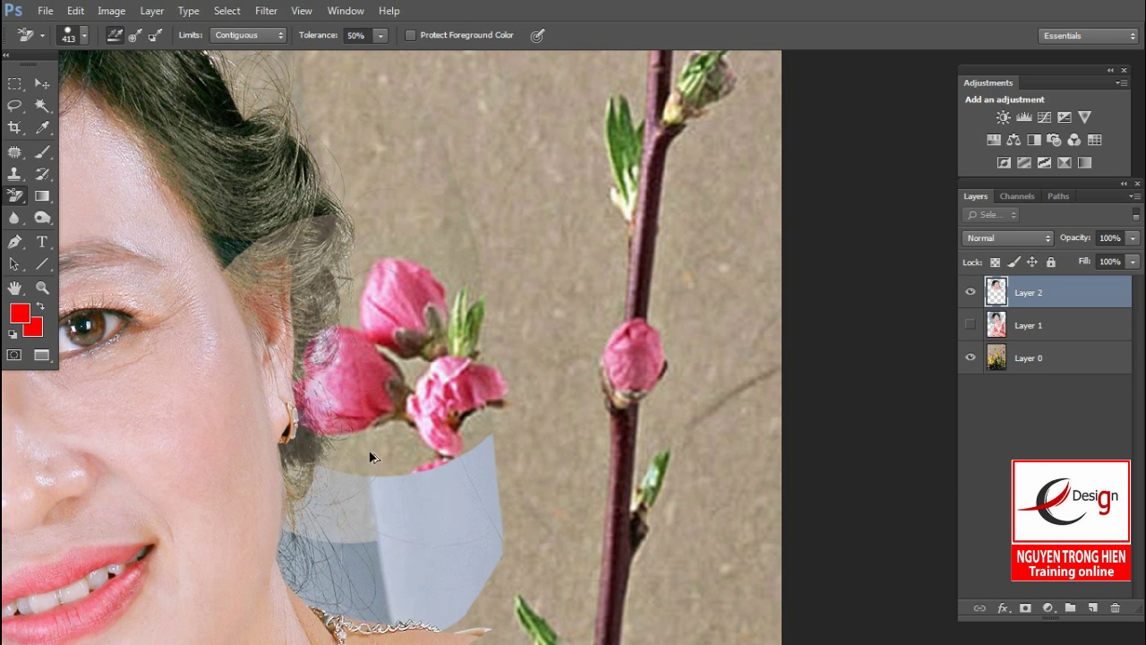
left_click(359, 410)
left_click(385, 537)
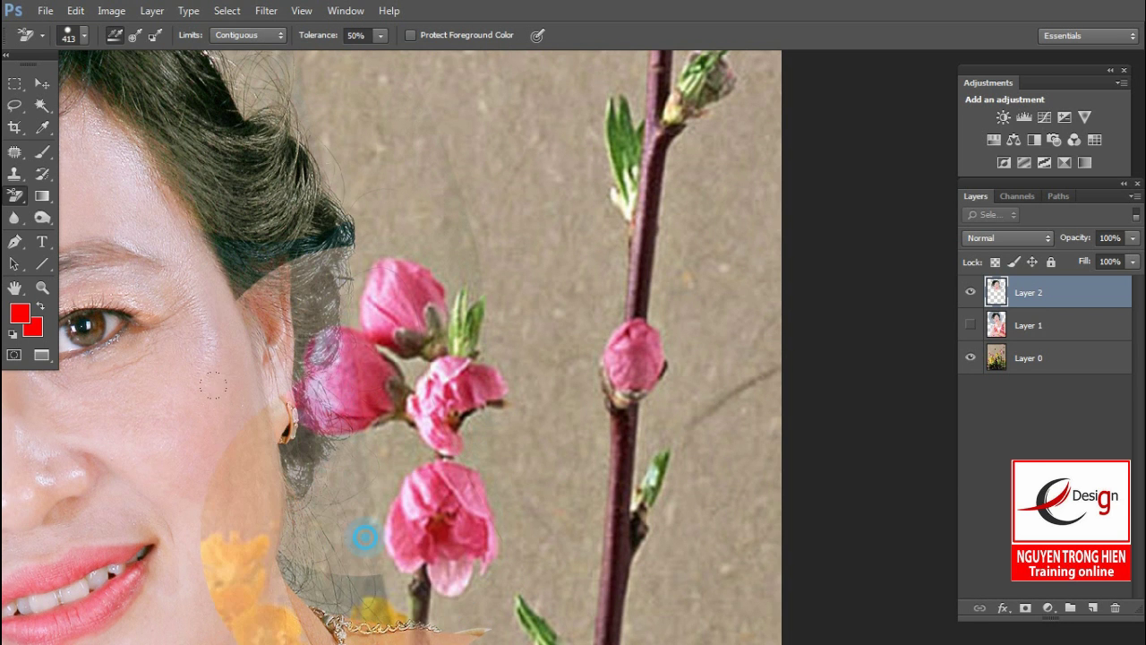
scroll(385, 537, "down", 1)
scroll(340, 358, "down", 4)
left_click(421, 325)
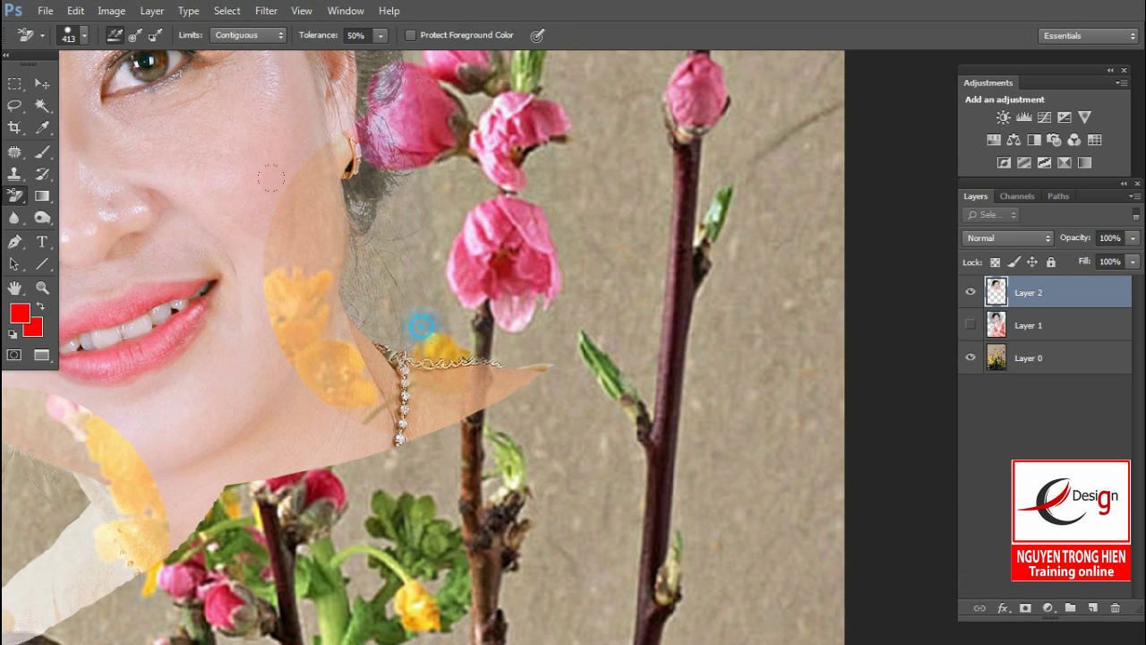
scroll(558, 320, "up", 7)
scroll(653, 346, "left", 4)
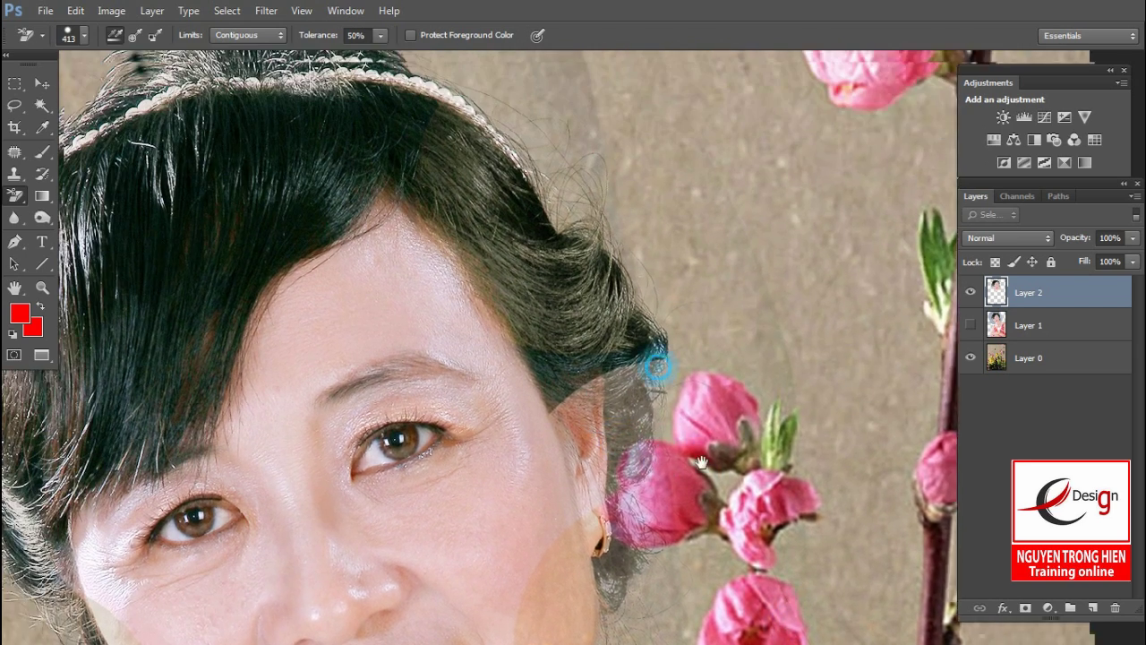
Switch to the standard Eraser with a 118 px brush
left_click(14, 196)
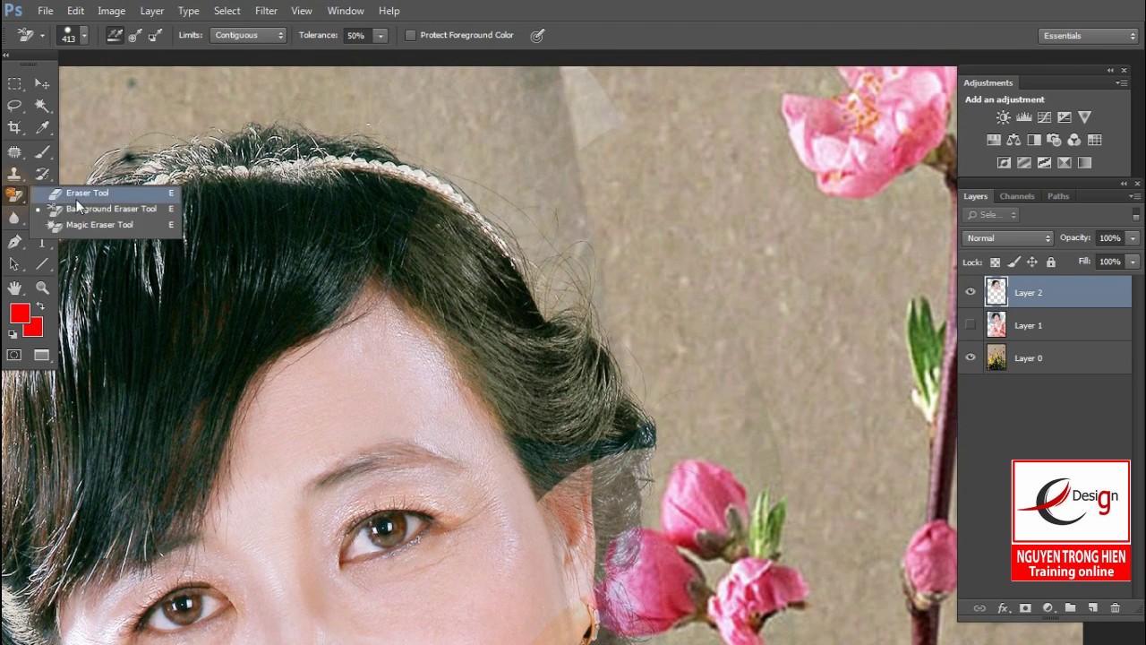
left_click(79, 193)
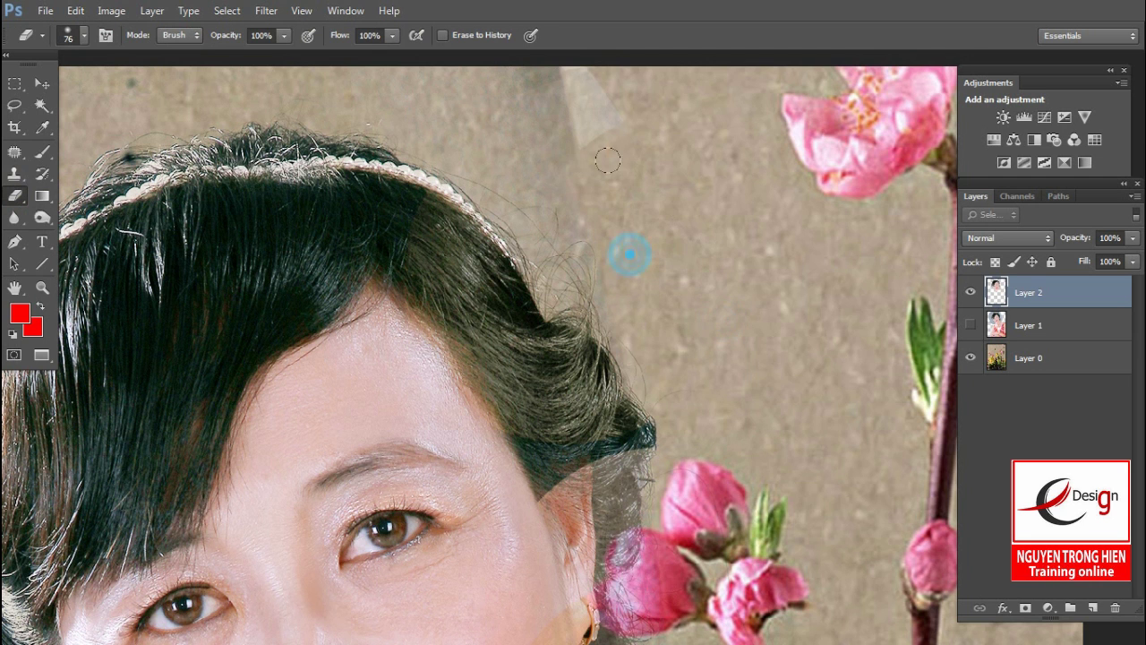
scroll(608, 160, "up", 5)
scroll(608, 160, "left", 4)
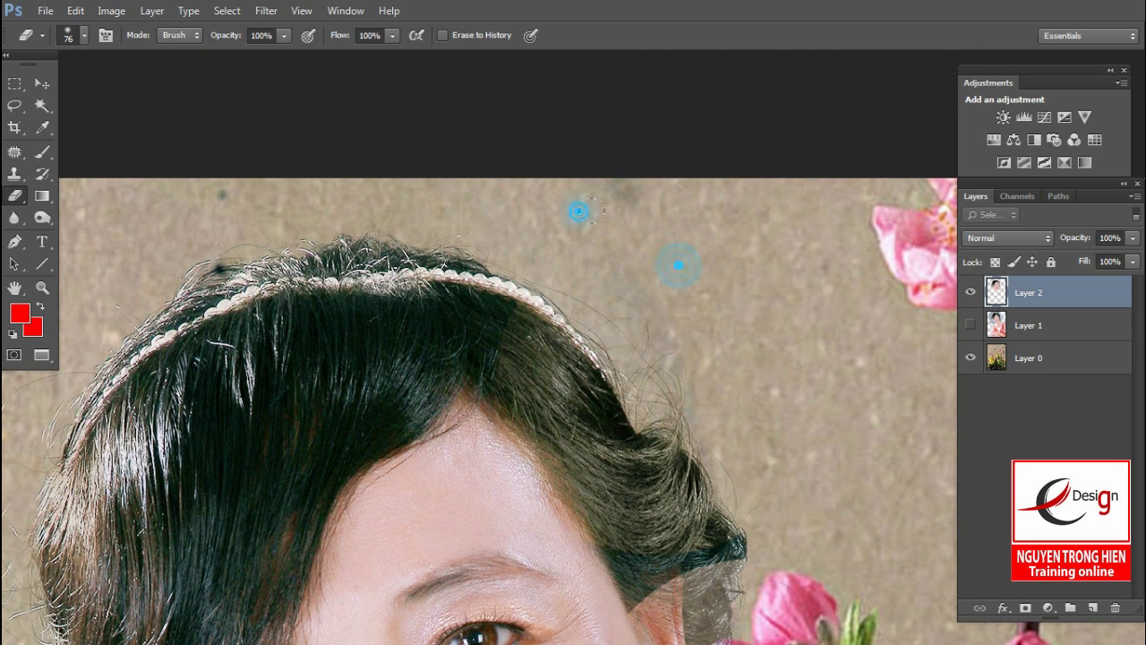
right_click(647, 237)
left_click_drag(803, 275, 812, 276)
Pan and zoom out to centre the whole face in view
scroll(671, 287, "left", 10)
scroll(422, 258, "up", 3)
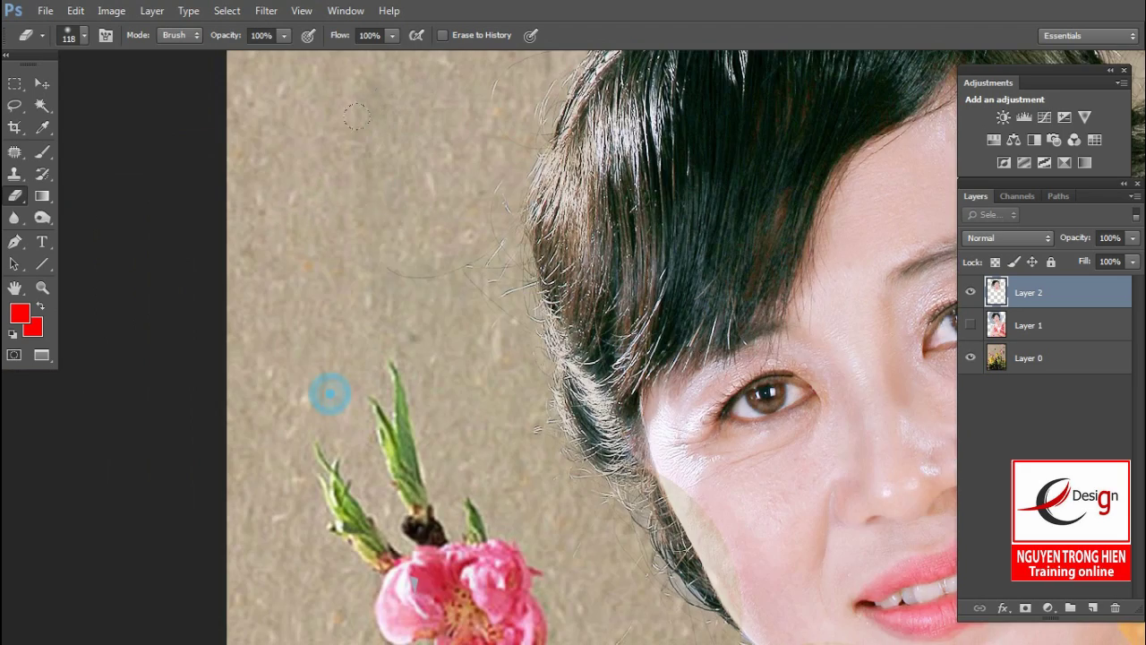
left_click_drag(557, 579, 428, 352)
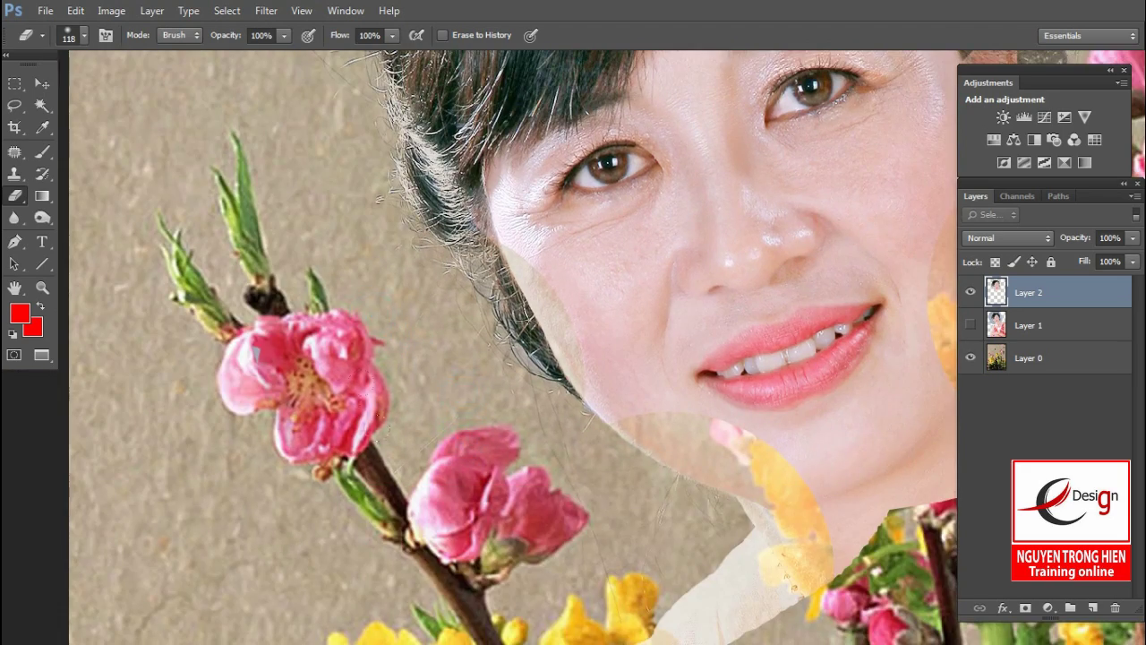
scroll(590, 452, "right", 5)
scroll(555, 335, "right", 5)
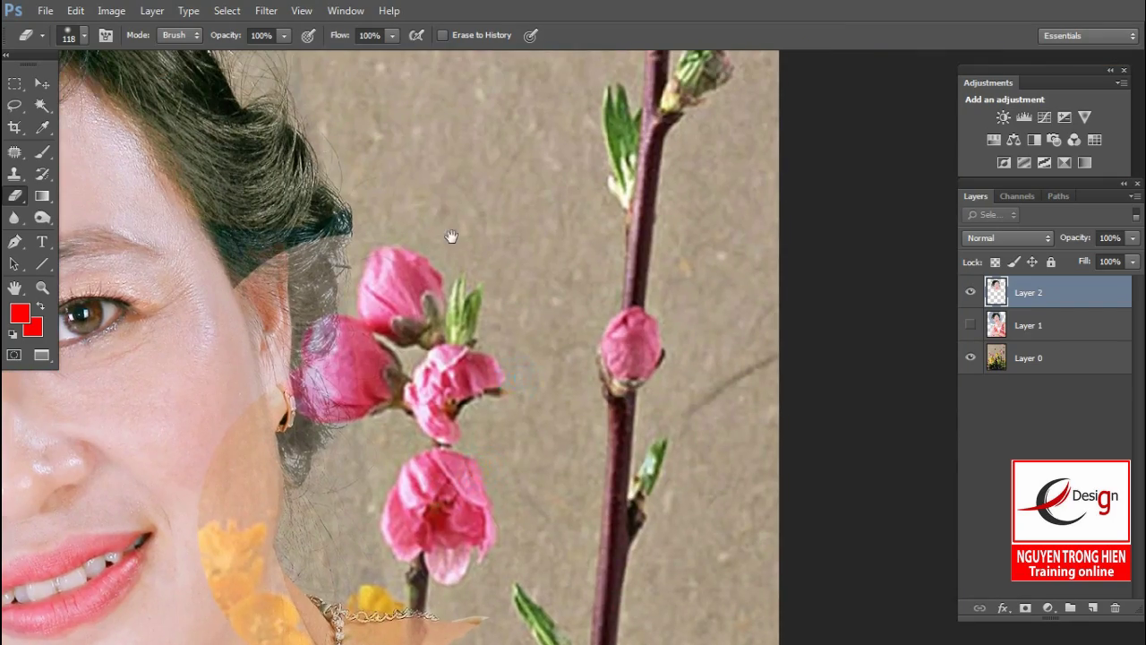
left_click_drag(451, 237, 548, 318)
left_click_drag(497, 172, 599, 255)
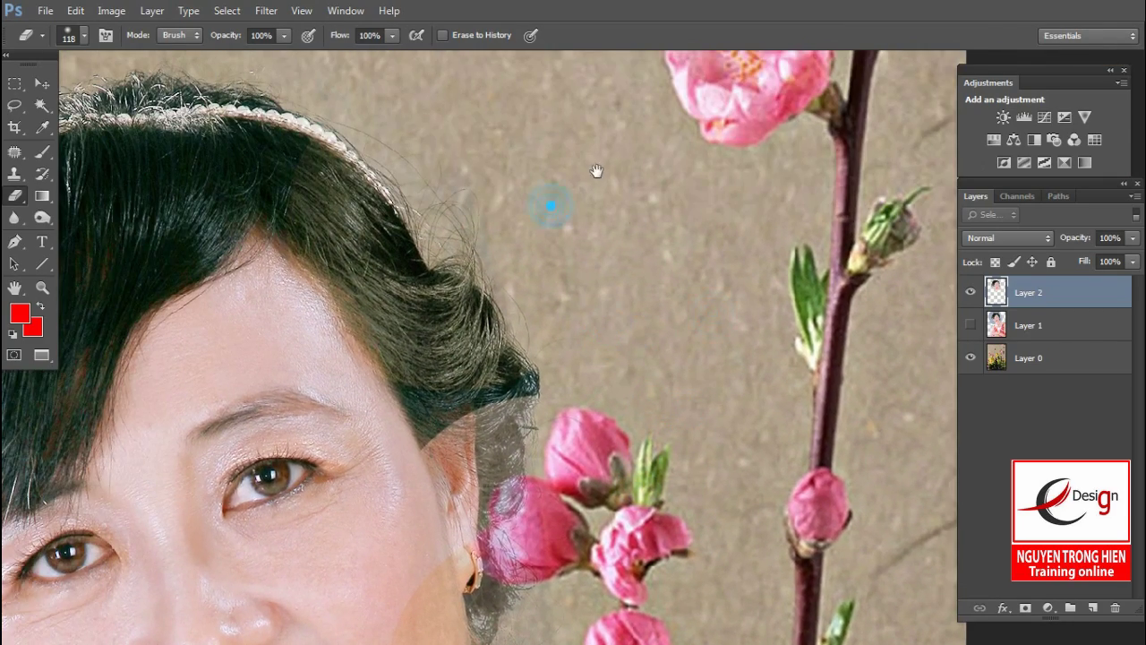
left_click_drag(596, 170, 665, 263)
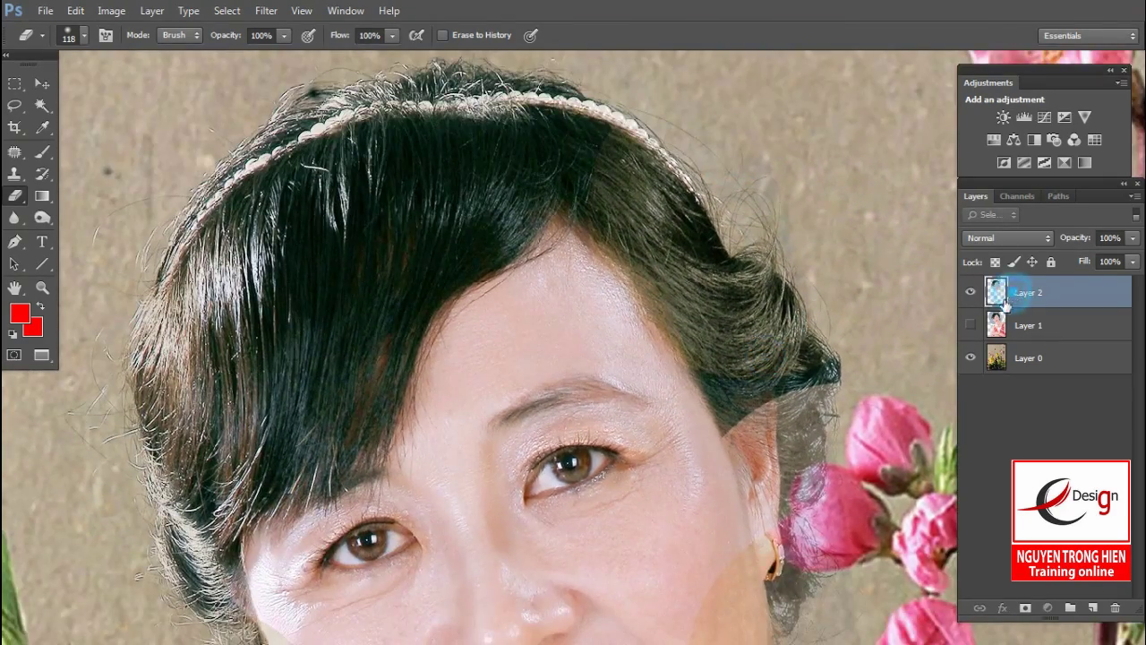
key("ctrl+minus")
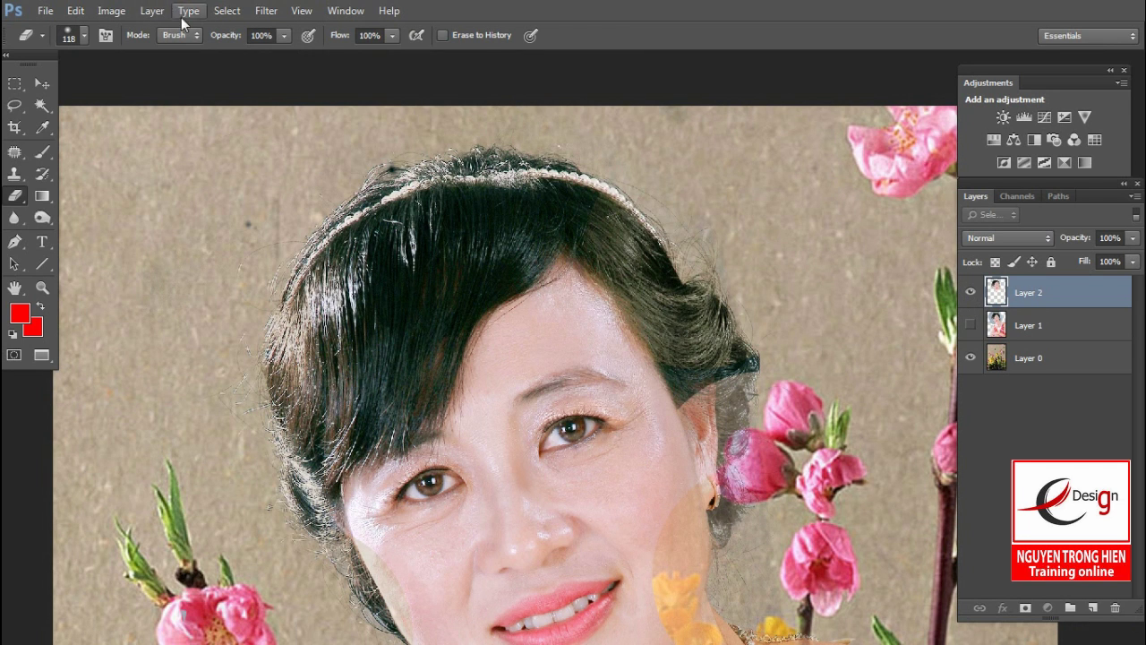
Apply Levels to Layer 2 with midtone 0.88, checking it against Preview before confirming
left_click(266, 10)
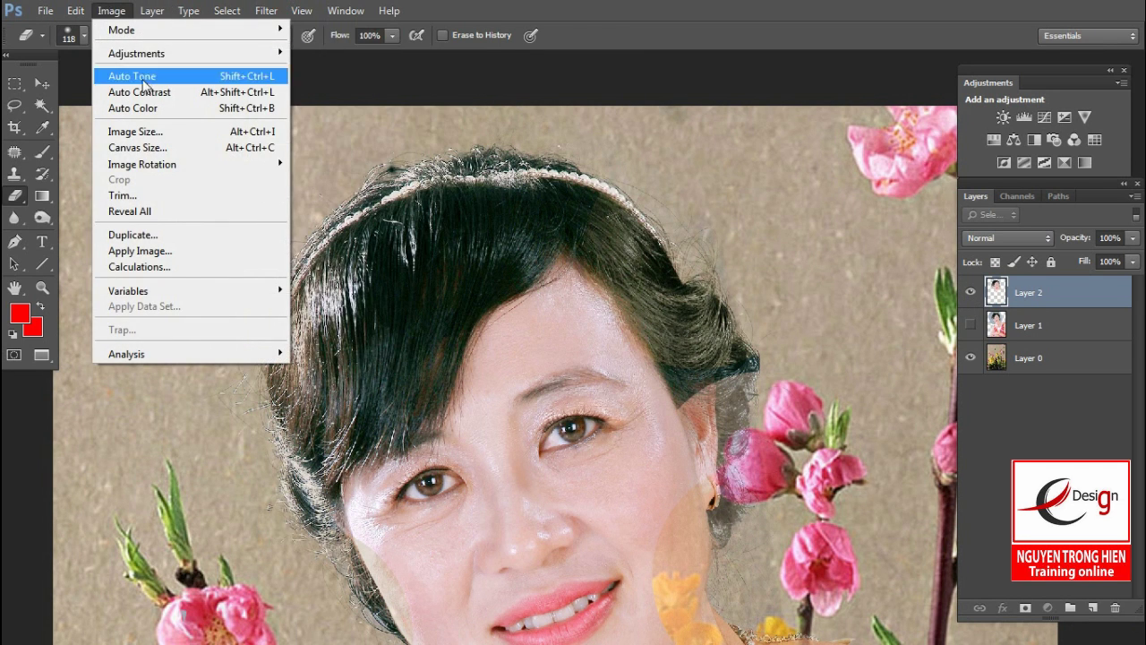
mouse_move(137, 53)
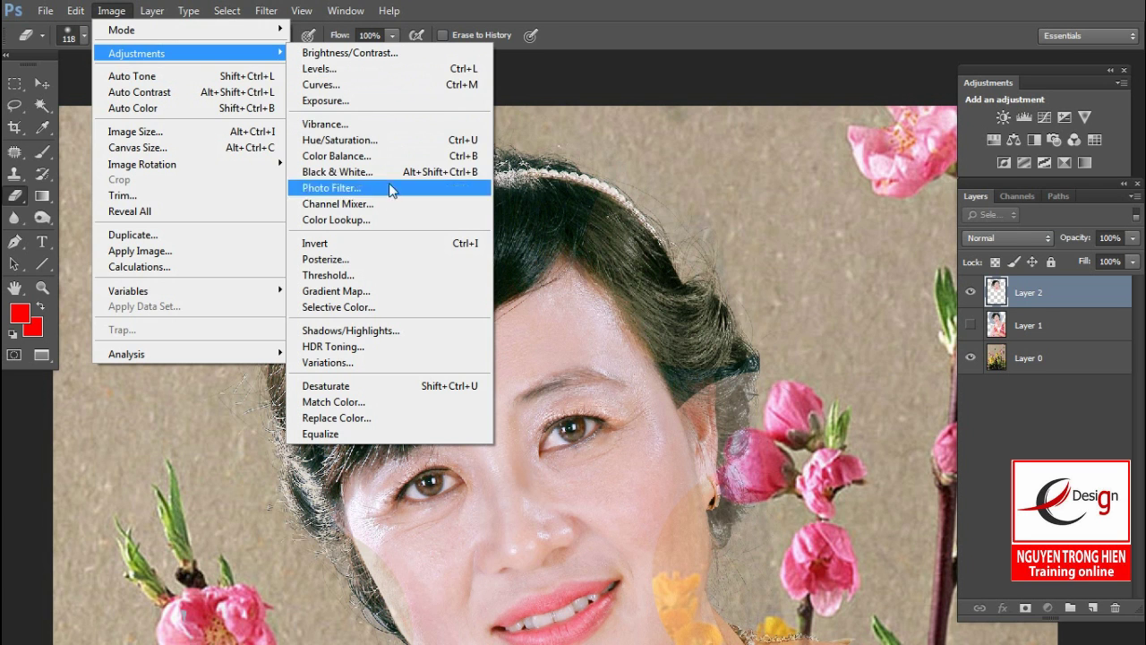
left_click(368, 71)
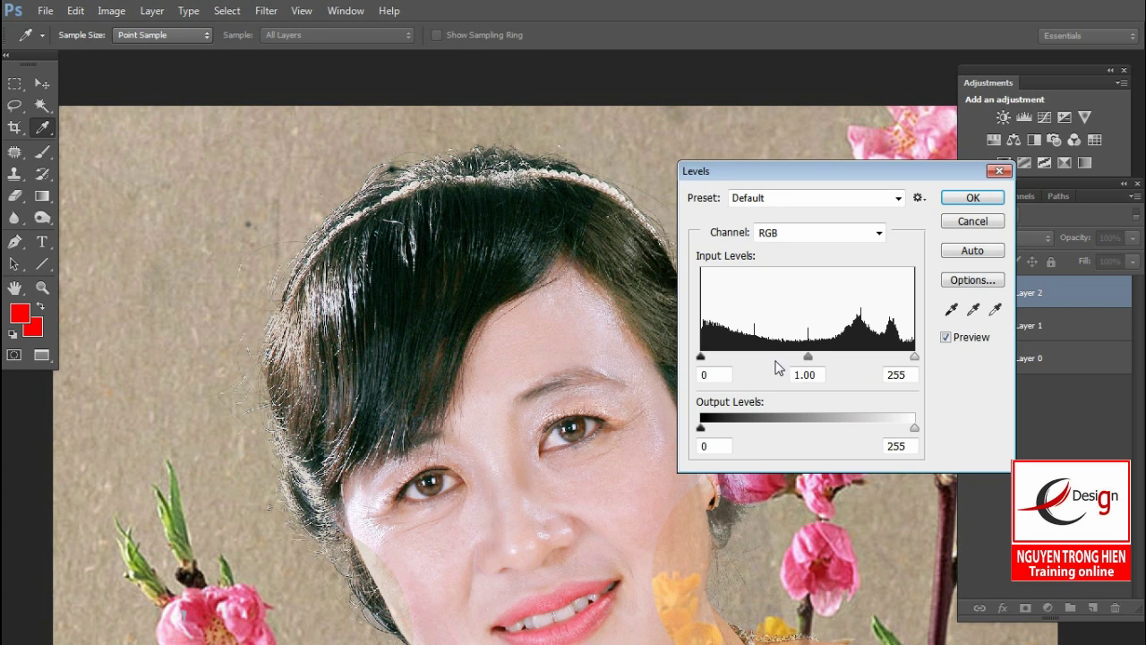
left_click_drag(808, 357, 815, 357)
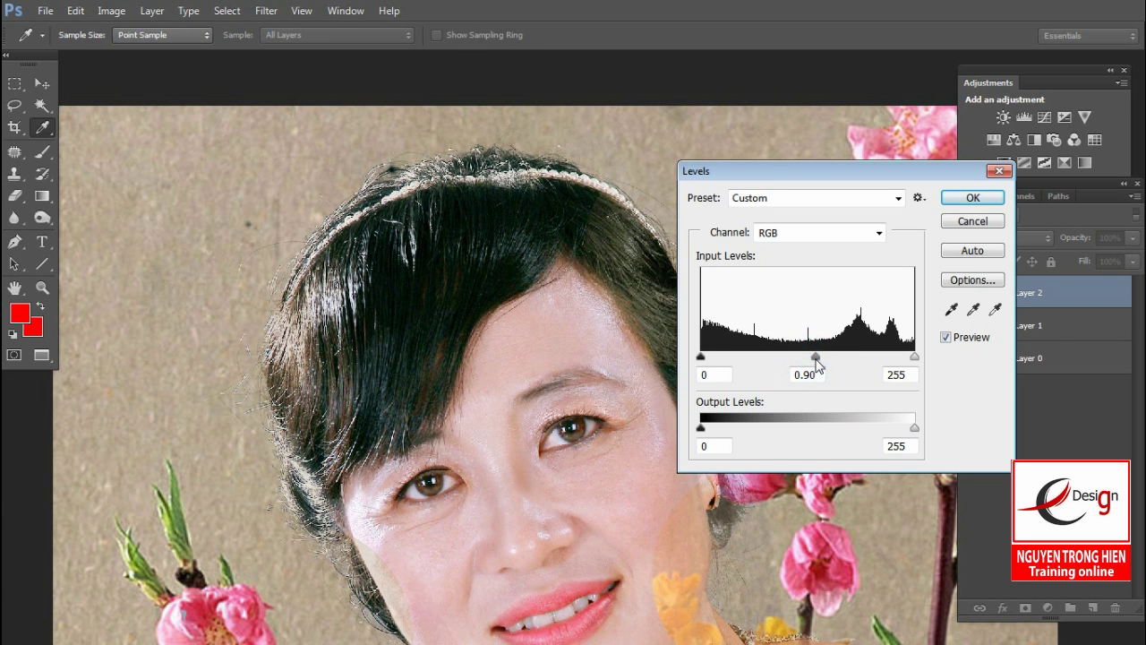
left_click_drag(830, 169, 994, 171)
double_click(1116, 338)
left_click(1115, 338)
double_click(1116, 338)
left_click(1116, 338)
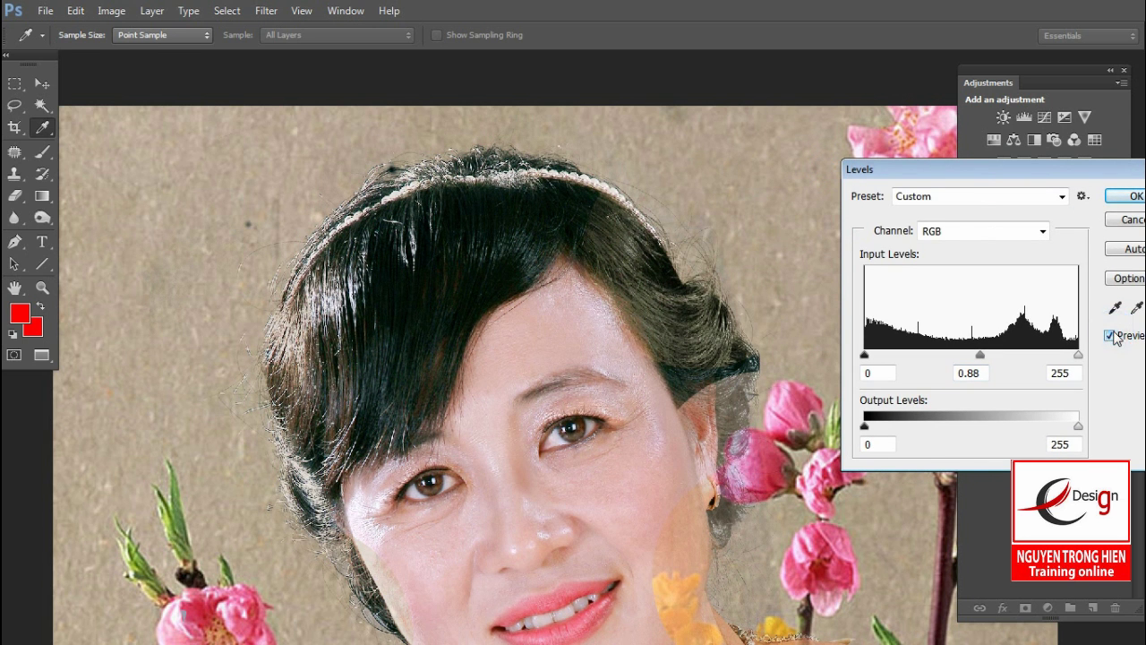
key("Return")
key("e")
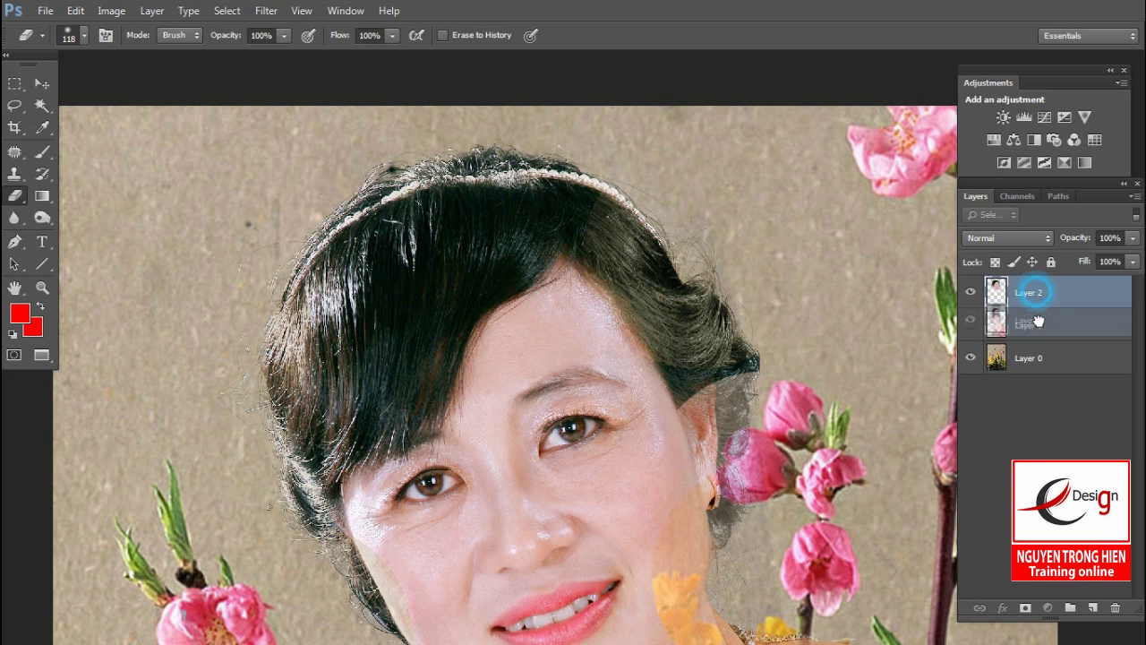
Move Layer 2 below Layer 1, show and select Layer 1, and add a layer mask
left_click_drag(1033, 300, 1034, 333)
left_click(971, 292)
left_click(1030, 292)
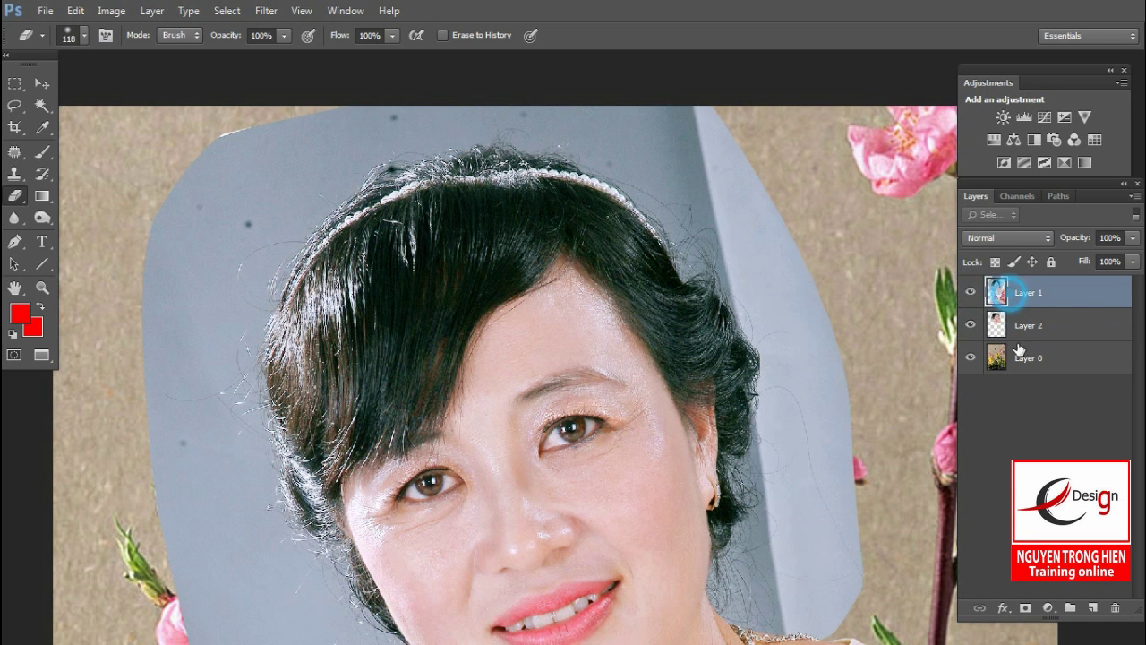
left_click(1027, 609)
Erase the grey backdrop above the top of the hair, shrinking the eraser to 52 px
left_click_drag(390, 176, 422, 251)
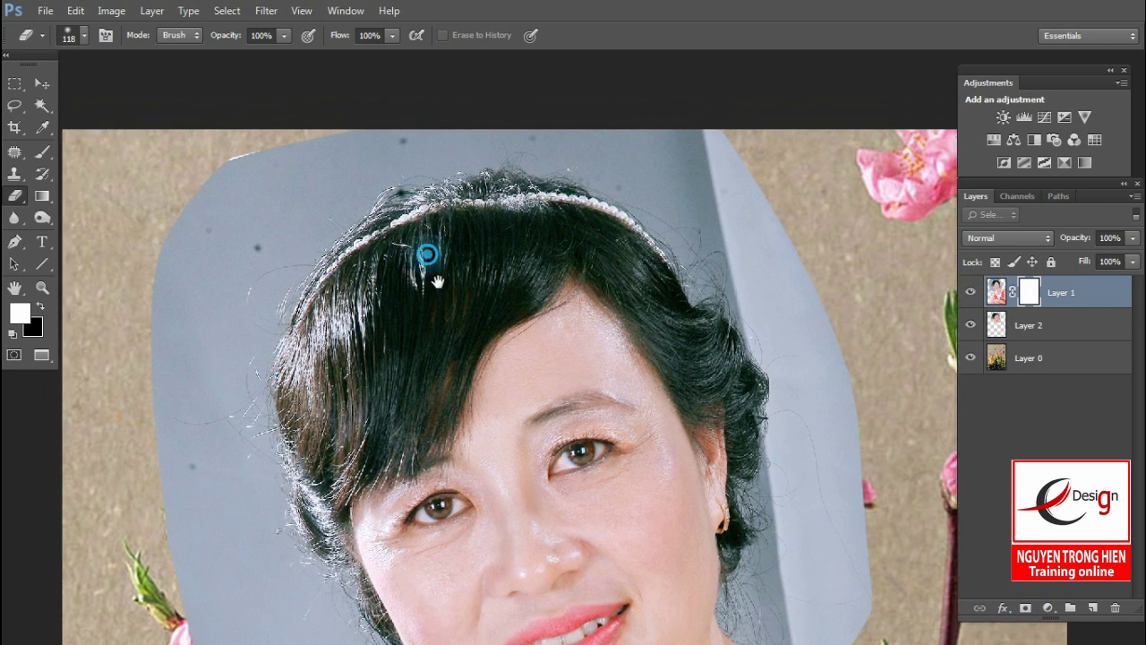
left_click(14, 195)
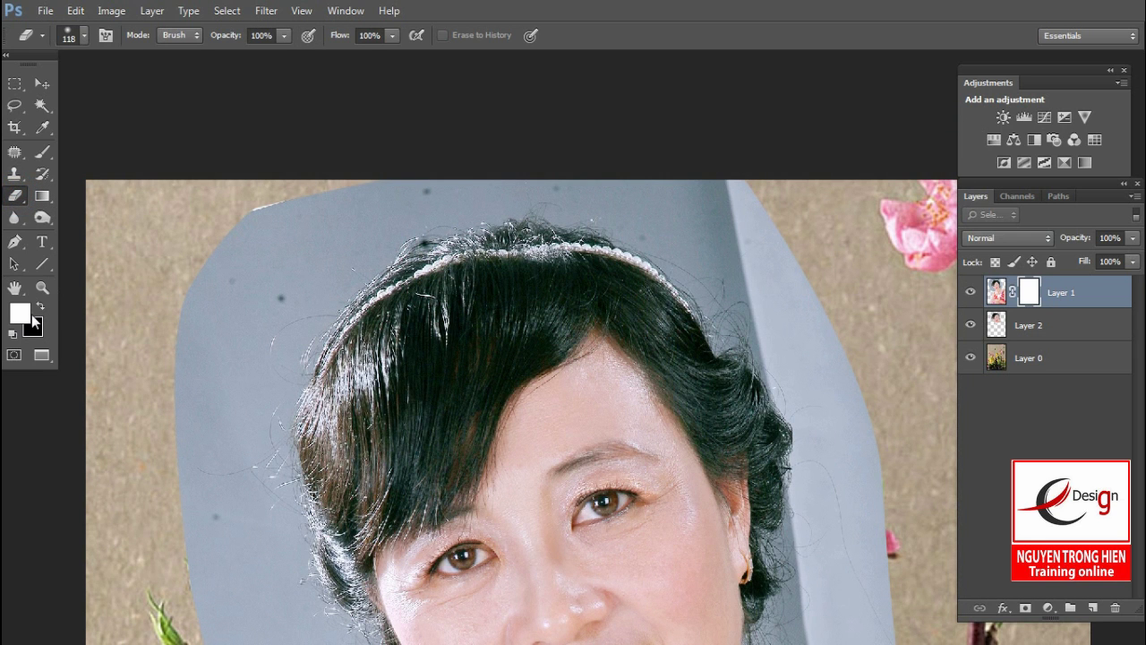
left_click_drag(409, 228, 310, 221)
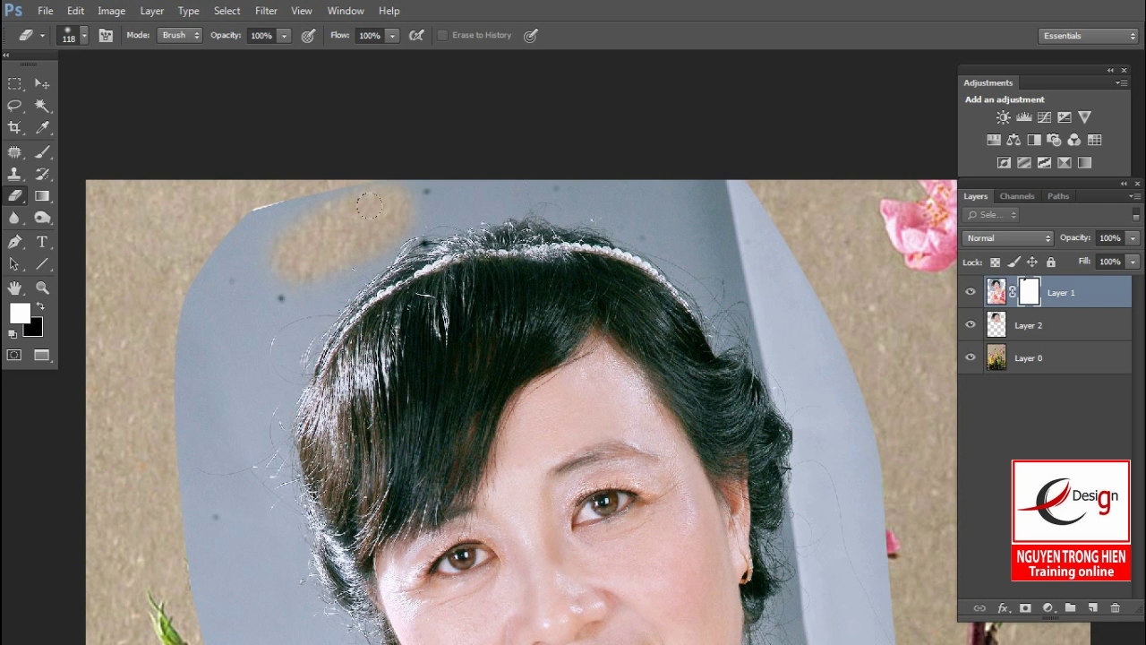
right_click(403, 206)
left_click(515, 244)
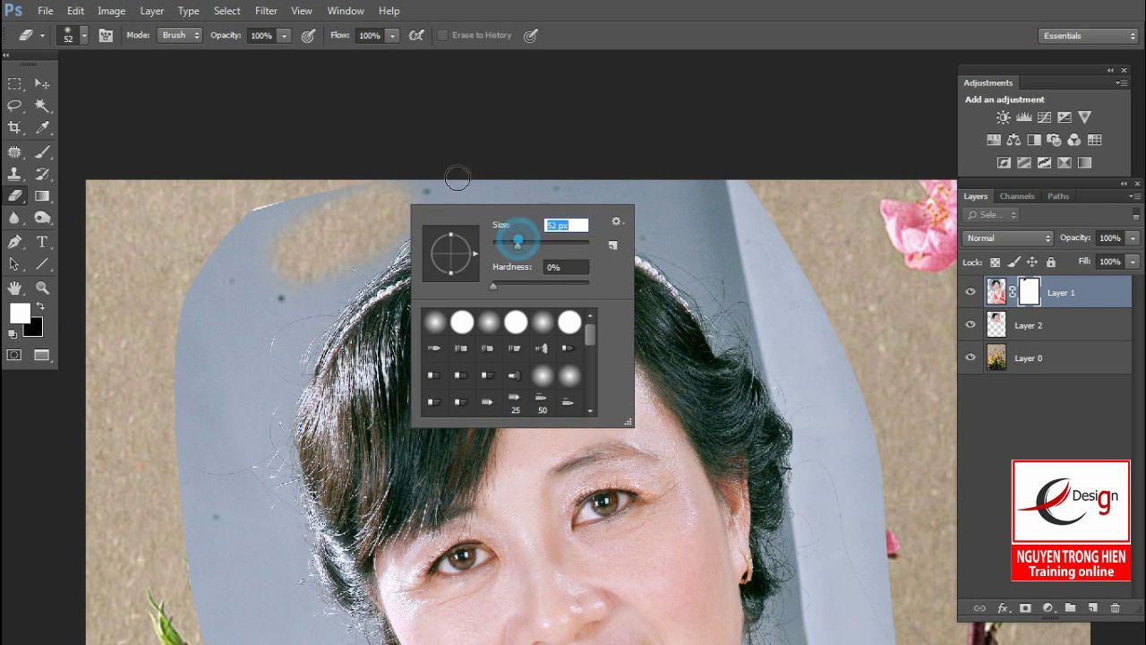
left_click(455, 184)
left_click_drag(491, 192, 449, 222)
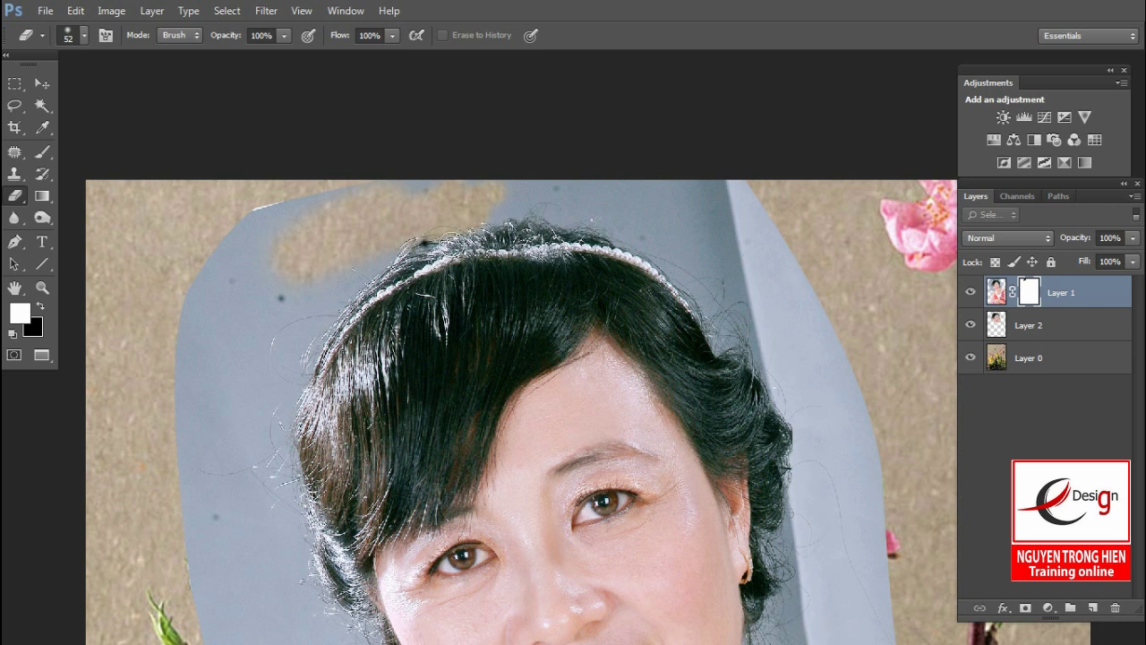
Zoom in and erase the grey backdrop down the left hair edge
left_click_drag(343, 264, 384, 256)
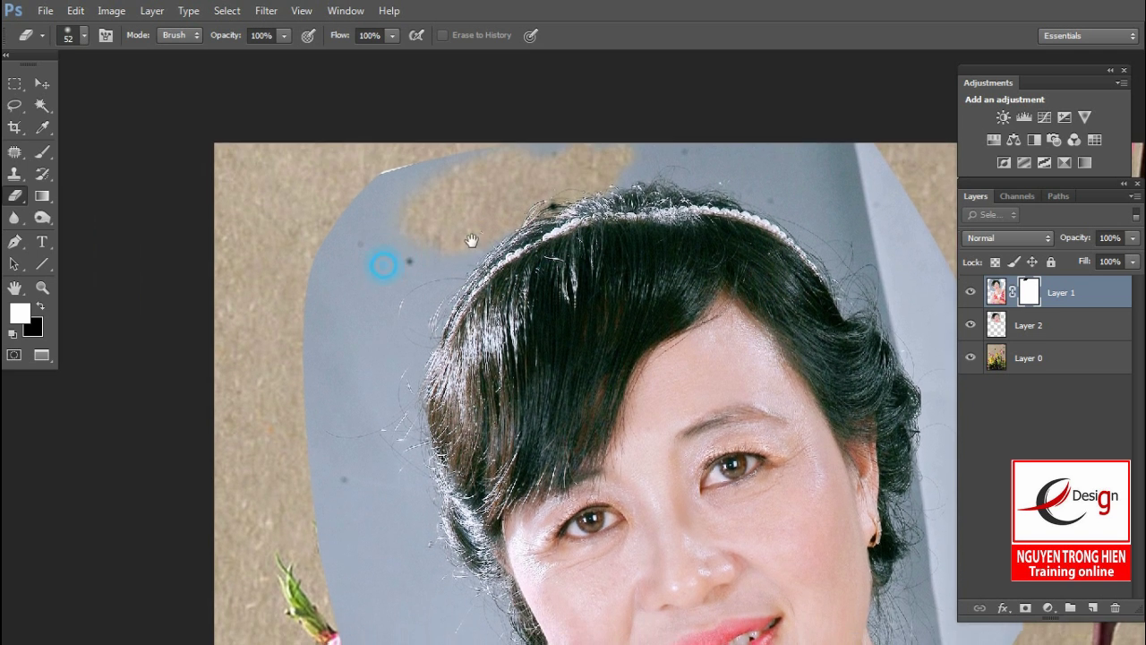
key("ctrl+plus")
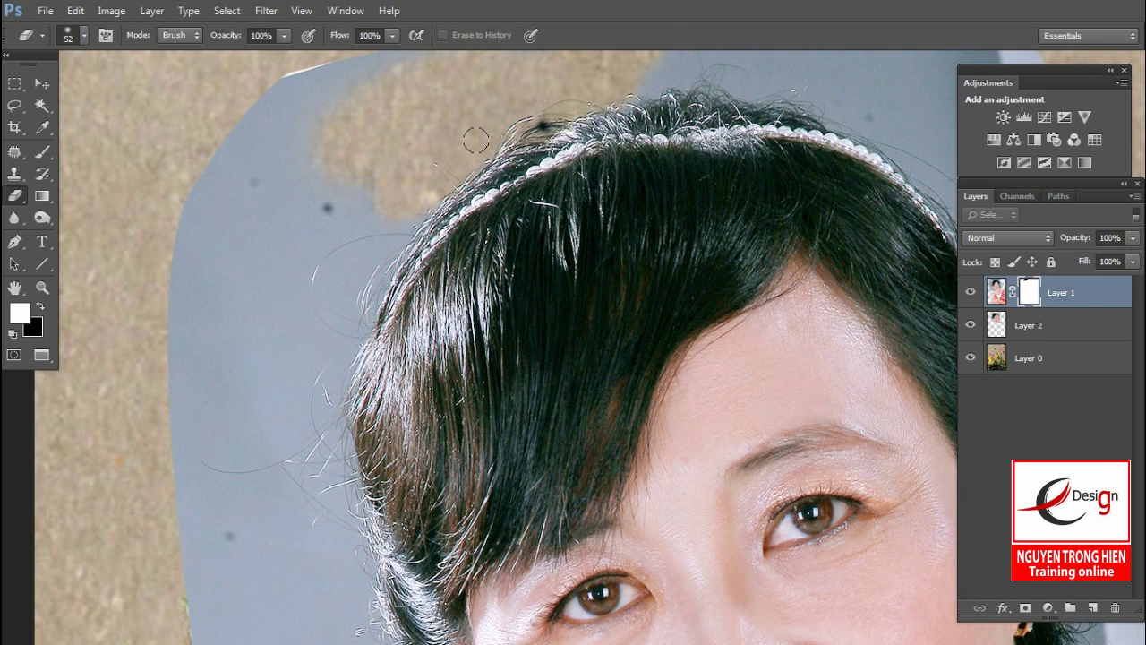
left_click_drag(369, 223, 366, 278)
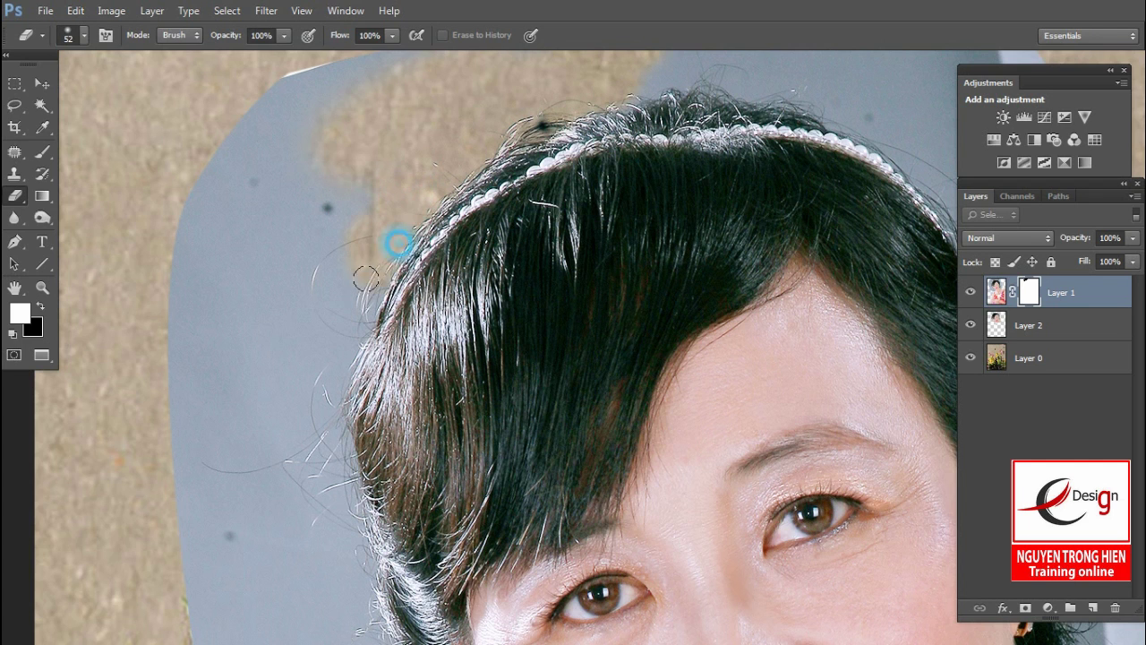
left_click(365, 308)
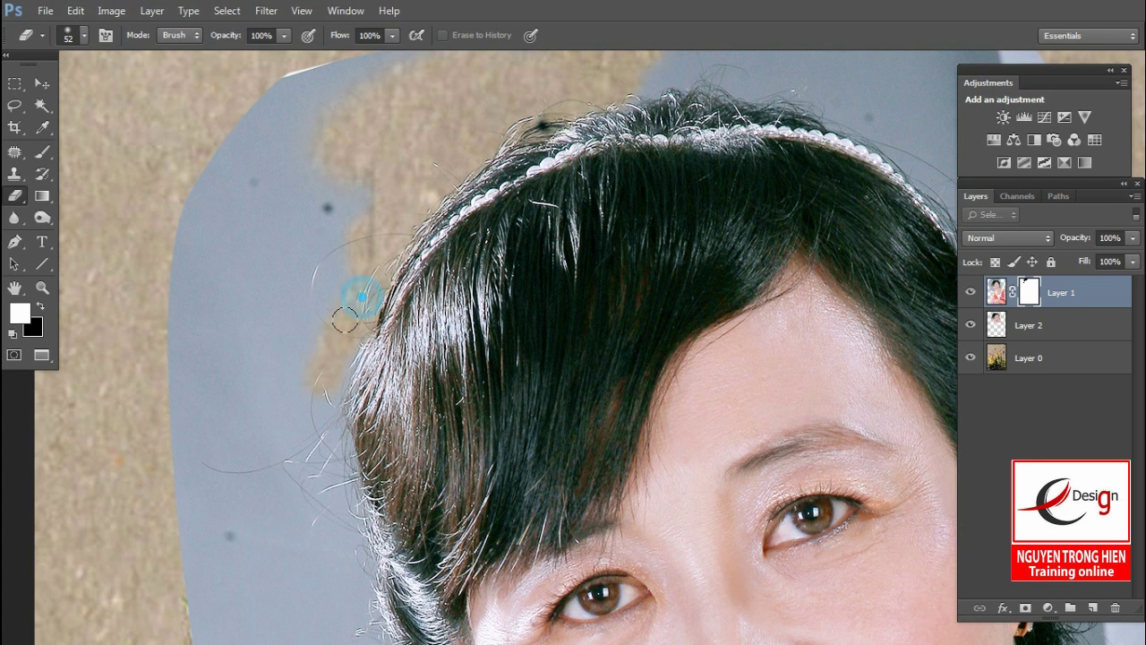
left_click_drag(328, 394, 332, 445)
left_click_drag(346, 387, 360, 324)
mouse_move(343, 506)
left_mouse_down()
mouse_move(343, 474)
mouse_move(361, 562)
mouse_move(340, 511)
left_mouse_up()
scroll(340, 511, "down", 5)
mouse_move(376, 259)
left_mouse_down()
mouse_move(412, 397)
mouse_move(391, 371)
mouse_move(384, 384)
mouse_move(482, 435)
mouse_move(442, 466)
mouse_move(507, 473)
mouse_move(414, 360)
mouse_move(422, 369)
mouse_move(428, 342)
mouse_move(394, 329)
mouse_move(410, 371)
mouse_move(440, 391)
mouse_move(455, 435)
left_mouse_up()
scroll(477, 454, "down", 3)
scroll(477, 454, "right", 2)
Trace a Pen path around the hair, jawline and left grey backdrop
key("p")
left_click(470, 383)
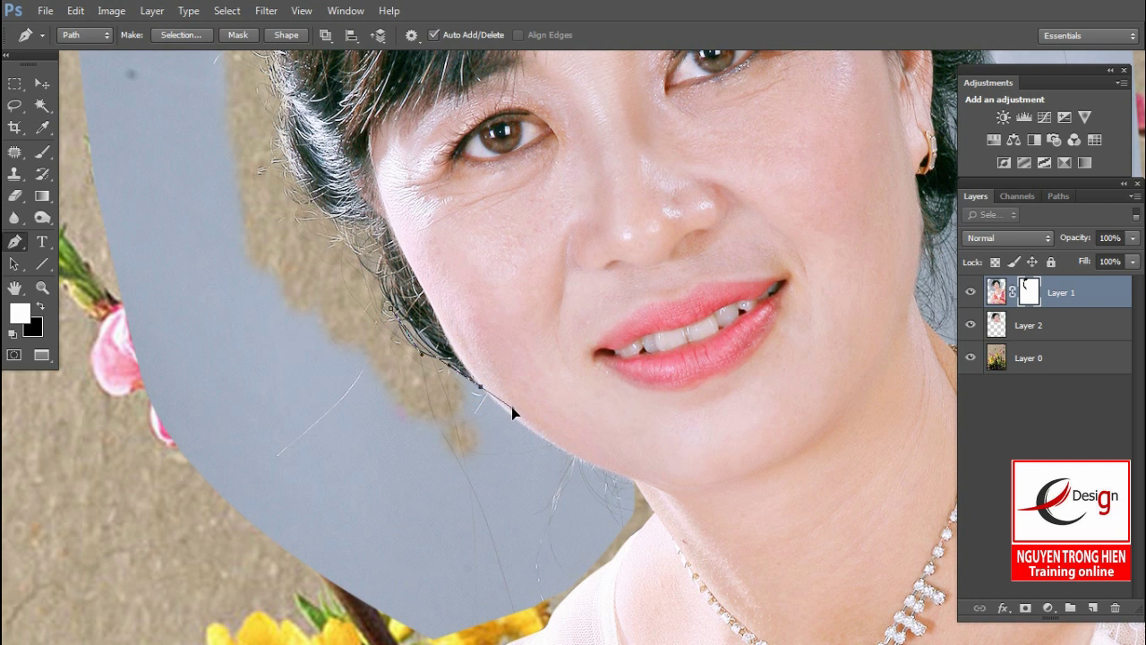
mouse_move(631, 477)
left_mouse_down()
mouse_move(537, 407)
mouse_move(582, 421)
mouse_move(547, 450)
left_mouse_up()
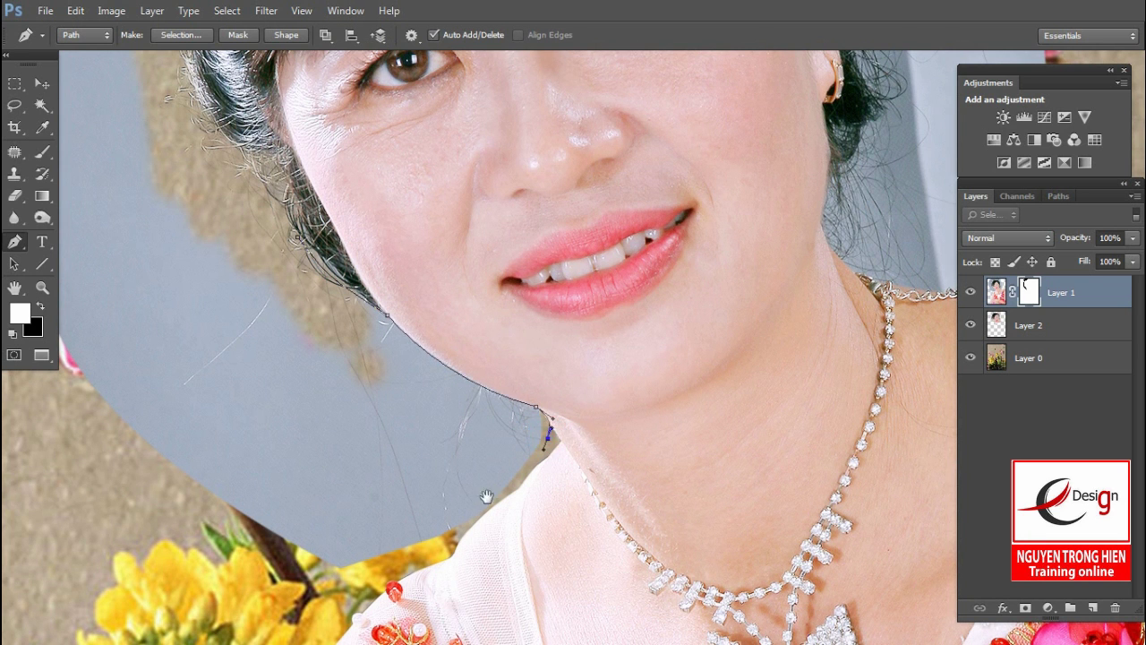
left_click_drag(486, 496, 611, 372)
left_click_drag(579, 419, 541, 452)
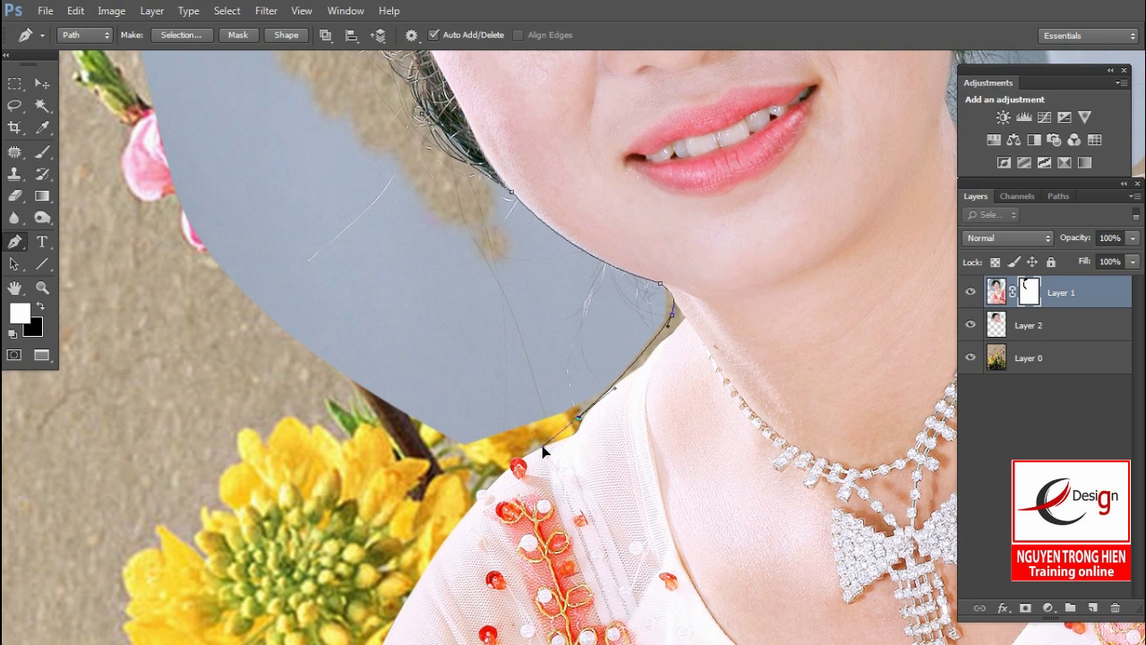
mouse_move(217, 346)
left_mouse_down()
mouse_move(383, 570)
mouse_move(309, 564)
left_mouse_up()
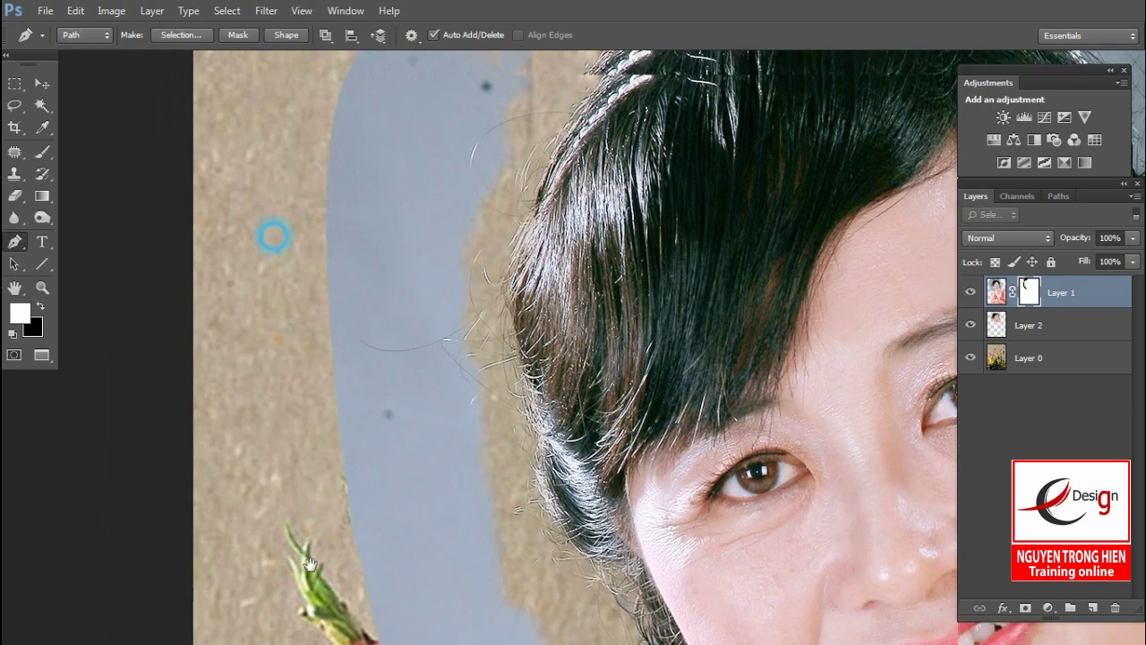
left_click_drag(350, 170, 460, 154)
left_click(486, 448)
left_click_drag(502, 448, 411, 204)
left_click(460, 294)
left_click(538, 404)
left_click(595, 452)
Turn the path into a selection and clear the grey backdrop with Edit > Clear
key("ctrl+Return")
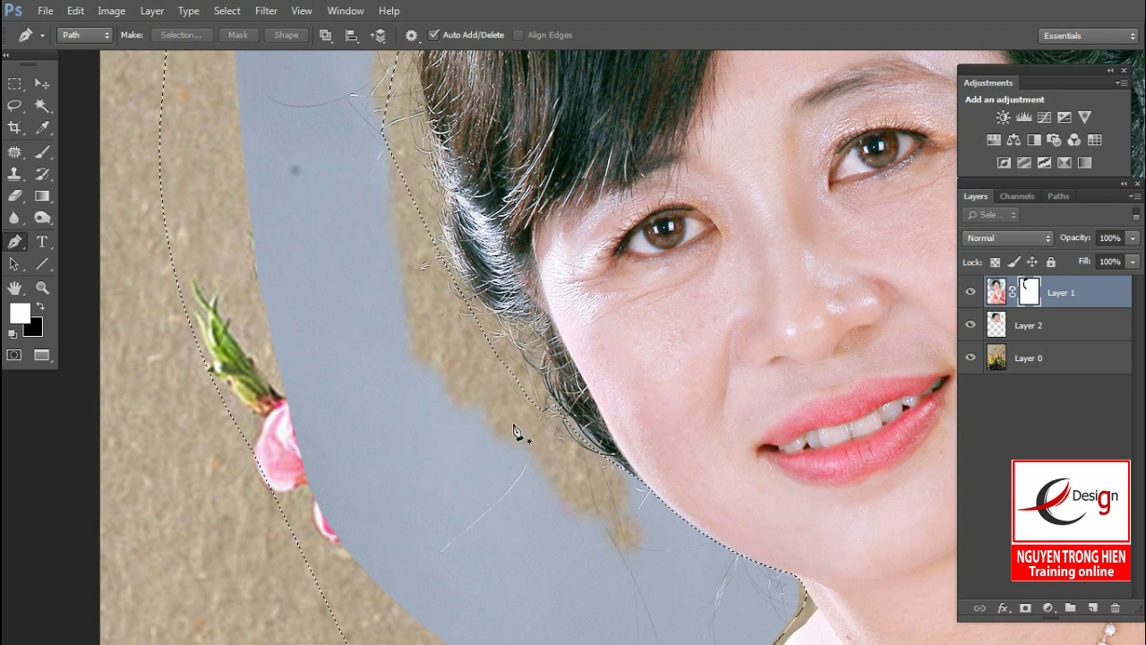
left_click(75, 10)
left_click(134, 167)
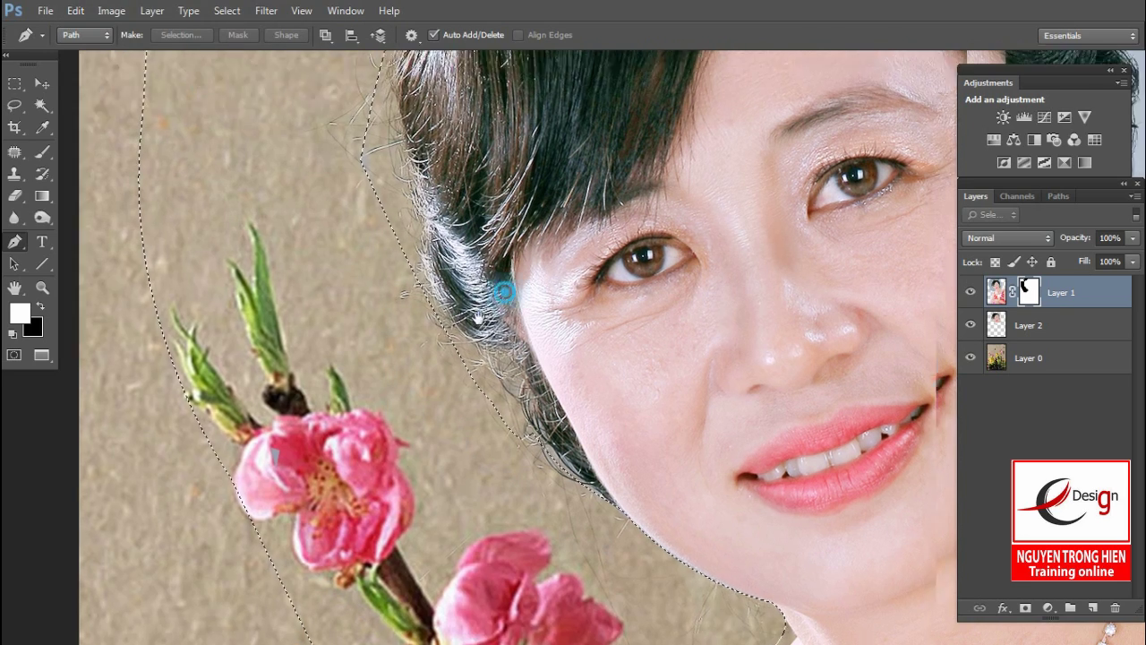
scroll(474, 437, "up", 5)
scroll(358, 466, "up", 3)
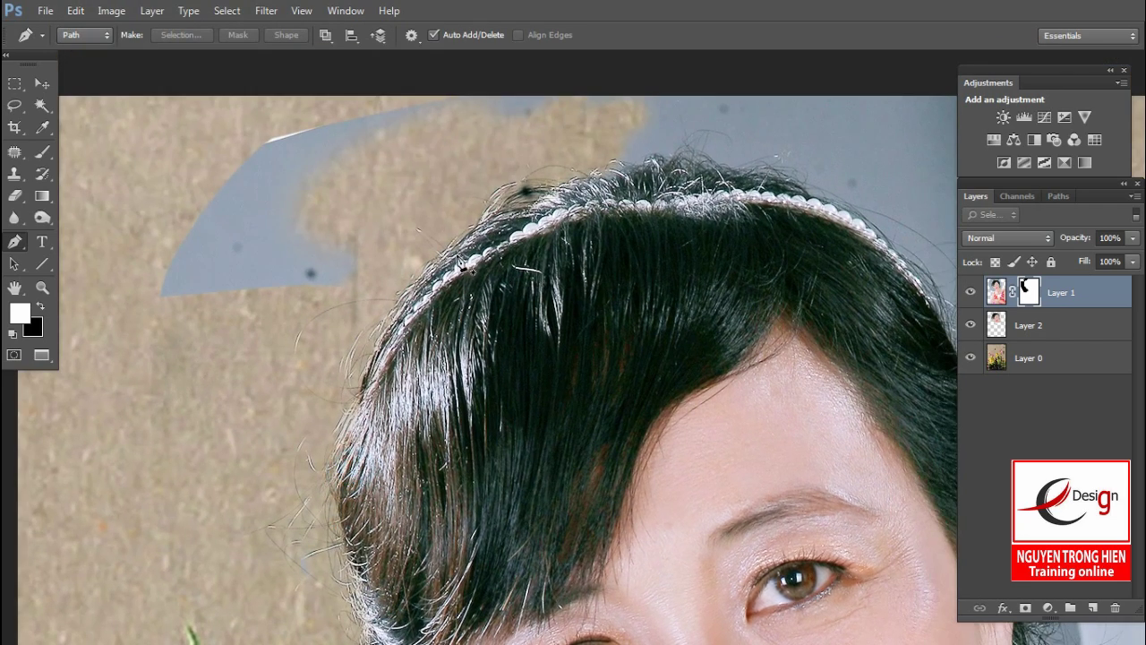
Lasso the leftover grey backdrop patch above the hair and remove it
key("l")
left_click_drag(402, 261, 725, 46)
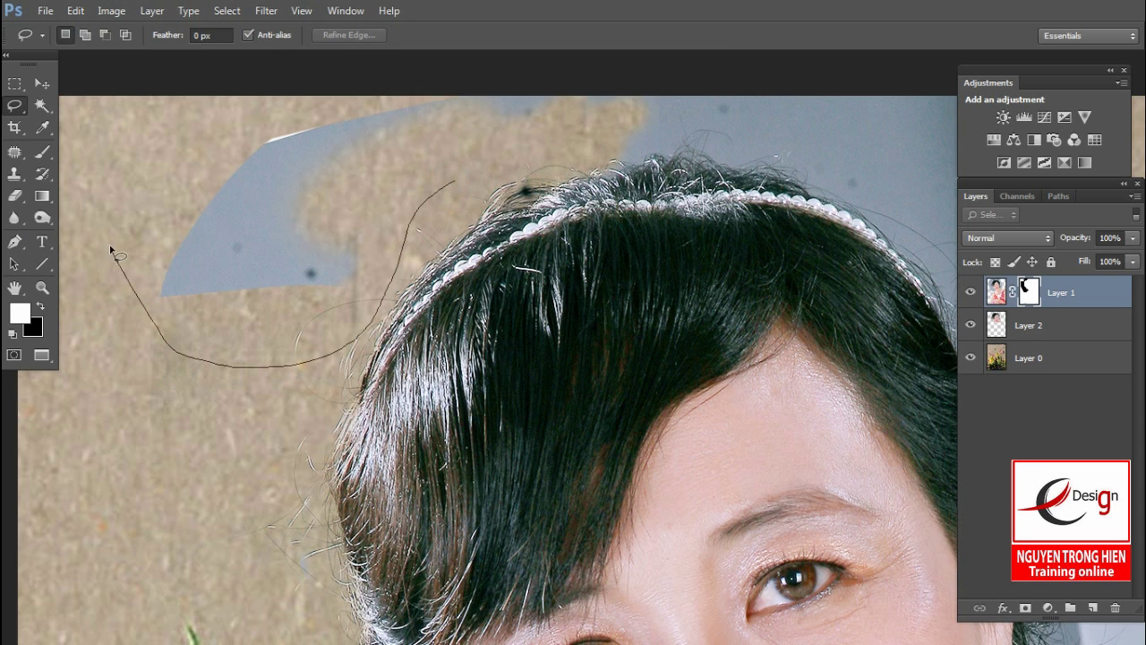
left_click_drag(519, 166, 528, 183)
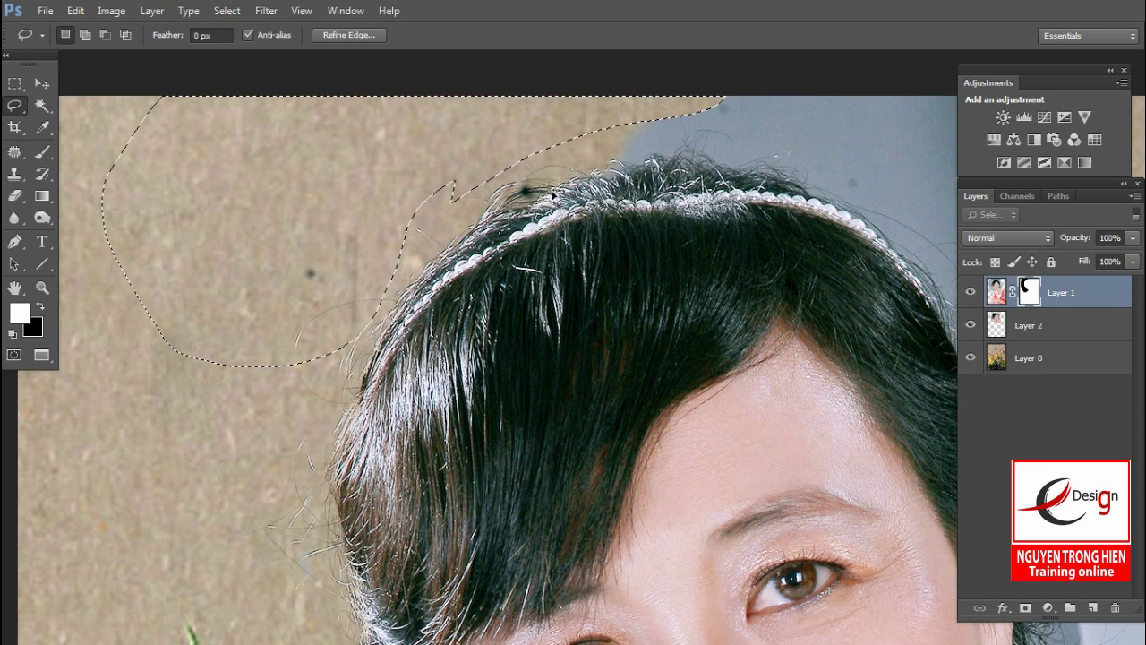
left_click_drag(755, 205, 495, 216)
key("ctrl+d")
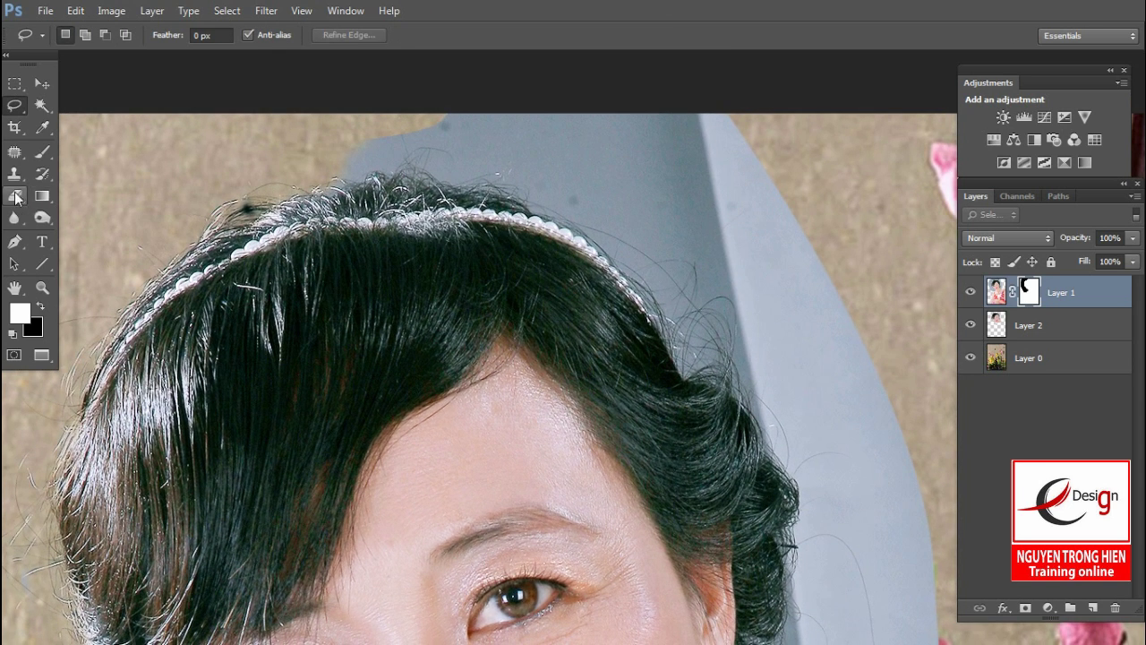
Erase the backdrop beside the headband, reducing the eraser to 17 px
key("e")
mouse_move(524, 170)
left_mouse_down()
mouse_move(359, 161)
mouse_move(634, 184)
left_mouse_up()
left_click_drag(535, 196, 588, 198)
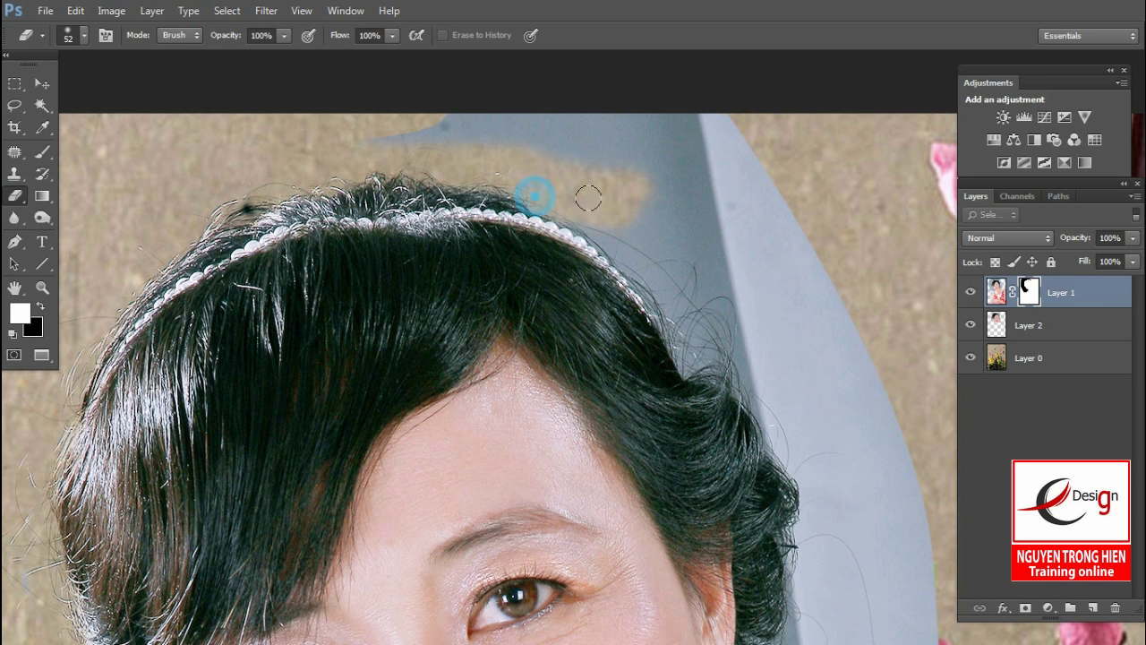
right_click(589, 211)
left_click_drag(697, 251, 559, 220)
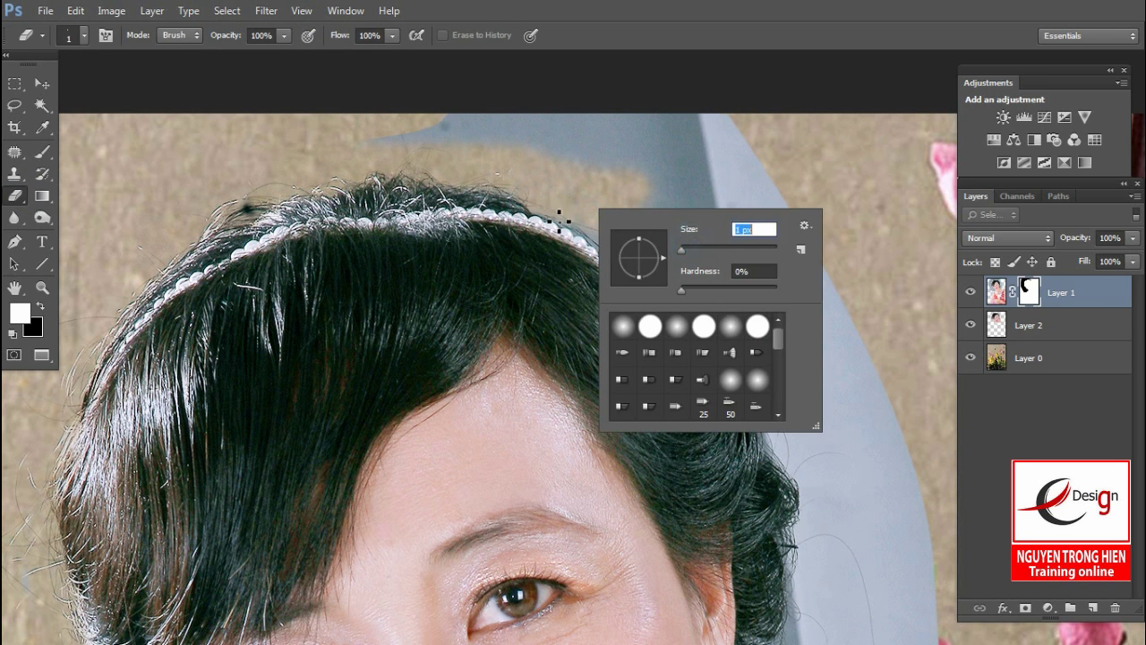
left_click(550, 210)
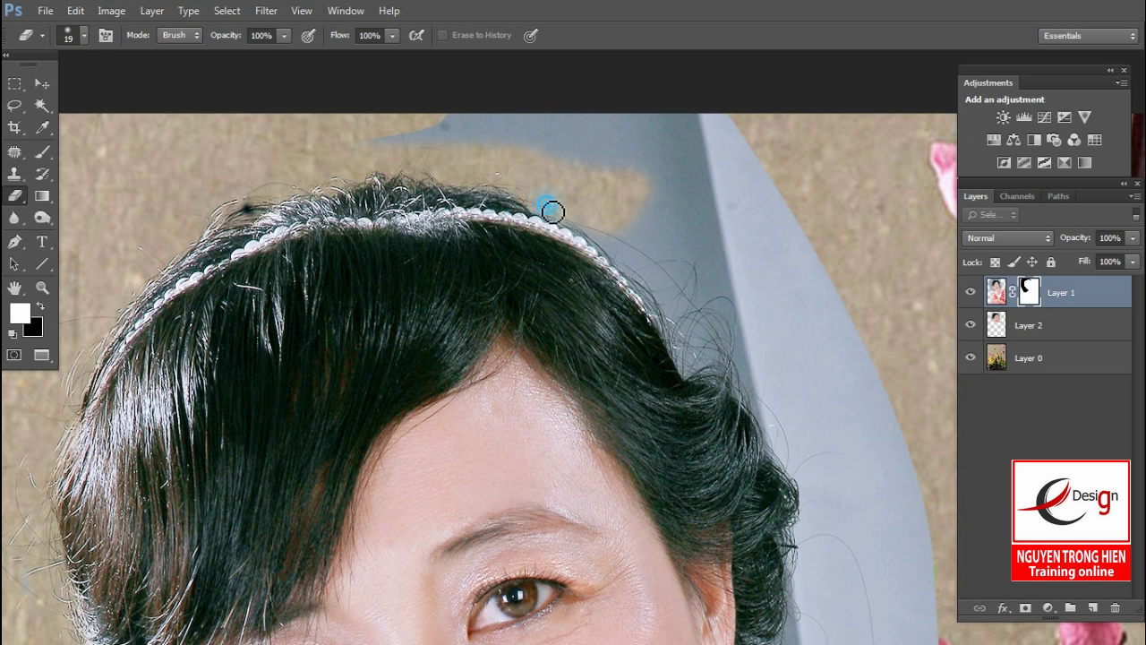
mouse_move(581, 227)
left_mouse_down()
mouse_move(609, 250)
mouse_move(683, 366)
mouse_move(599, 214)
left_mouse_up()
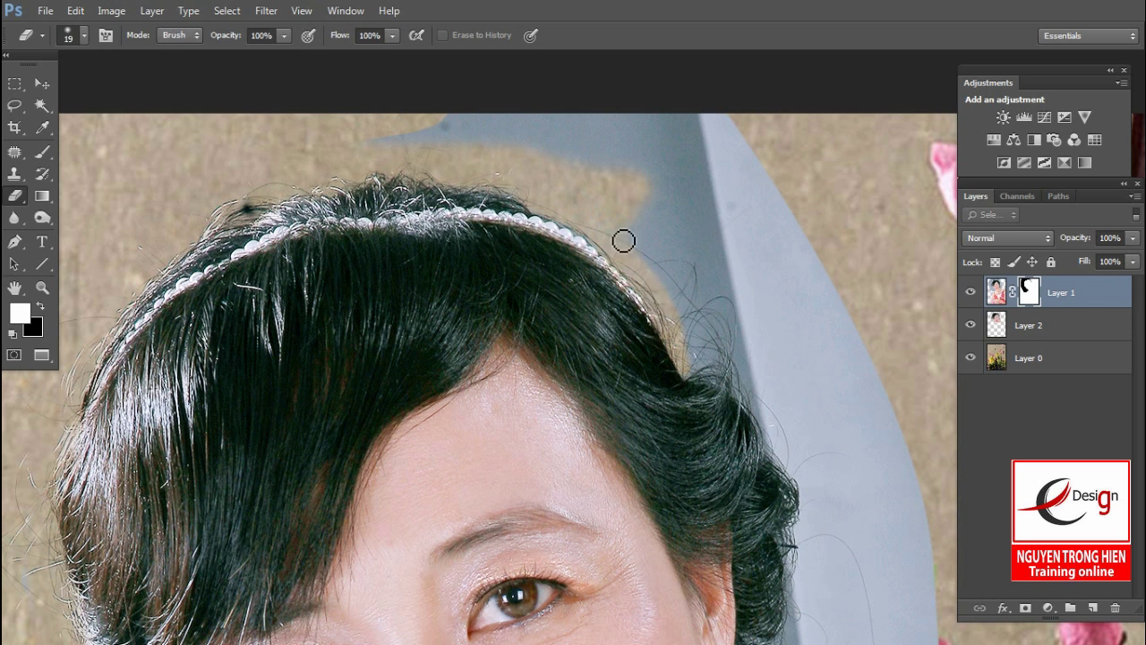
right_click(649, 226)
left_click_drag(735, 259, 755, 255)
left_click(611, 205)
left_click(606, 240)
Enlarge the eraser to 61 px and erase down the right hair edge to the ear
left_click_drag(707, 345, 575, 248)
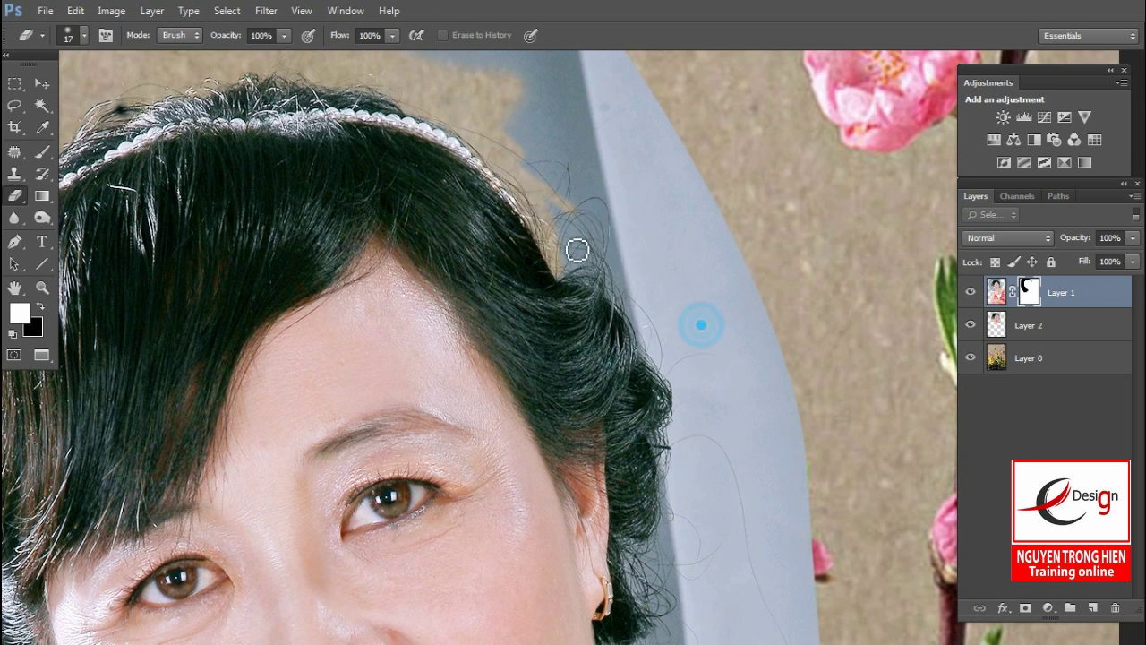
right_click(573, 264)
left_click_drag(656, 303, 683, 305)
key("Return")
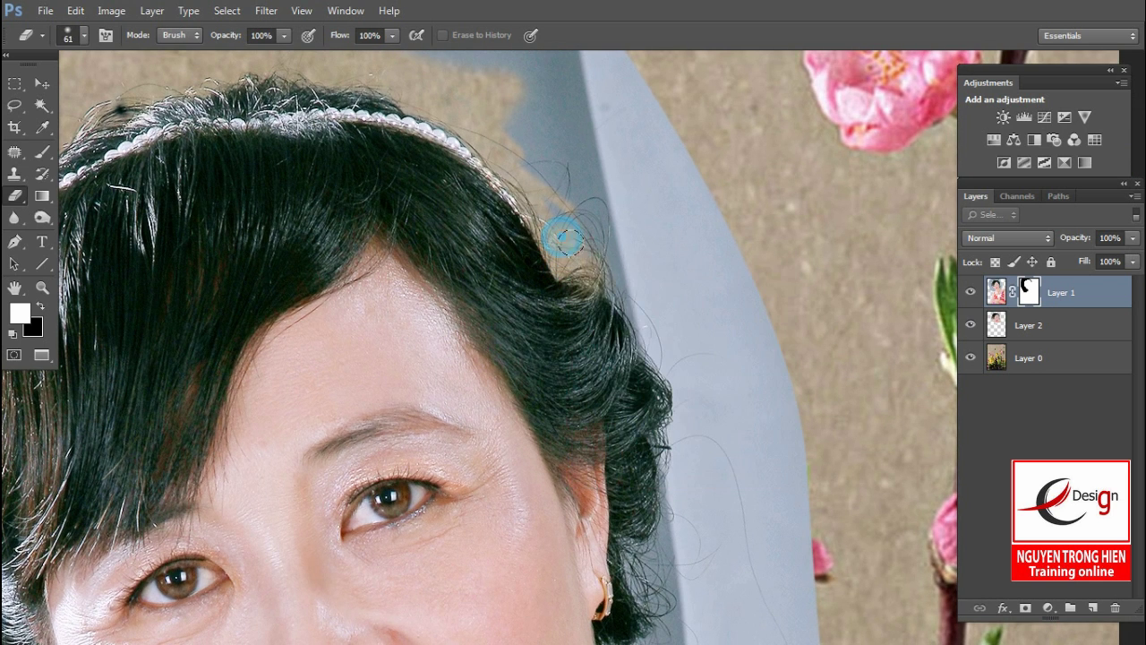
left_click(575, 242)
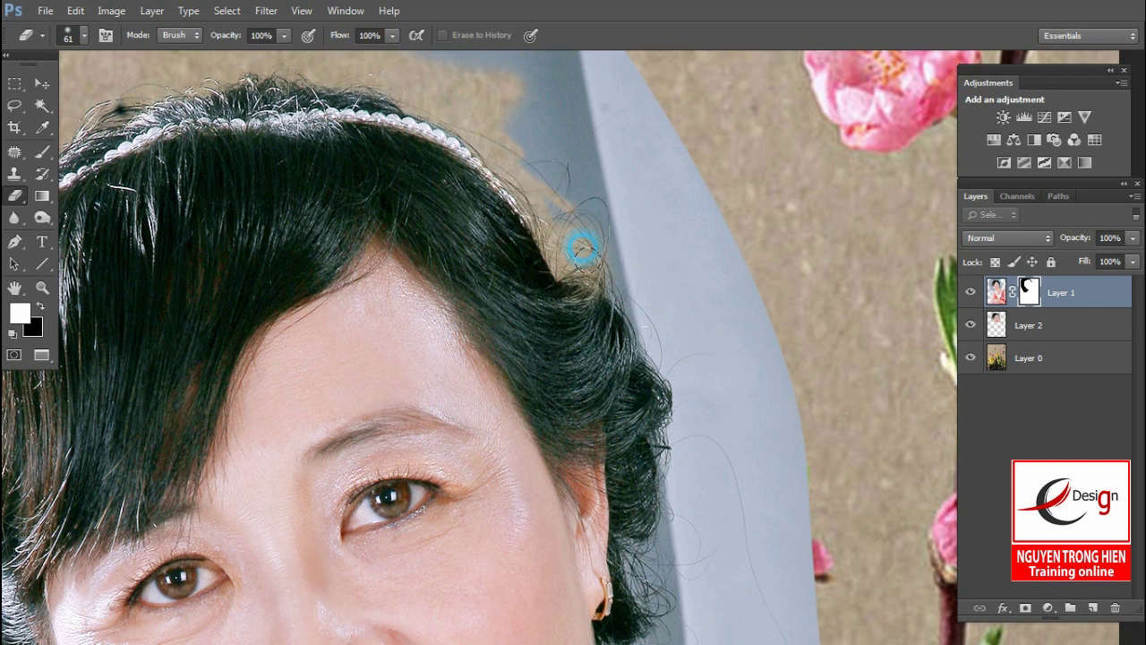
left_click(643, 316)
left_click(606, 259)
left_click(664, 369)
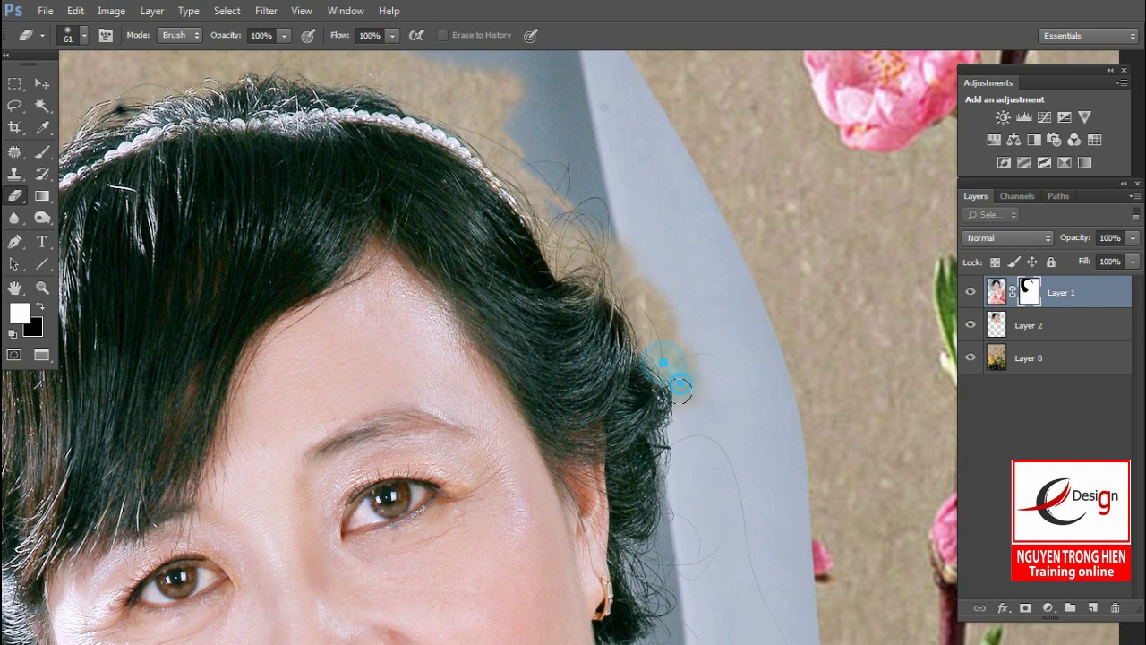
left_click(671, 404)
left_click(670, 444)
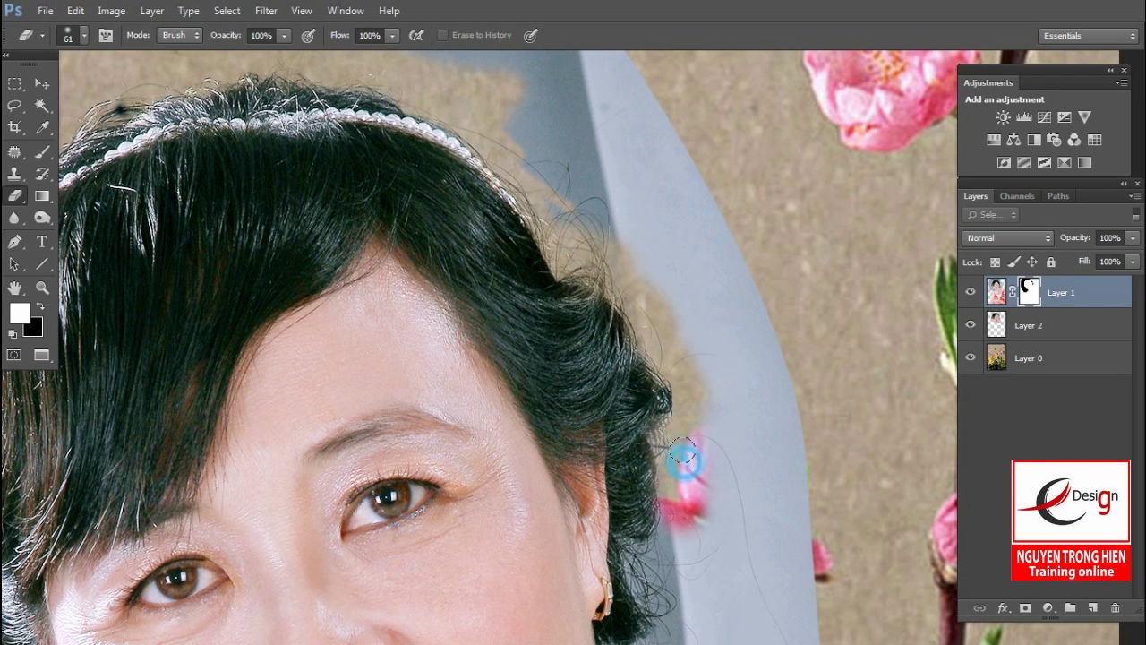
Erase small spots along the hair edge below the ear and fade stray strands
right_click(691, 447)
left_click(694, 394)
left_click(670, 460)
left_click(661, 440)
left_click(670, 489)
left_click(660, 511)
left_click(632, 544)
left_click(644, 582)
scroll(645, 589, "down", 5)
left_click(629, 305)
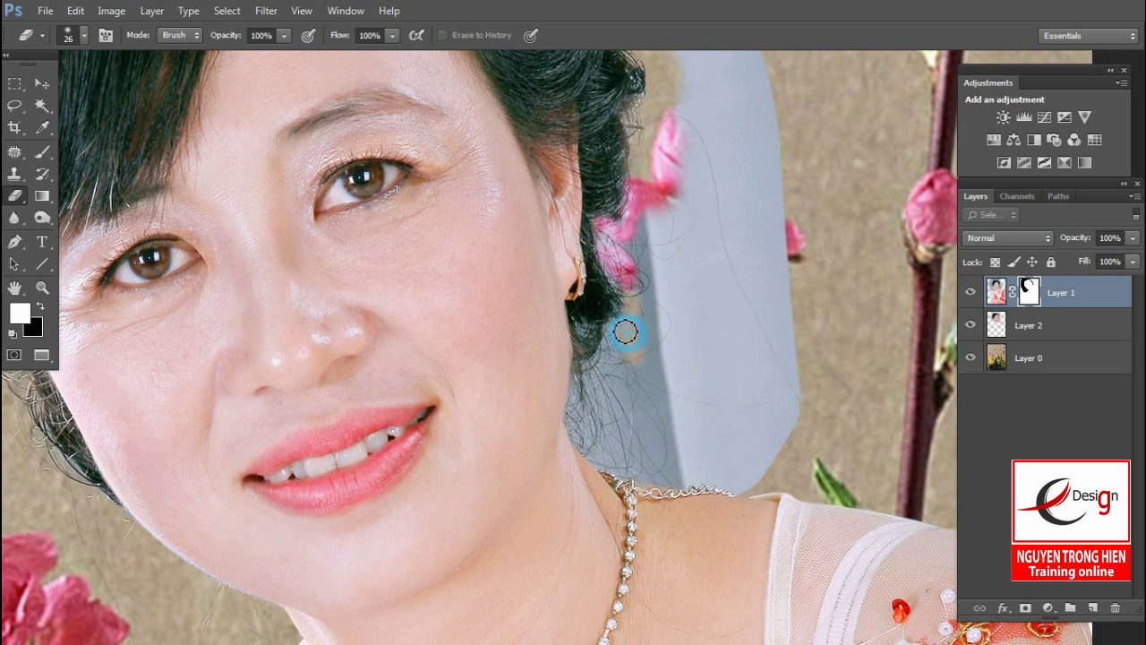
left_click(584, 327)
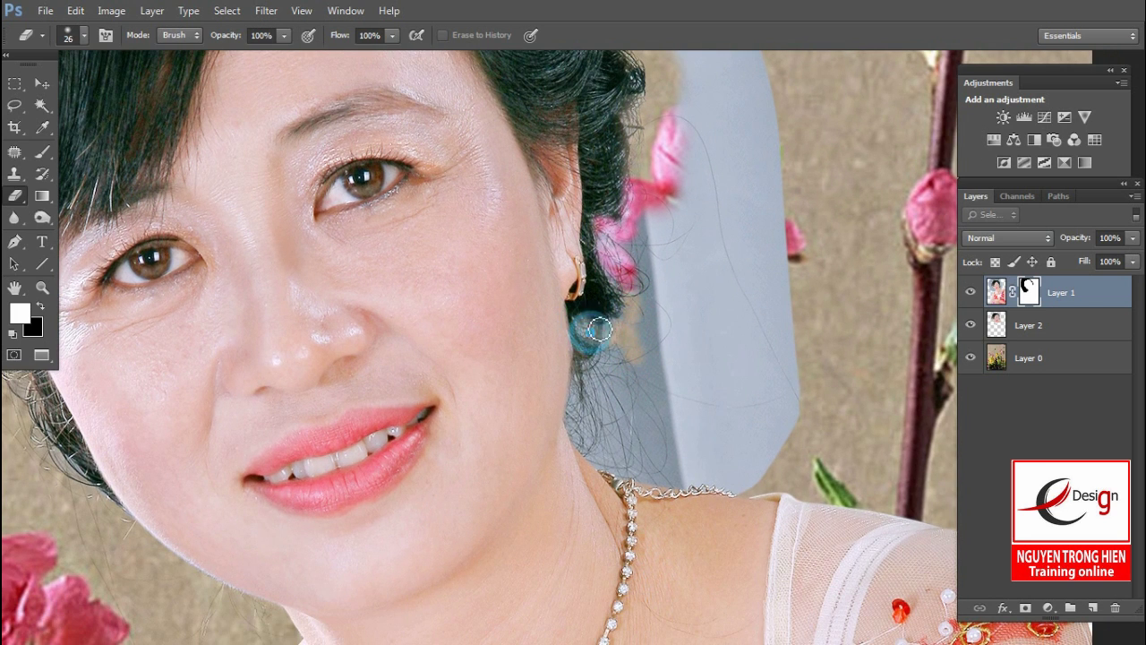
left_click(626, 326)
left_click_drag(606, 338, 586, 394)
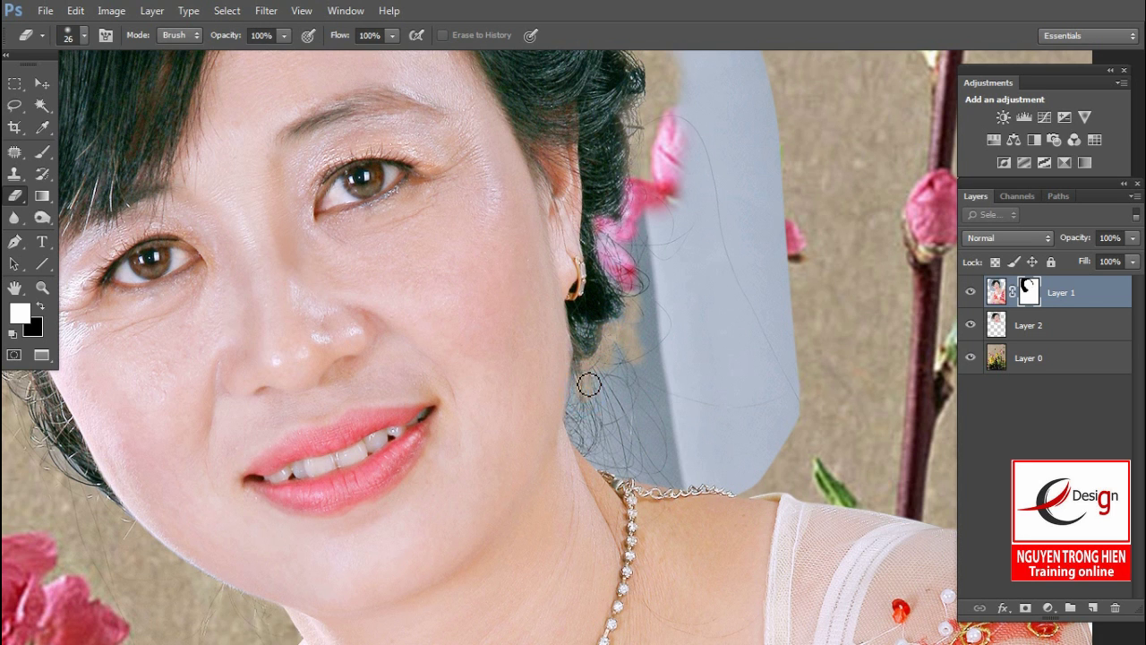
Start a Pen path below the ear and trace along the necklace chain
key("p")
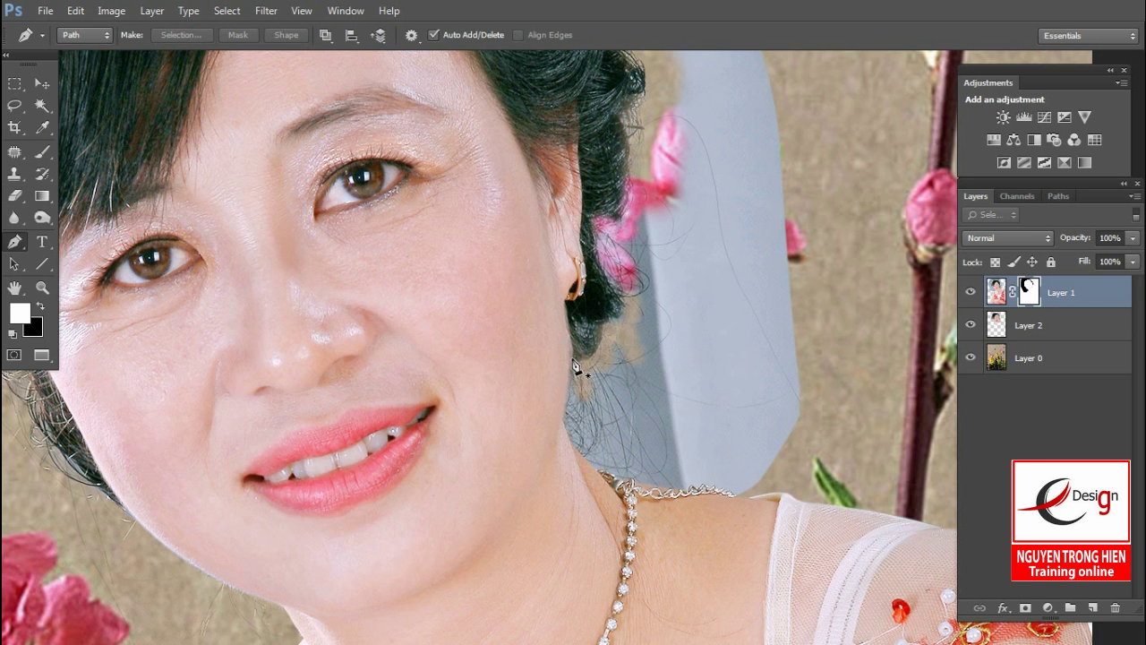
left_click(574, 363)
scroll(574, 367, "down", 2)
left_click(571, 367)
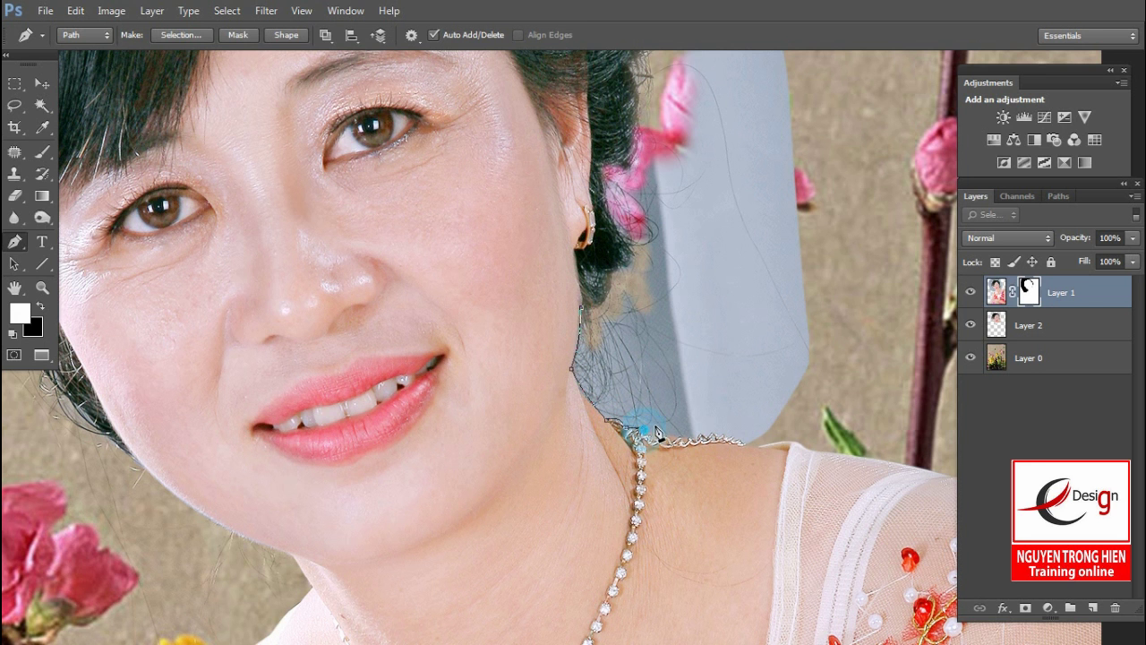
scroll(814, 513, "up", 2)
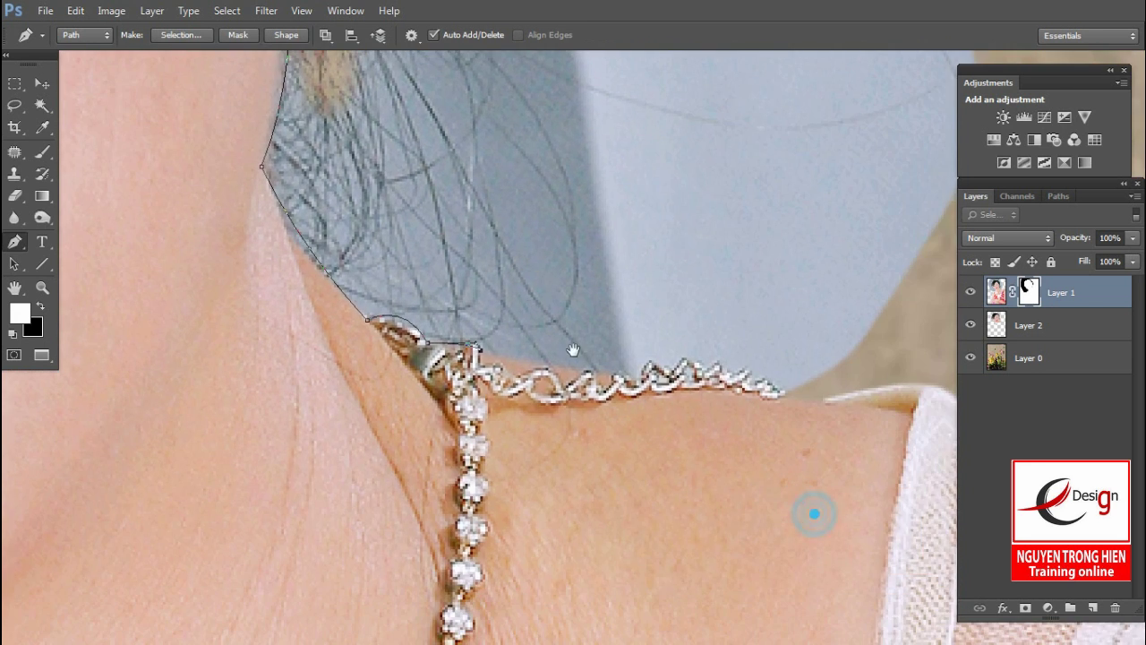
left_click(587, 369)
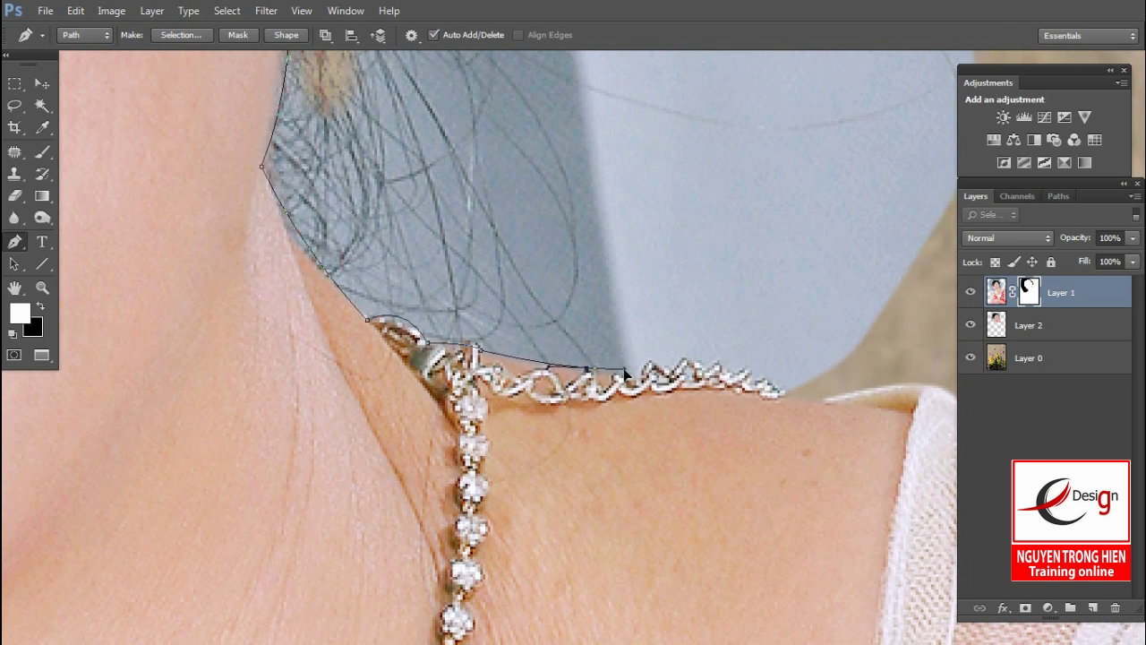
left_click(667, 372)
left_click(717, 368)
left_click(731, 373)
left_click(755, 379)
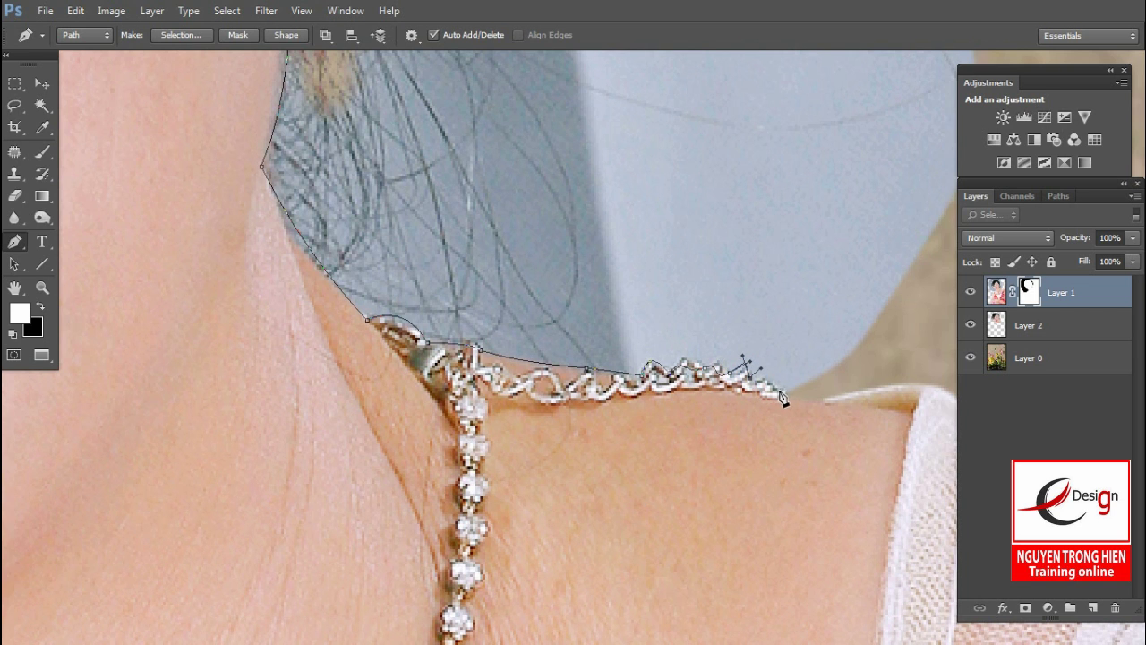
left_click(870, 371)
Continue the path with curved points around the right-side hair edge
scroll(864, 376, "down", 2)
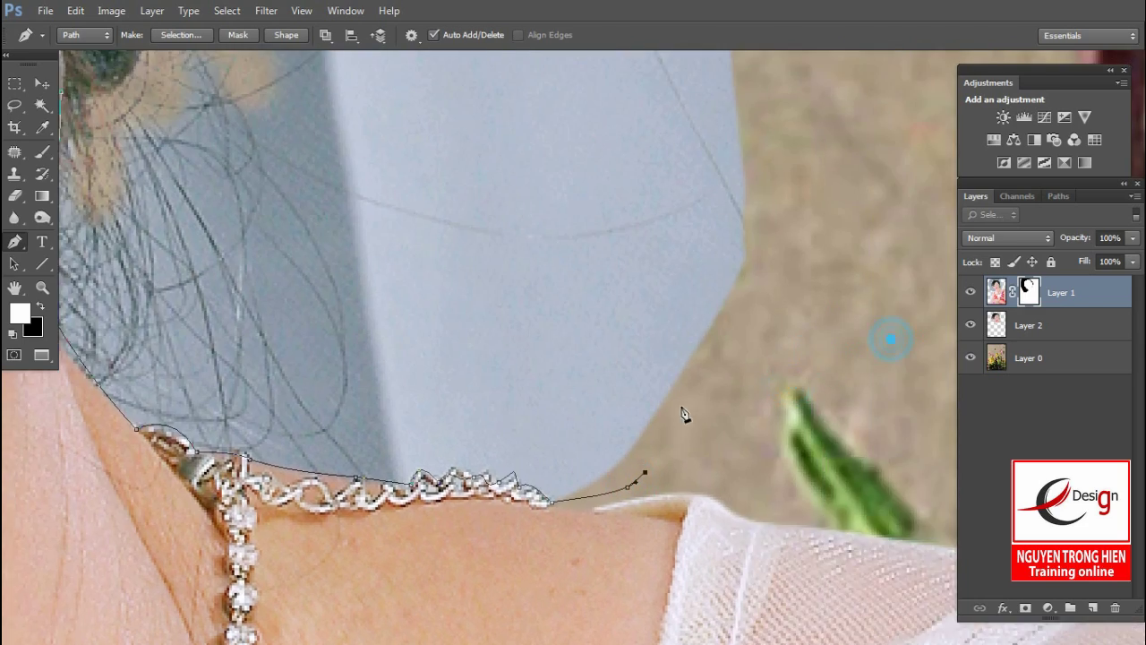
scroll(681, 409, "down", 1)
scroll(748, 287, "up", 2)
scroll(788, 318, "up", 2)
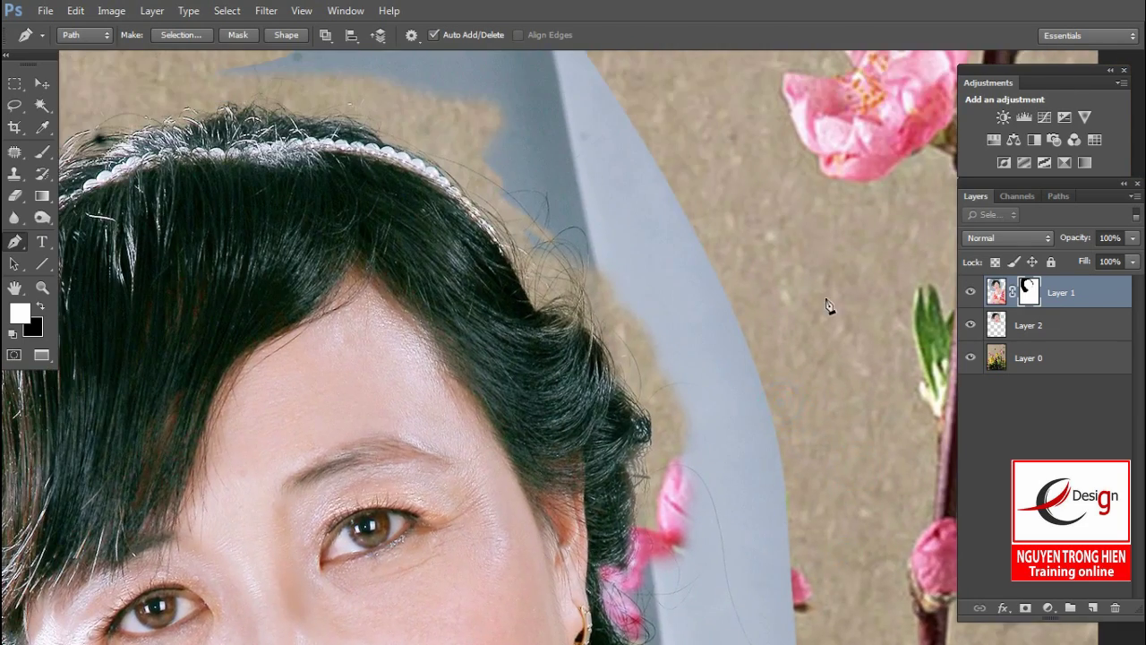
scroll(824, 309, "up", 2)
left_click_drag(788, 266, 573, 228)
left_click_drag(343, 275, 331, 281)
mouse_move(214, 366)
left_mouse_down()
mouse_move(203, 385)
mouse_move(282, 422)
left_mouse_up()
mouse_move(427, 418)
left_mouse_down()
mouse_move(565, 435)
mouse_move(619, 519)
left_mouse_up()
scroll(658, 550, "down", 3)
scroll(658, 550, "right", 2)
left_click_drag(490, 302, 548, 378)
left_click_drag(566, 424, 573, 468)
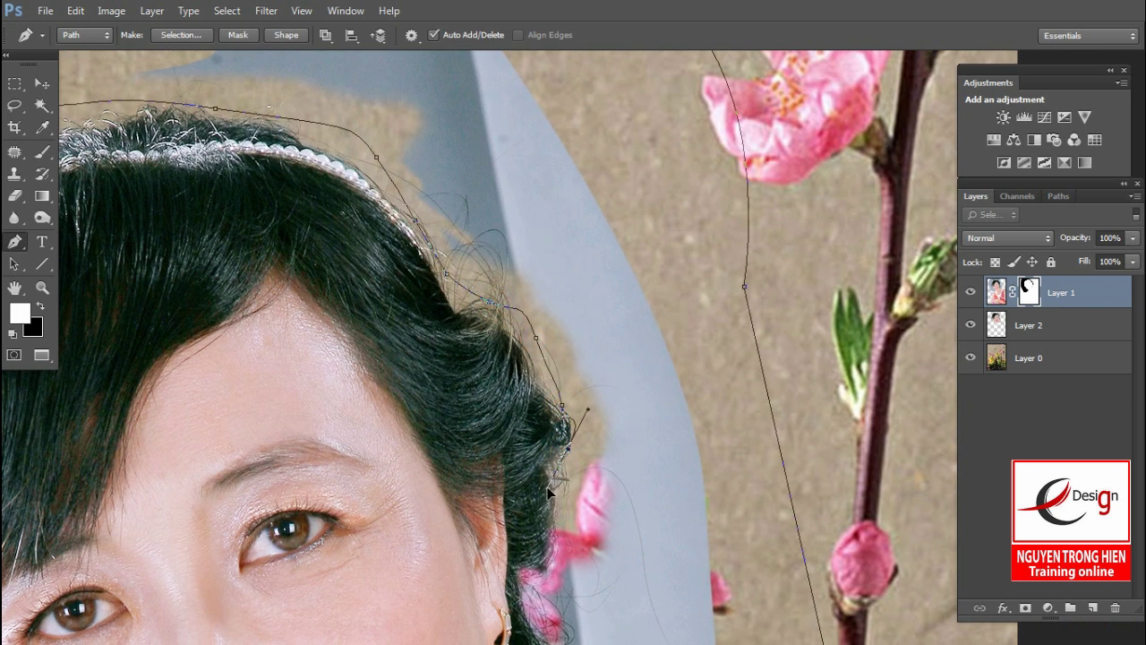
scroll(550, 453, "down", 3)
mouse_move(519, 226)
left_mouse_down()
mouse_move(506, 353)
mouse_move(485, 387)
left_mouse_up()
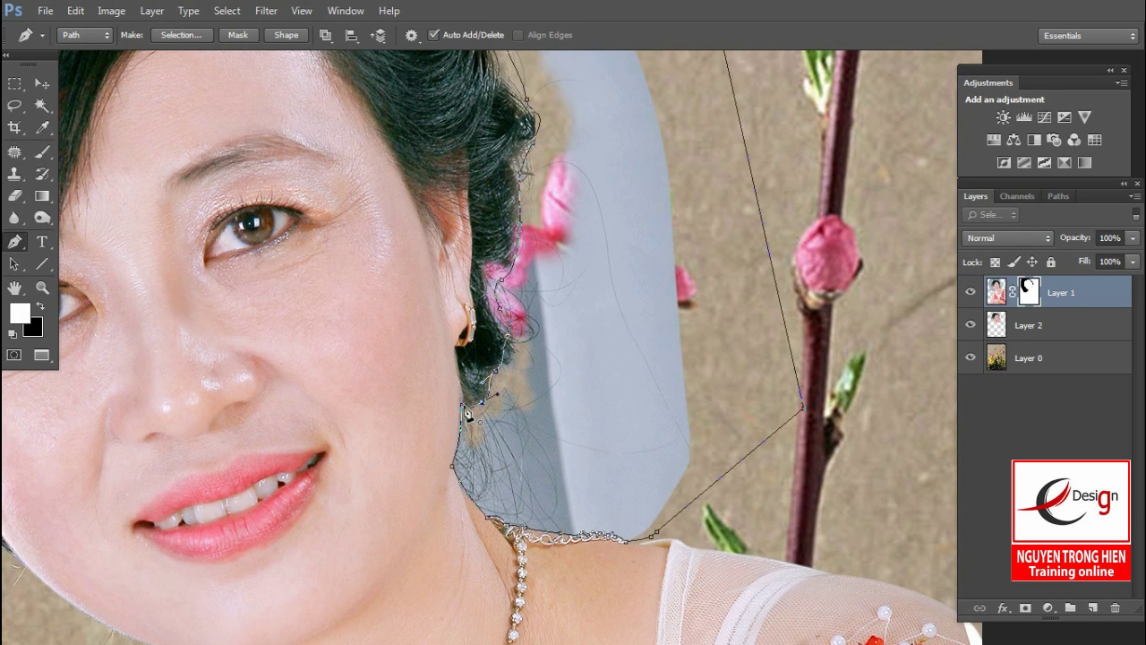
Convert the path to a selection and clear the grey backdrop with Edit > Clear
key("ctrl+Return")
left_click_drag(594, 299, 660, 448)
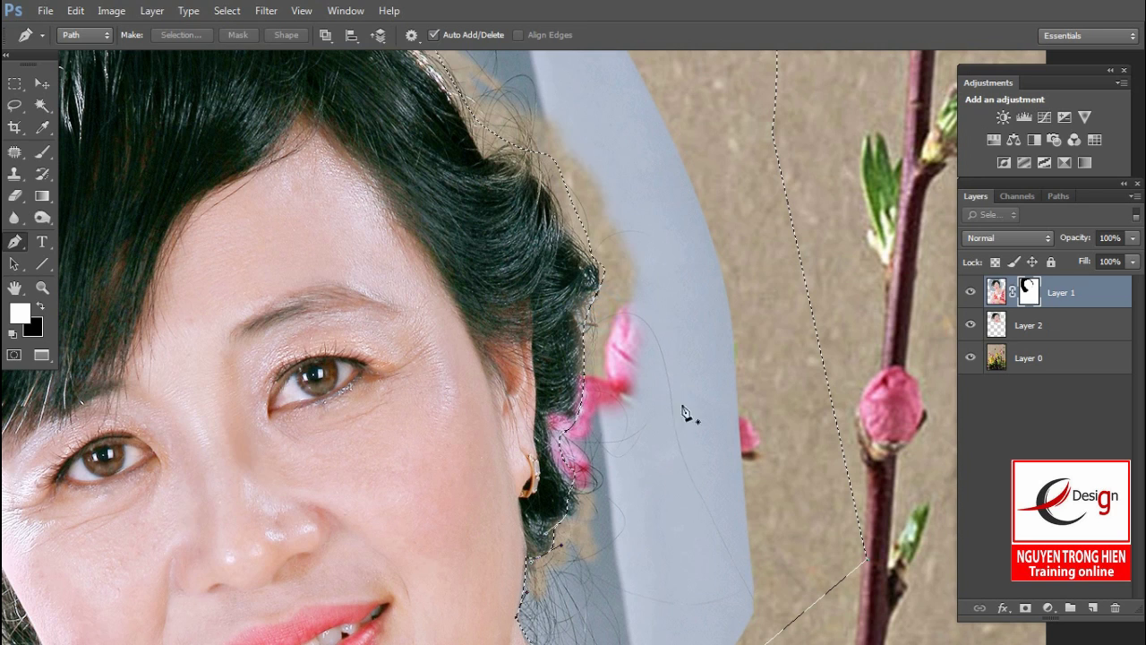
left_click(75, 10)
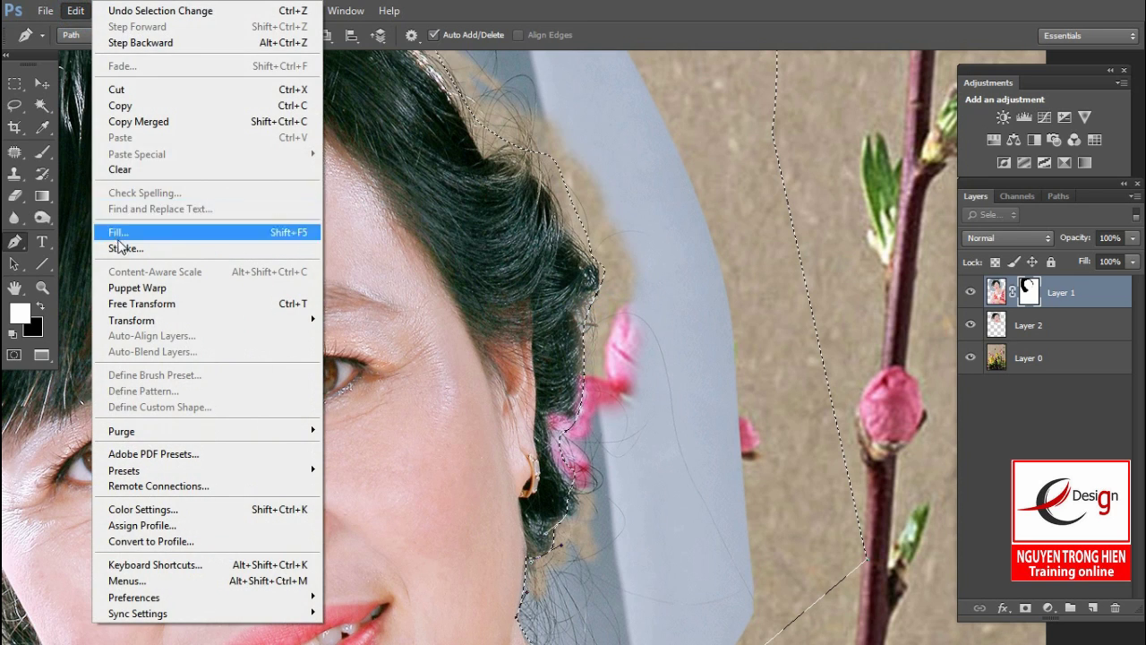
left_click(120, 169)
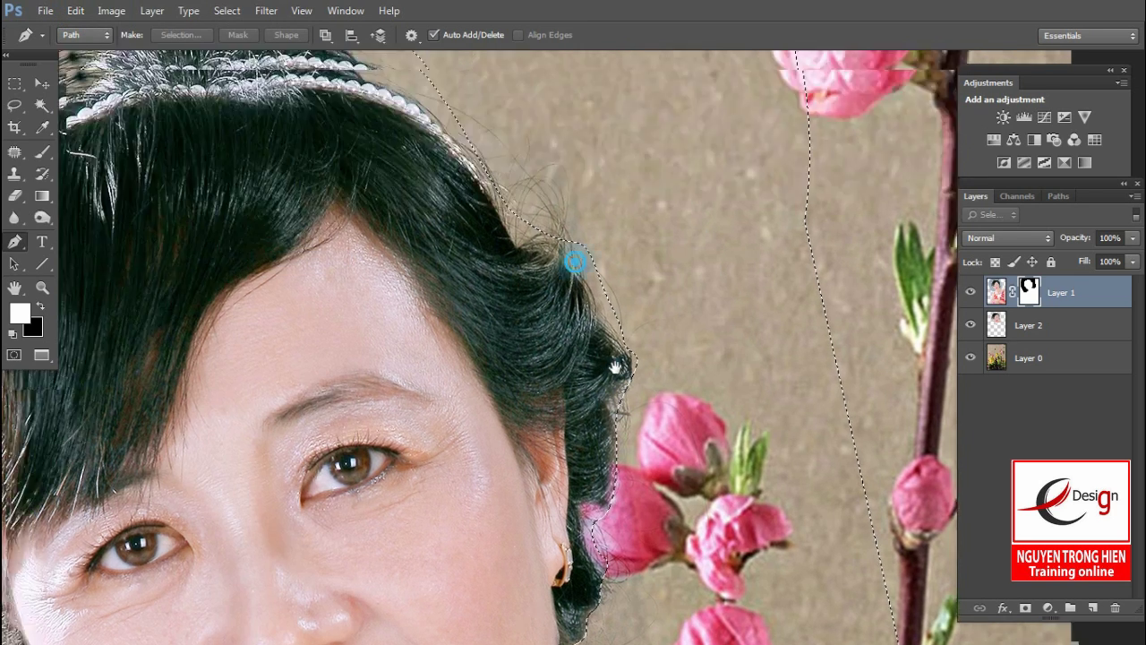
Deselect, switch to the Eraser with swapped colours, and clean the hair edge by the blossoms
left_click_drag(607, 289, 785, 483)
key("ctrl+d")
key("e")
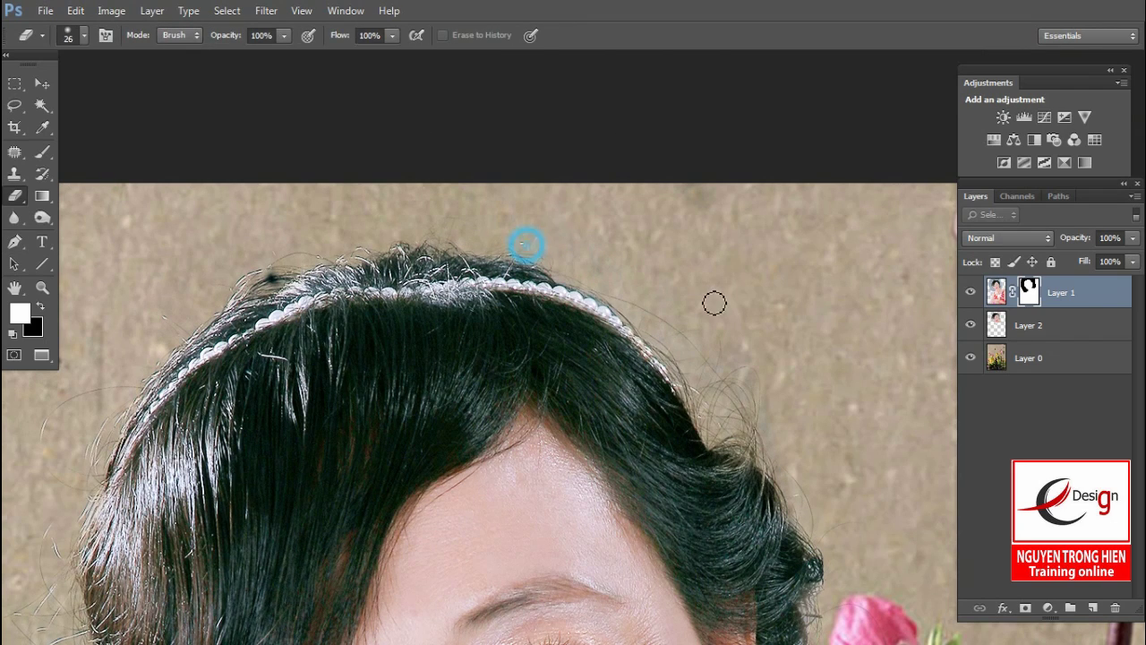
left_click_drag(768, 417, 607, 148)
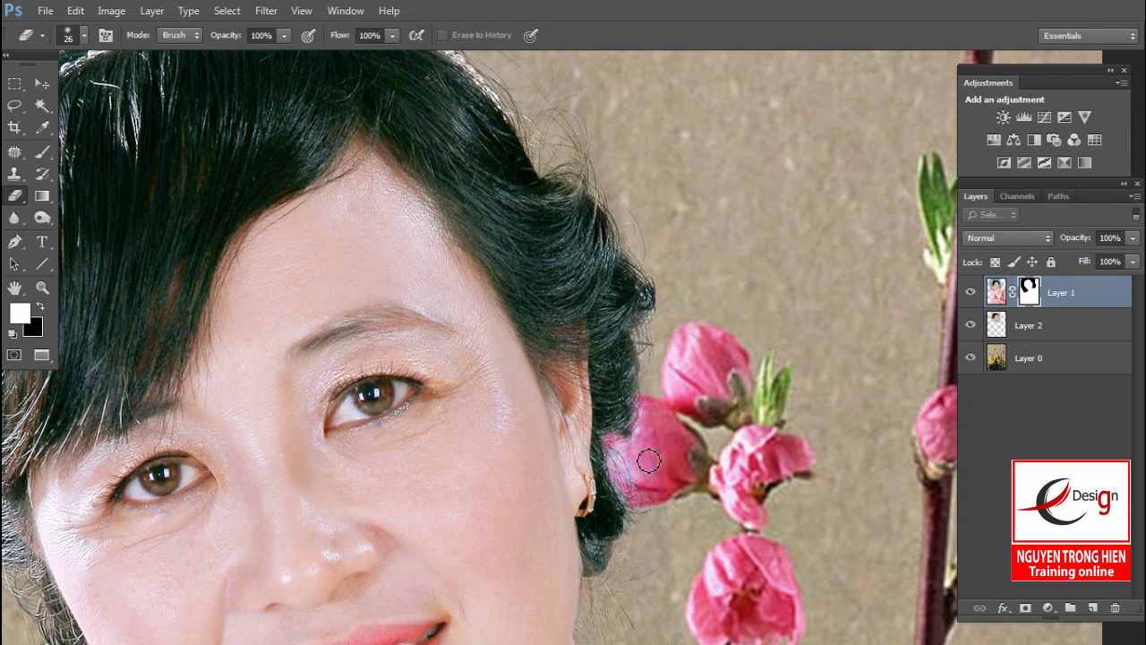
key("x")
left_click_drag(609, 345, 619, 431)
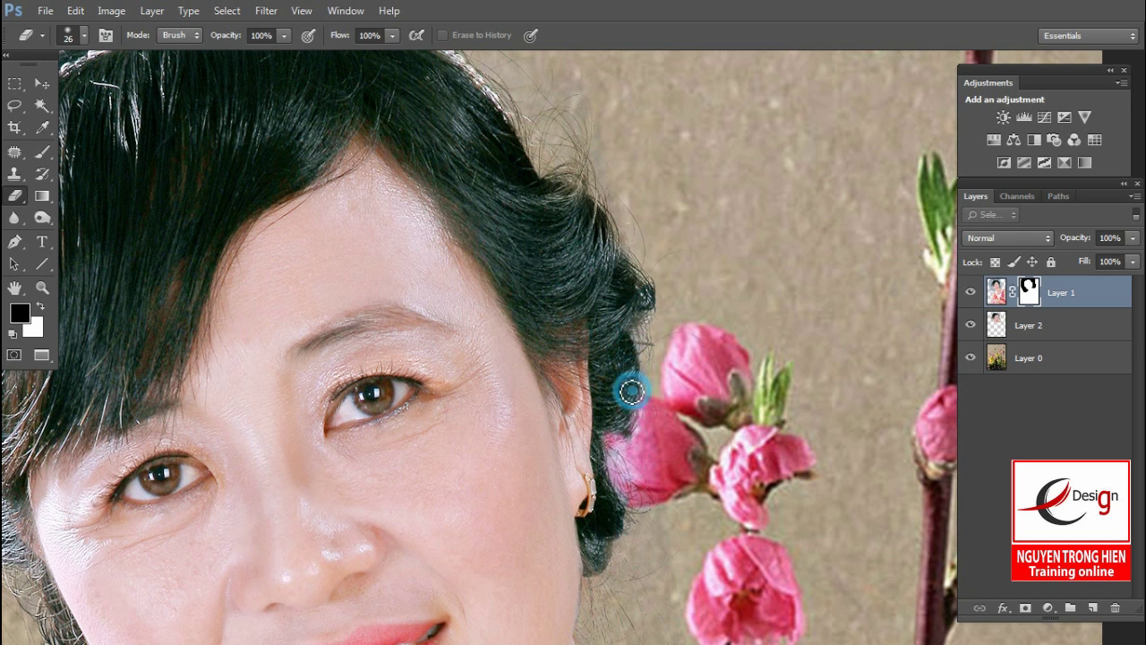
mouse_move(620, 432)
left_mouse_down()
mouse_move(639, 307)
mouse_move(600, 218)
left_mouse_up()
Touch up the hair side, hairline, headband edge and cheek strands, then zoom out
left_click_drag(614, 256, 711, 332)
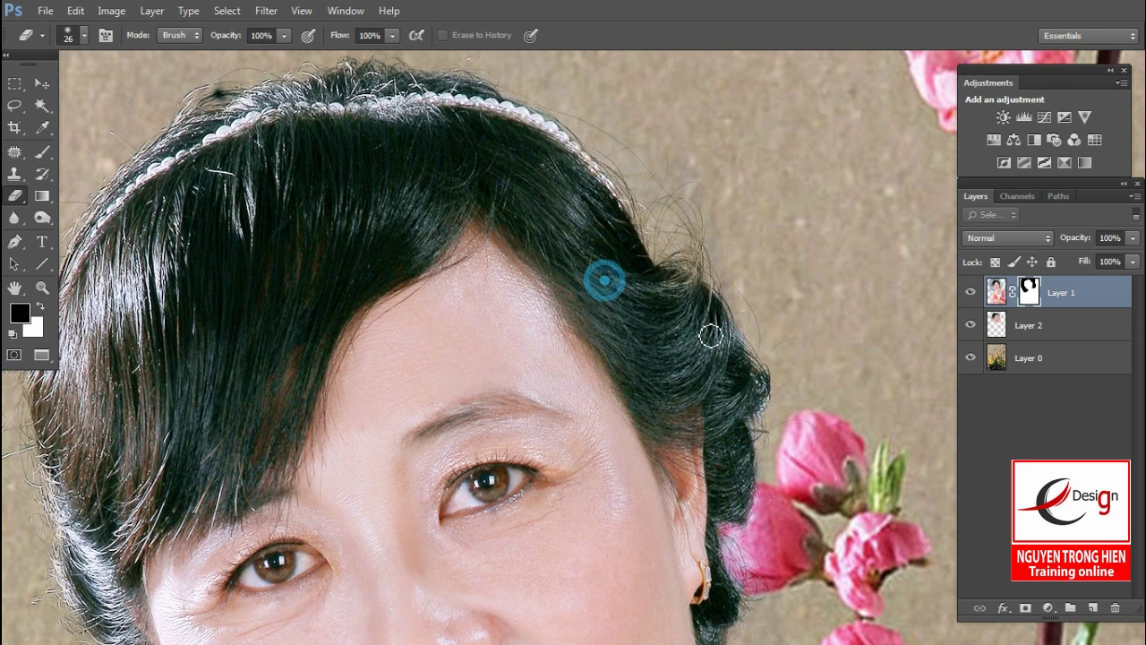
key("x")
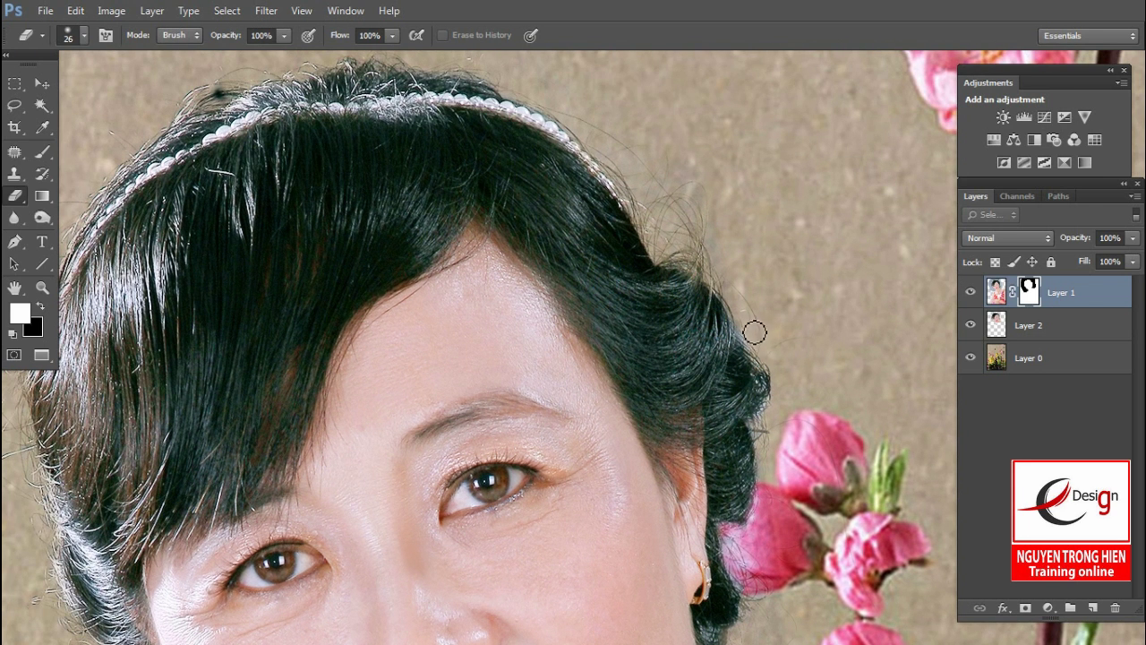
mouse_move(761, 387)
left_mouse_down()
mouse_move(772, 411)
mouse_move(767, 400)
mouse_move(762, 422)
left_mouse_up()
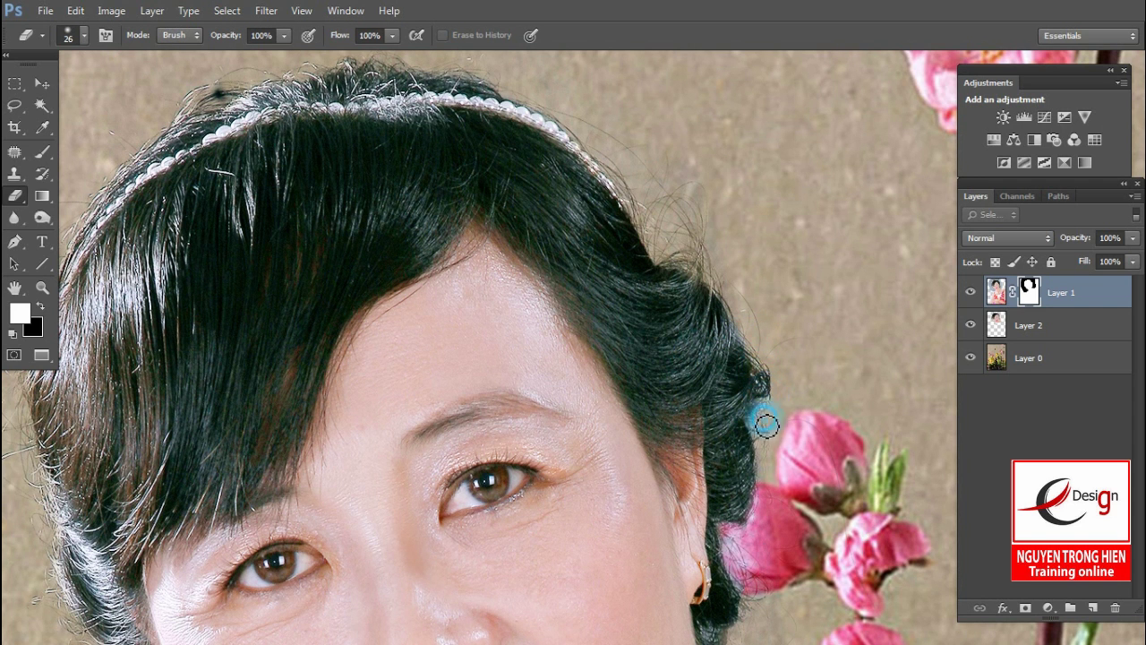
left_click_drag(366, 181, 325, 179)
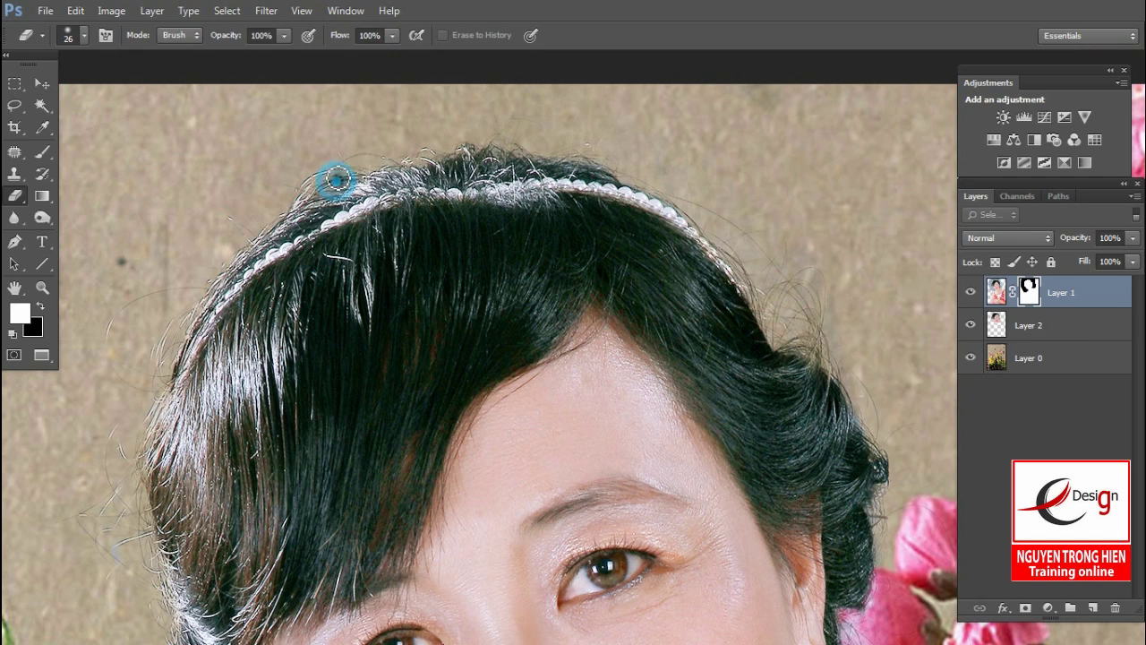
key("x")
left_click_drag(425, 186, 397, 191)
key("x")
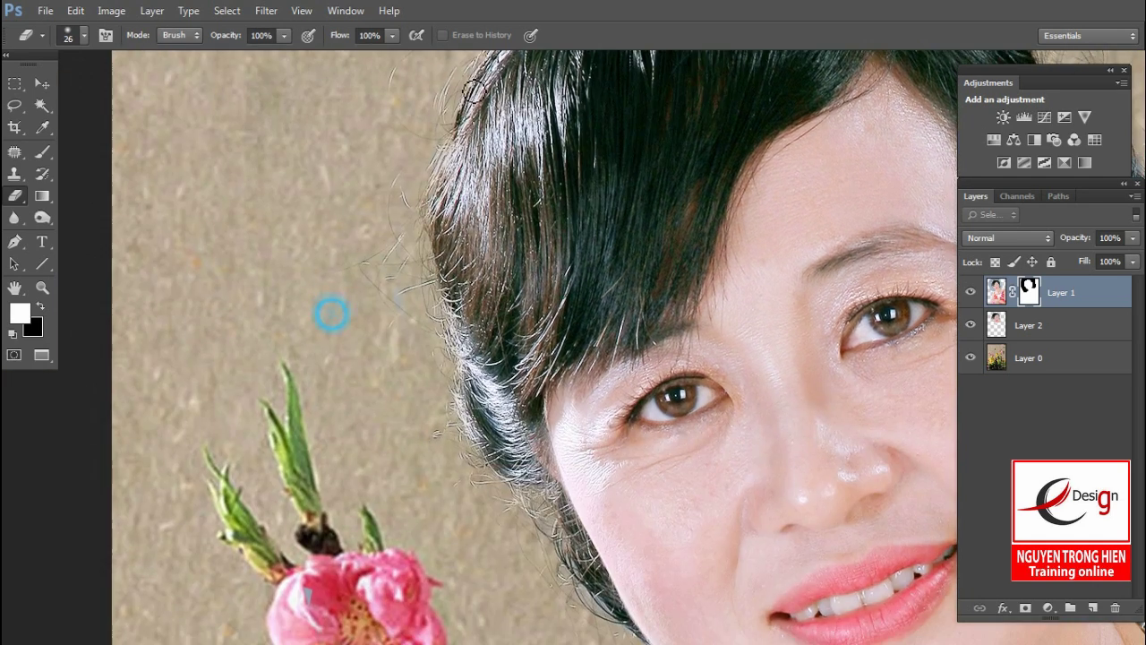
left_click_drag(385, 265, 455, 485)
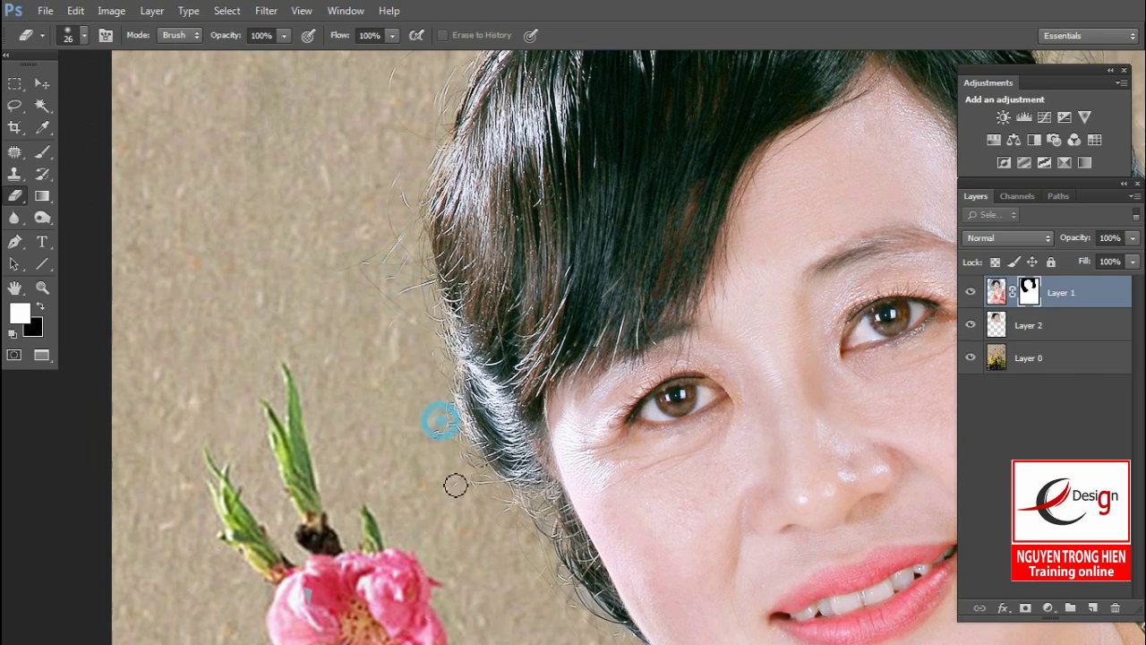
key("ctrl+minus")
key("ctrl+minus")
Zoom in and pen-trace a path around the grey gap between the arm and the chest flower
key("z")
left_click(609, 249)
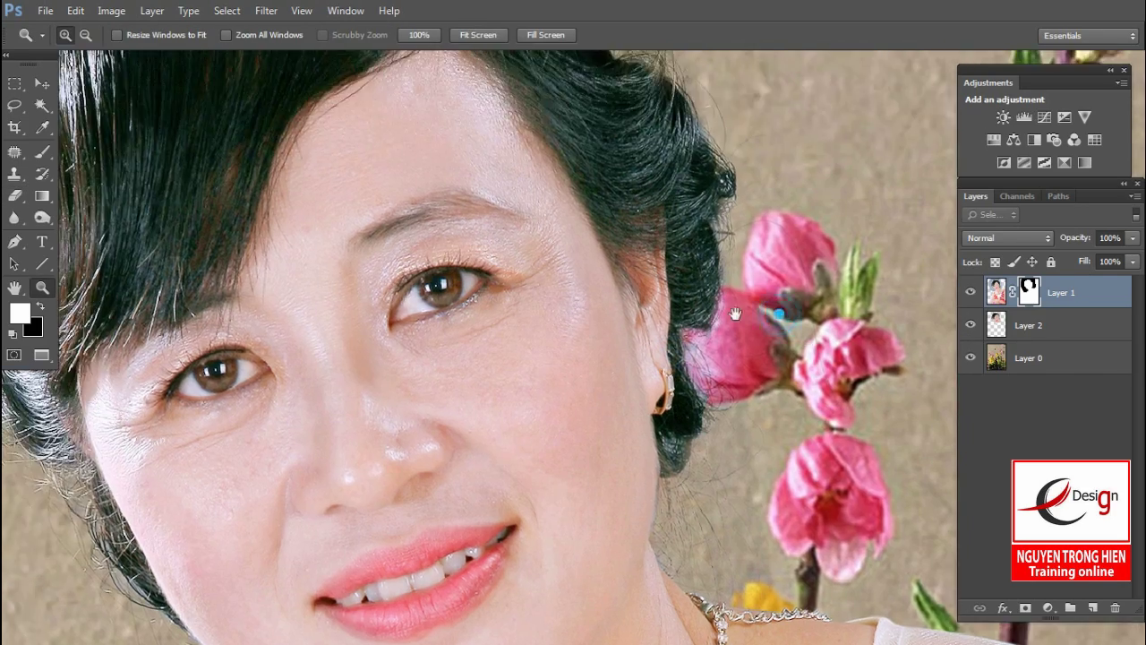
left_click_drag(780, 260, 755, 378)
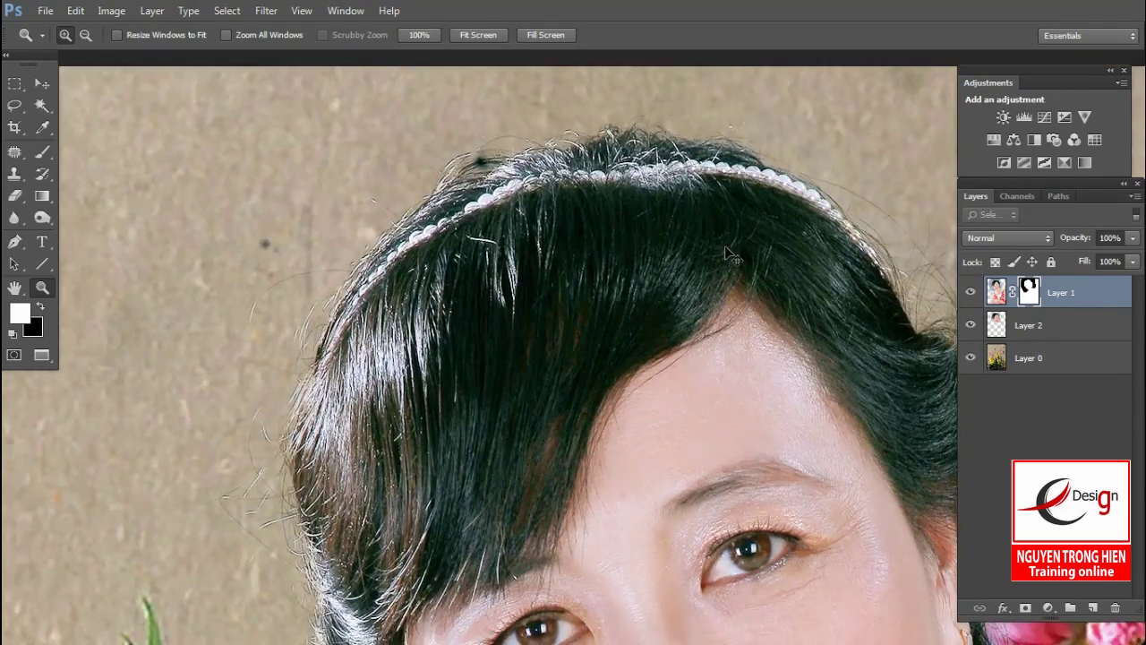
key("ctrl+minus")
key("ctrl+minus")
scroll(538, 340, "down", 3)
scroll(537, 341, "down", 2)
left_click(554, 355)
left_click(634, 404)
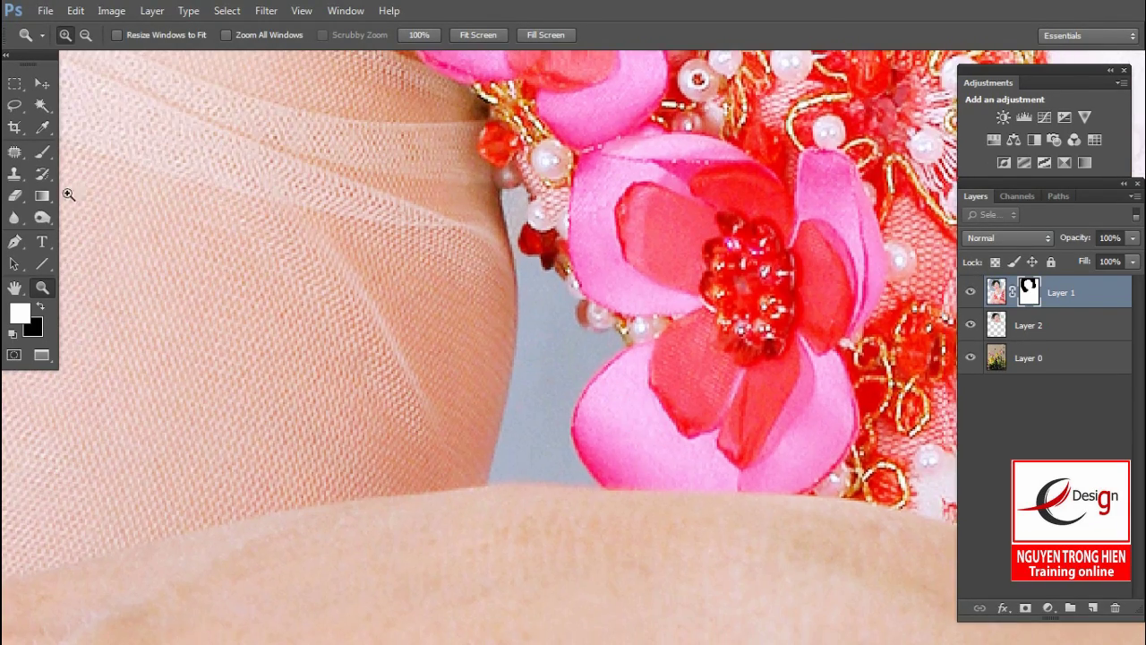
left_click(114, 236)
left_click_drag(485, 482, 489, 464)
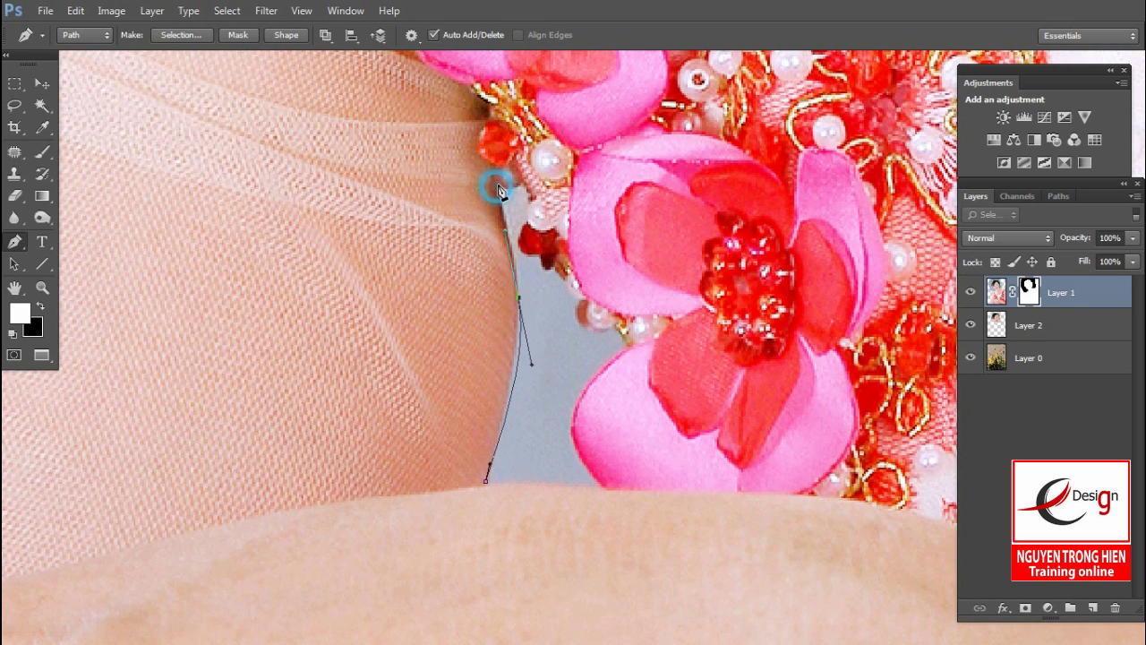
left_click(529, 219)
left_click_drag(540, 261, 549, 277)
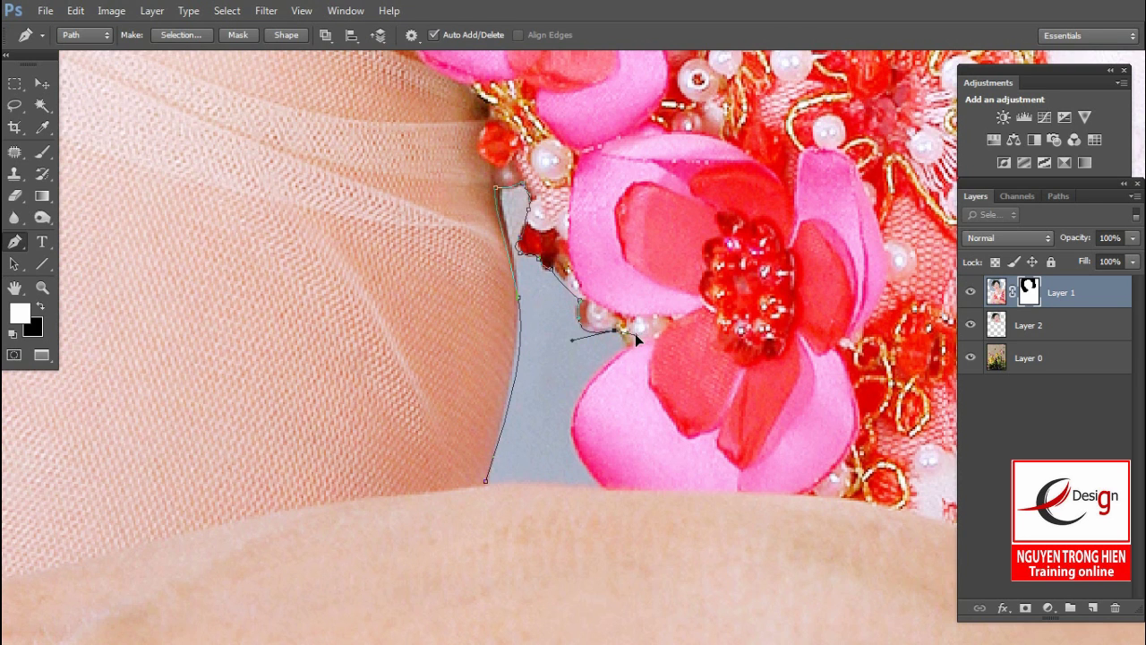
left_click_drag(607, 489, 698, 547)
Turn the path into a selection, feather it 0.5 px, delete the grey and deselect
key("ctrl+Return")
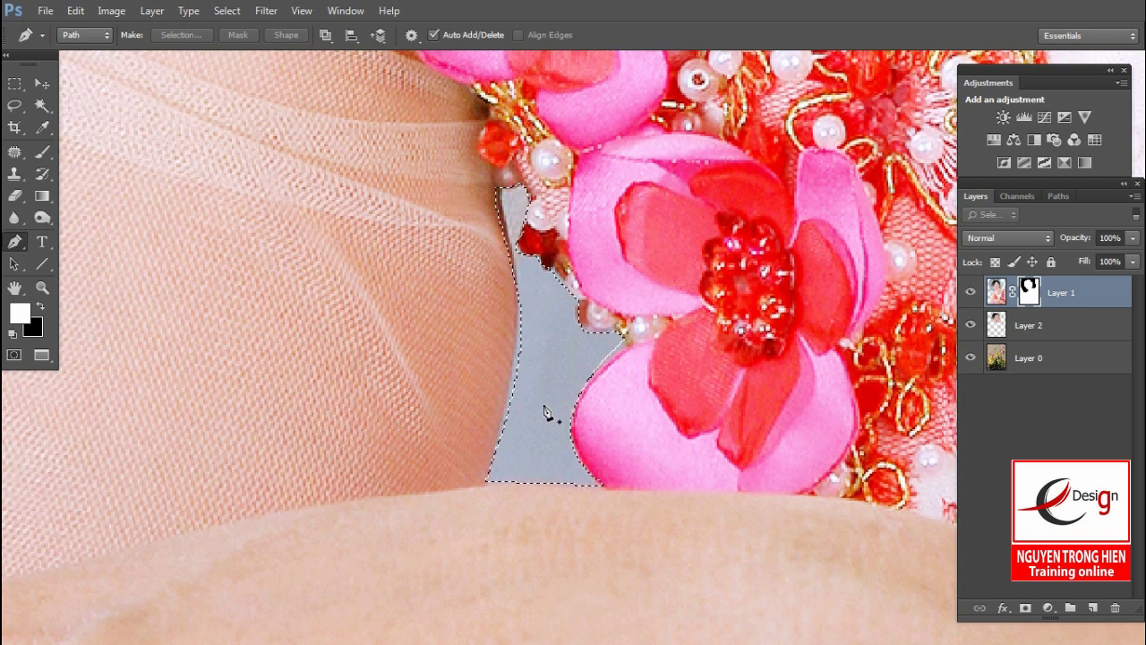
key("shift+F6")
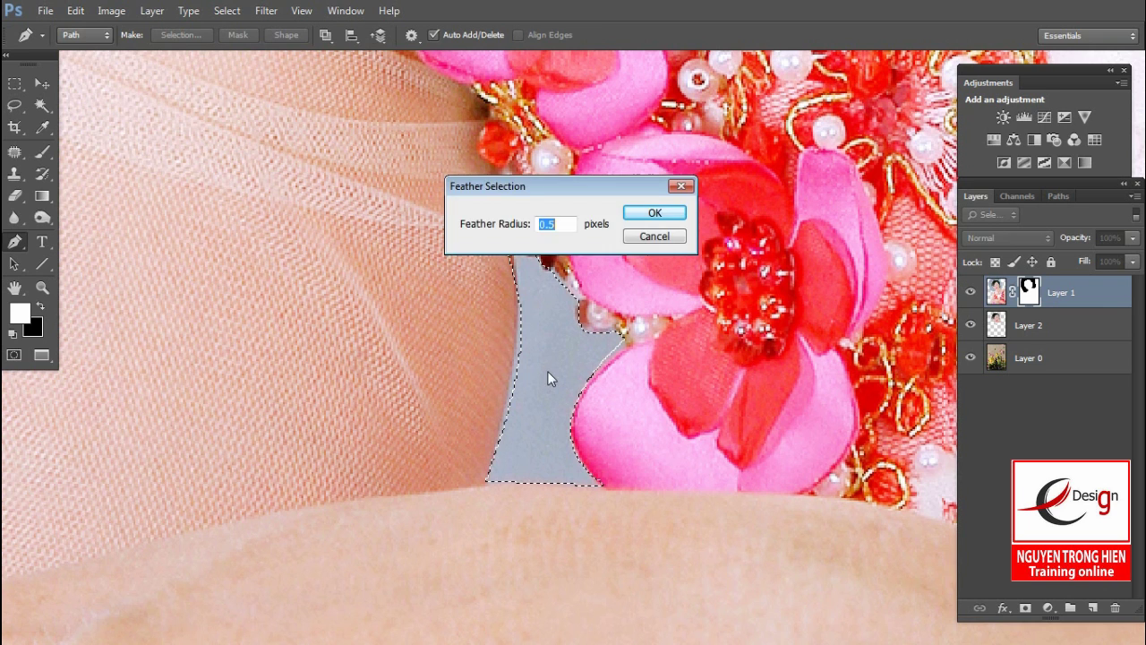
key("Return")
key("Delete")
key("ctrl+d")
Outline the remaining grey sliver along the arm and make it a feathered selection
left_click_drag(517, 284, 519, 306)
left_click_drag(484, 504, 473, 520)
left_click(548, 386)
left_click(537, 282)
key("ctrl+Return")
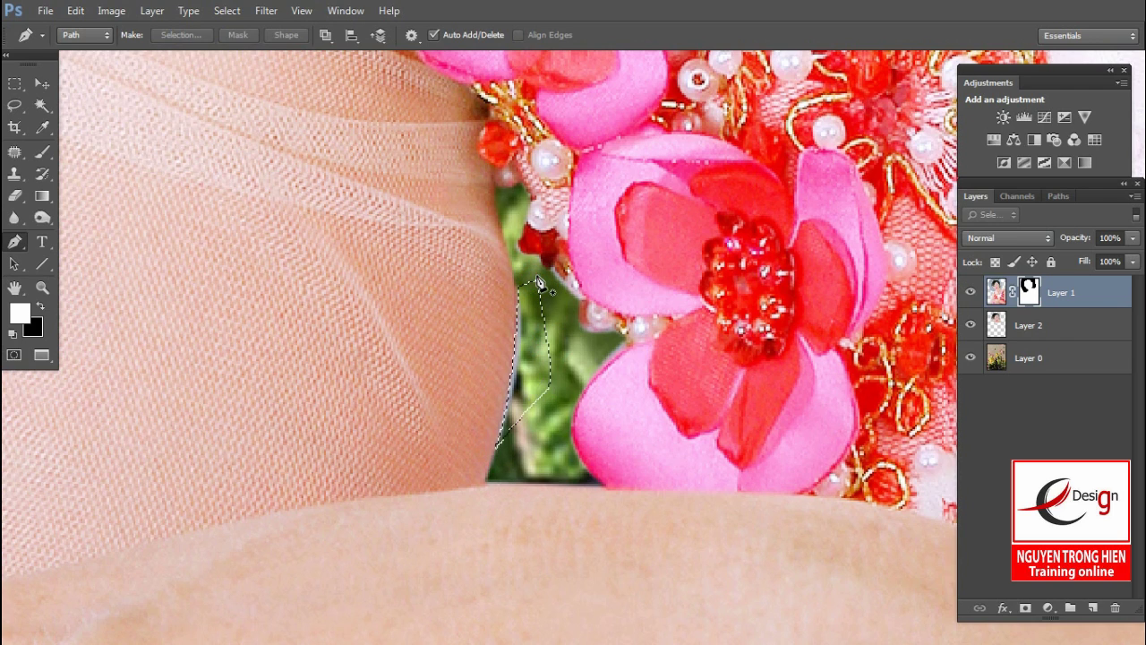
key("shift+F6")
key("Return")
key("ctrl+minus")
key("ctrl+minus")
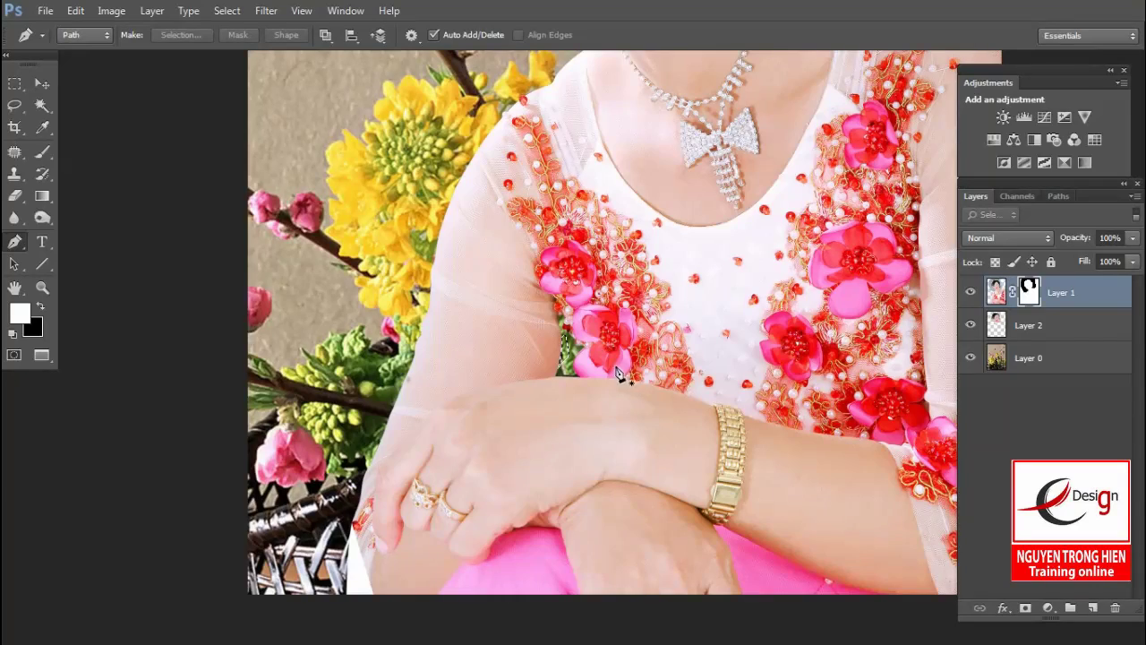
Zoom in on the face, target Layer 1's image and lock its transparent pixels
key("ctrl+0")
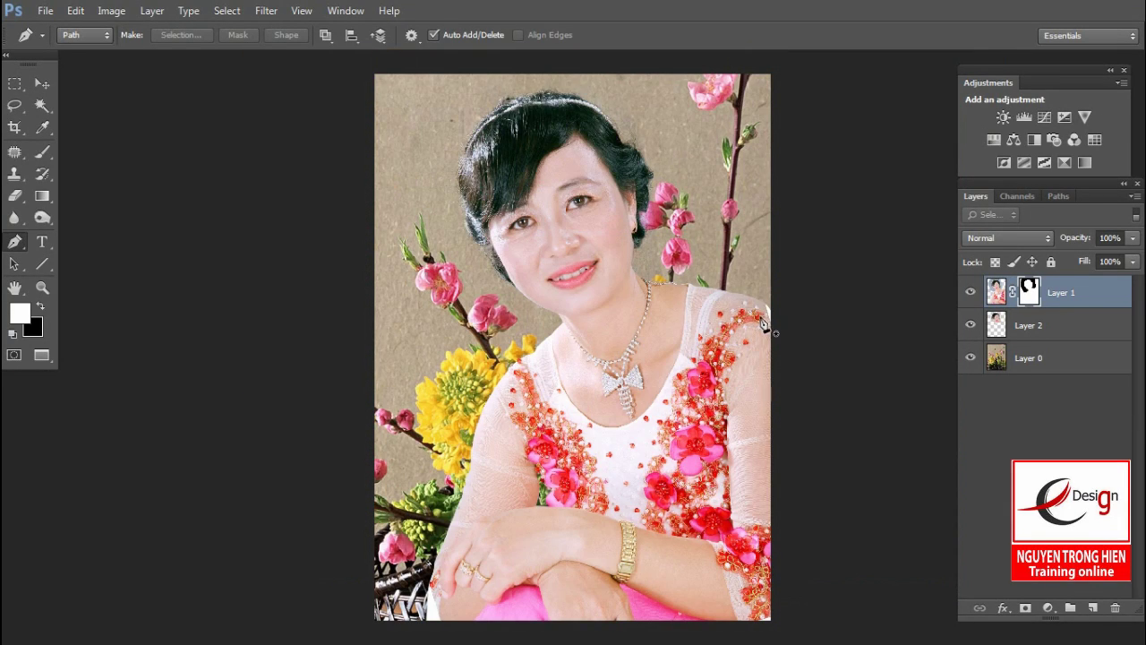
key("z")
left_click_drag(446, 174, 605, 295)
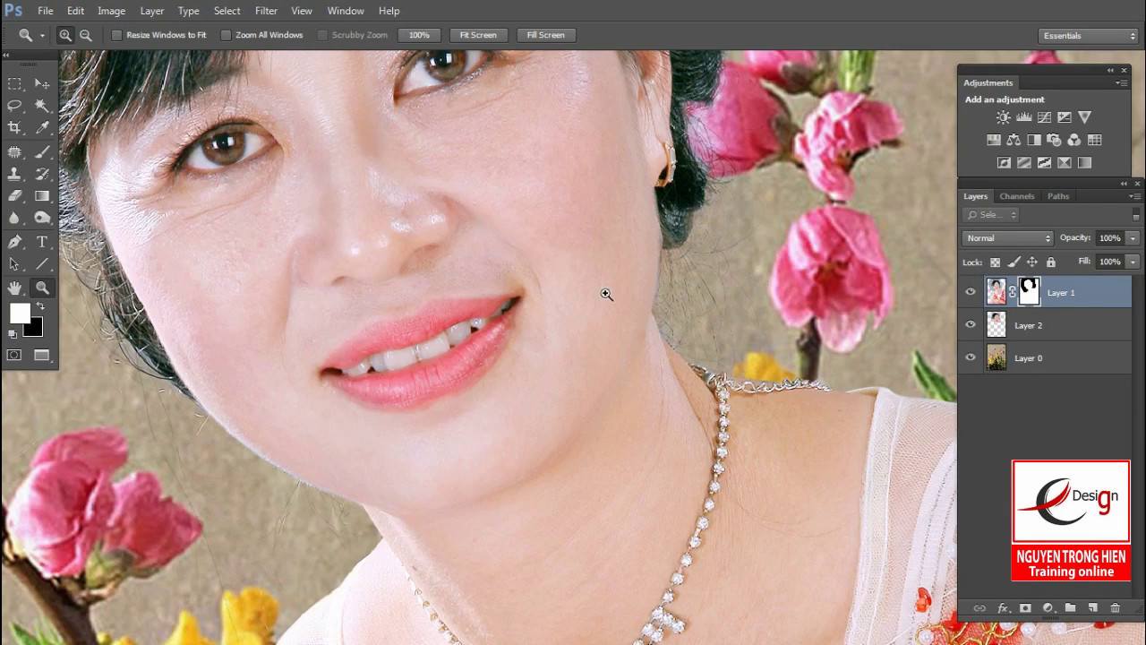
left_click(583, 312)
left_click_drag(806, 405, 856, 424)
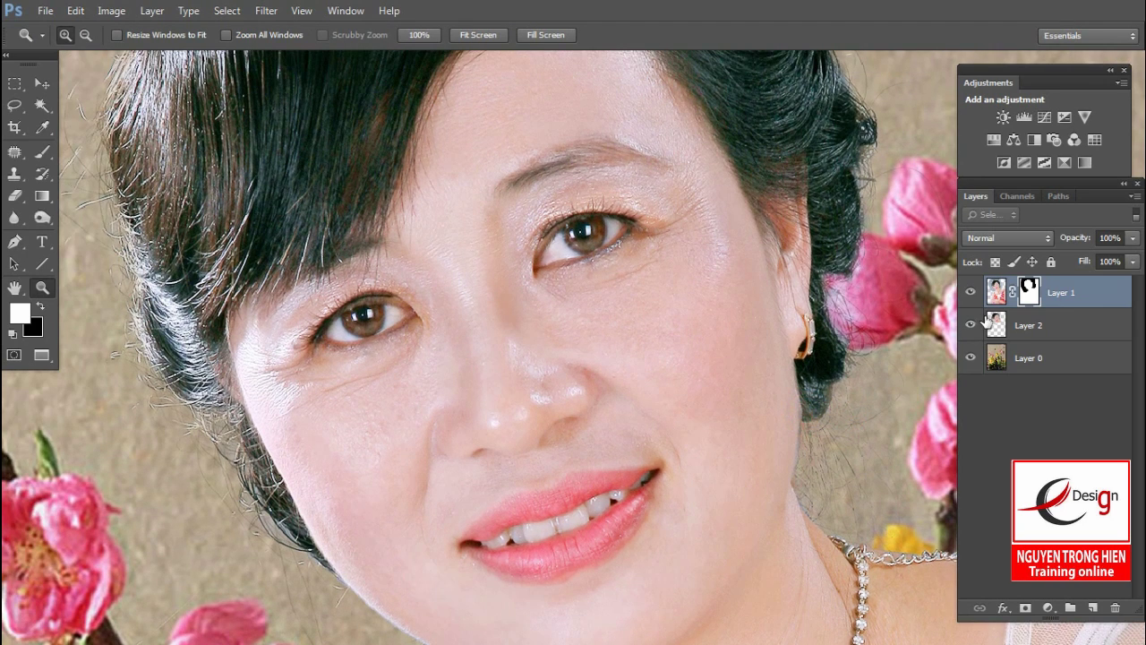
left_click(997, 293)
left_click(995, 261)
left_click_drag(423, 603, 498, 402)
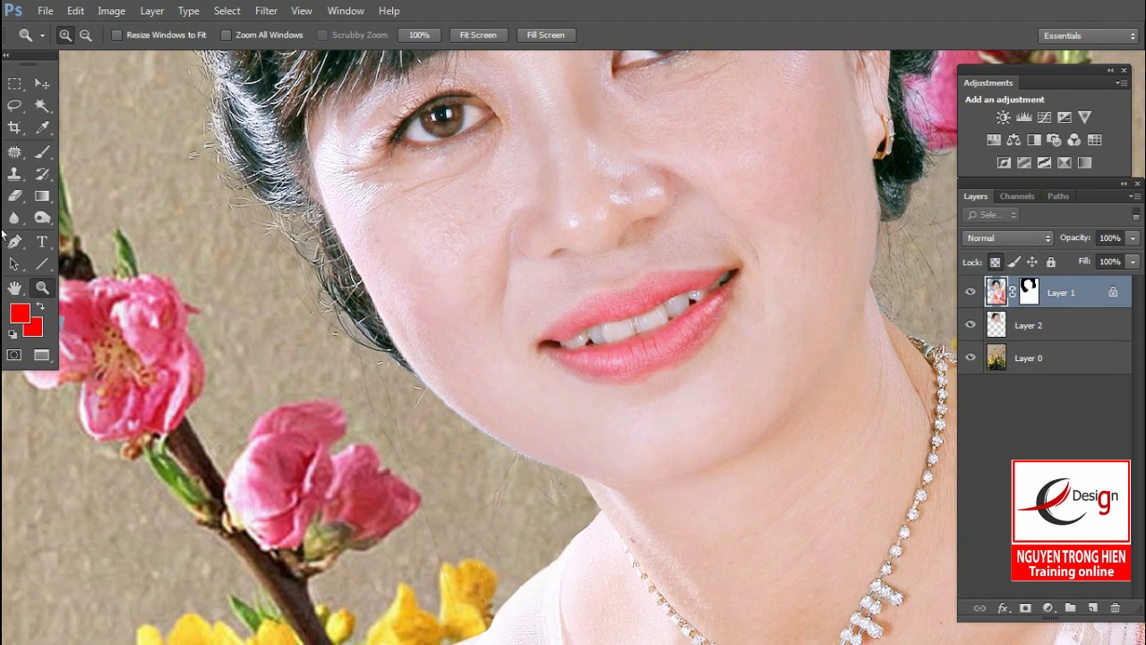
Set the Brush tool to Color blend mode, adjust its size, and sample light skin tones
left_click(42, 152)
left_click(102, 152)
left_click(213, 36)
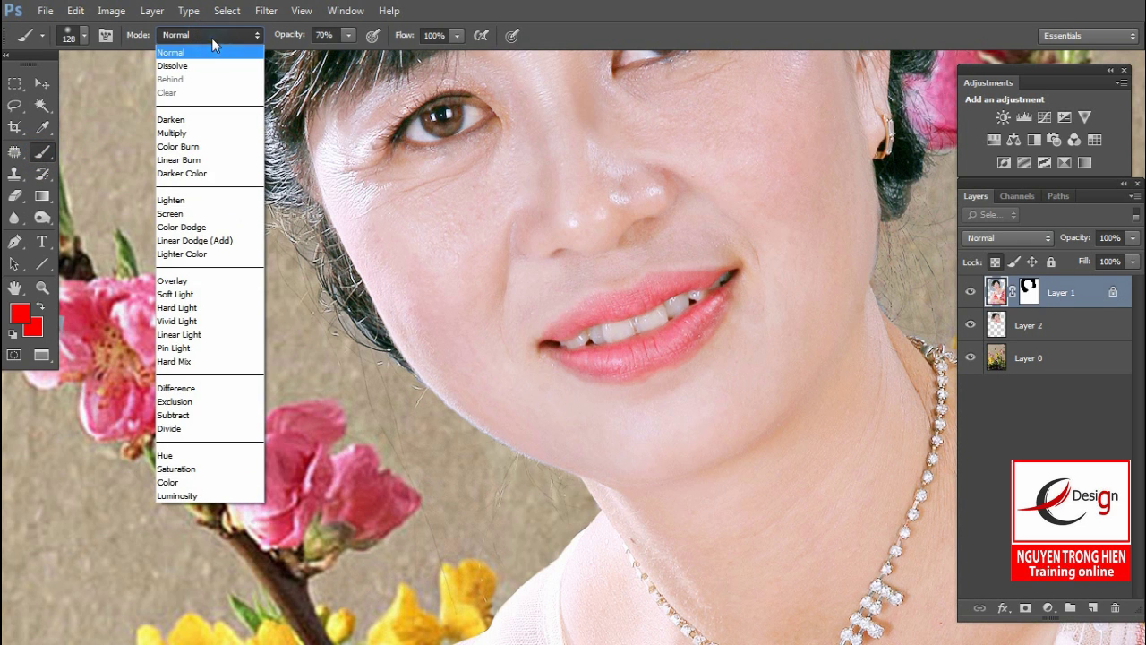
left_click(191, 475)
right_click(873, 285)
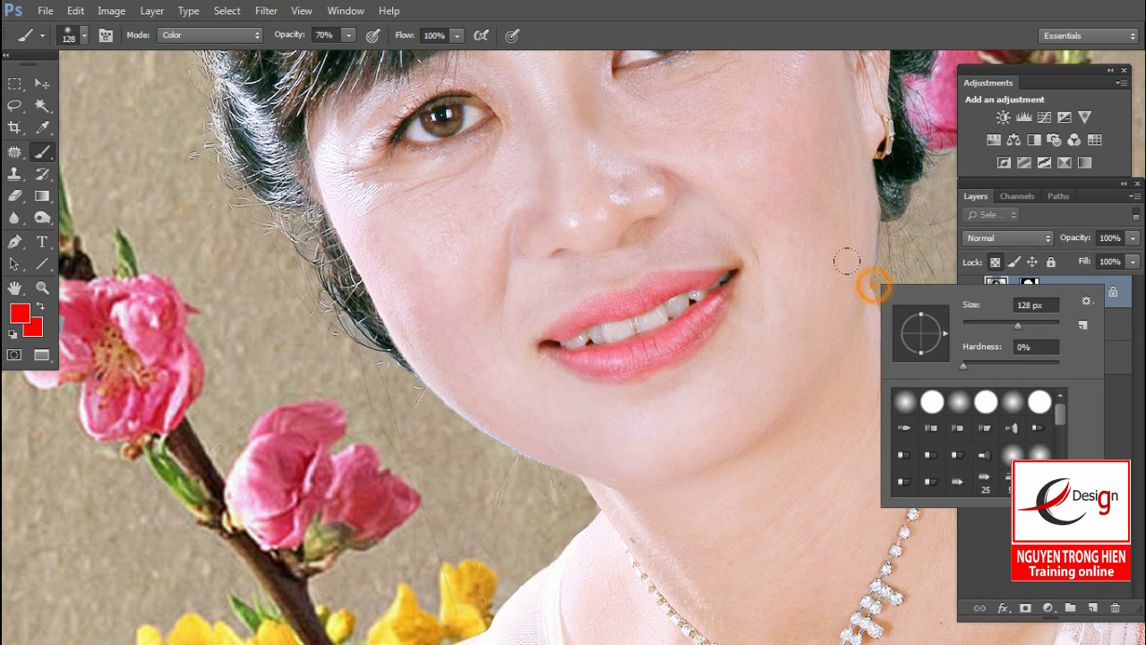
left_click(852, 233)
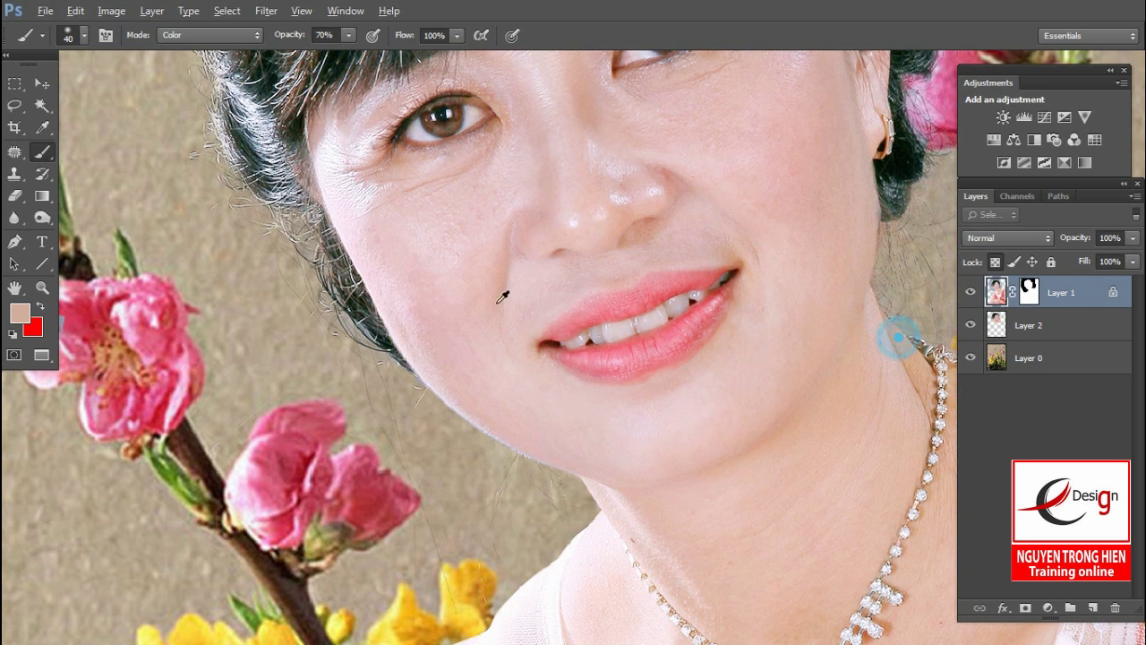
left_click_drag(417, 339, 588, 471)
scroll(651, 251, "down", 5)
left_click(653, 225, "alt")
left_click(653, 143, "alt")
Repaint the fringe along the shoulder edge using sampled background, fabric and skin colours
left_click_drag(555, 284, 308, 388)
left_click(548, 244, "alt")
left_click_drag(422, 218, 469, 218)
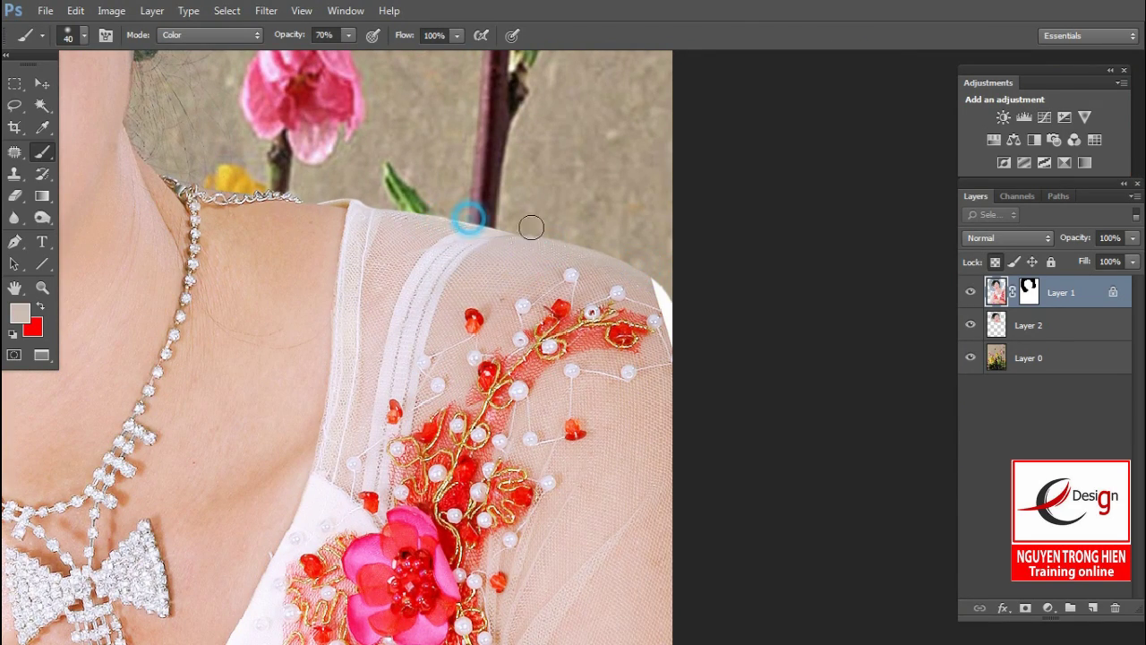
left_click(350, 209, "alt")
mouse_move(294, 197)
left_mouse_down()
mouse_move(314, 198)
mouse_move(242, 186)
mouse_move(564, 292)
left_mouse_up()
left_click(529, 149, "alt")
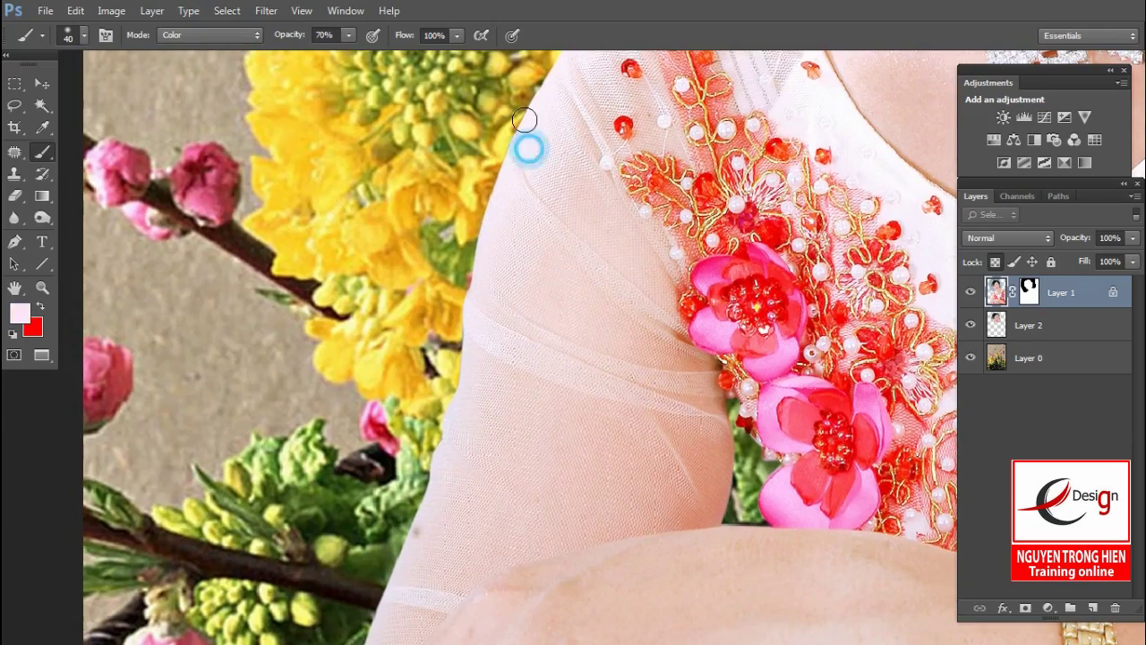
Tint the fringe along the arm edge, then select Layer 2 together with Layer 1
left_click_drag(475, 225, 555, 120)
left_click(571, 110)
left_click(541, 221)
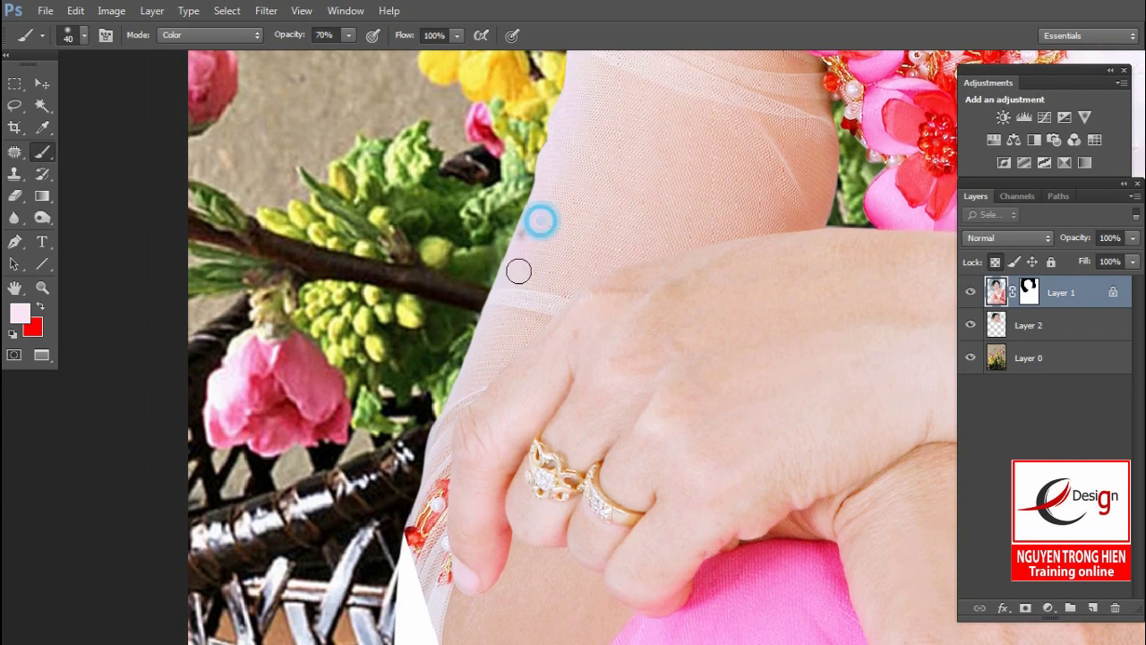
scroll(502, 332, "down", 5)
left_click_drag(463, 318, 451, 413)
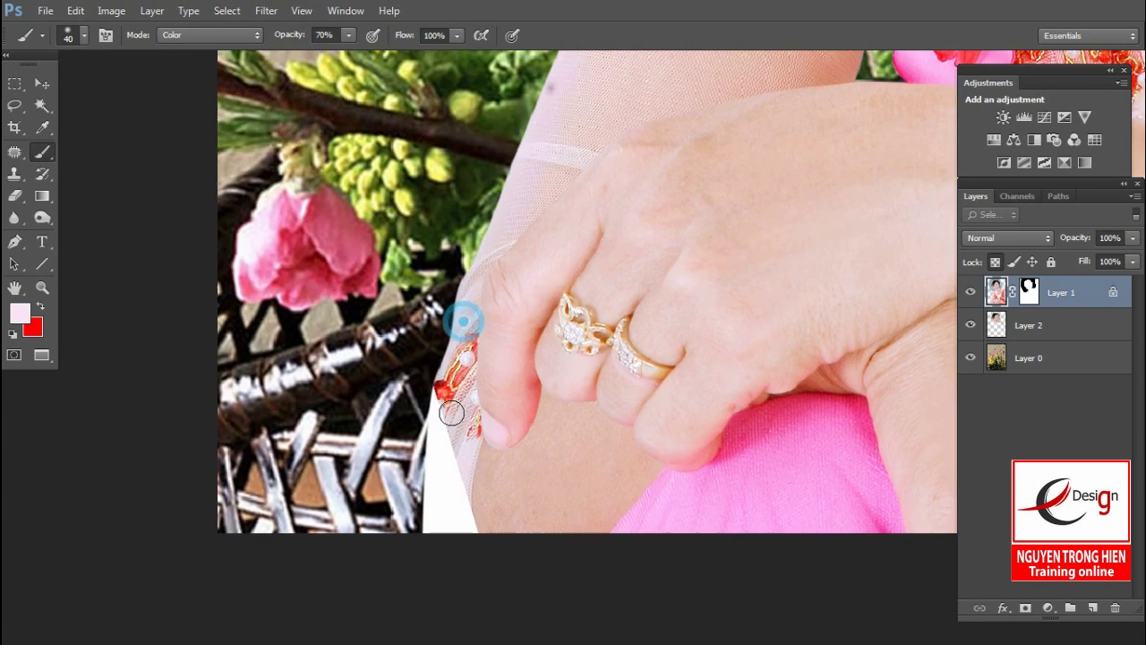
key("ctrl+0")
scroll(574, 339, "down", 2)
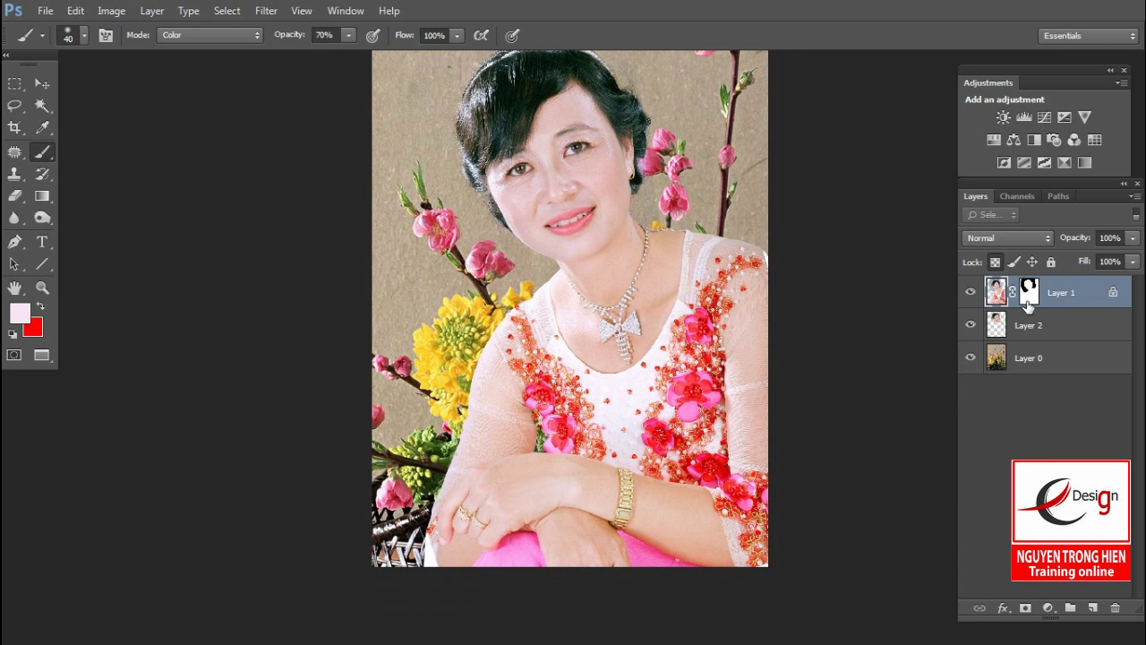
left_click(1021, 327, "ctrl")
scroll(702, 371, "down", 2)
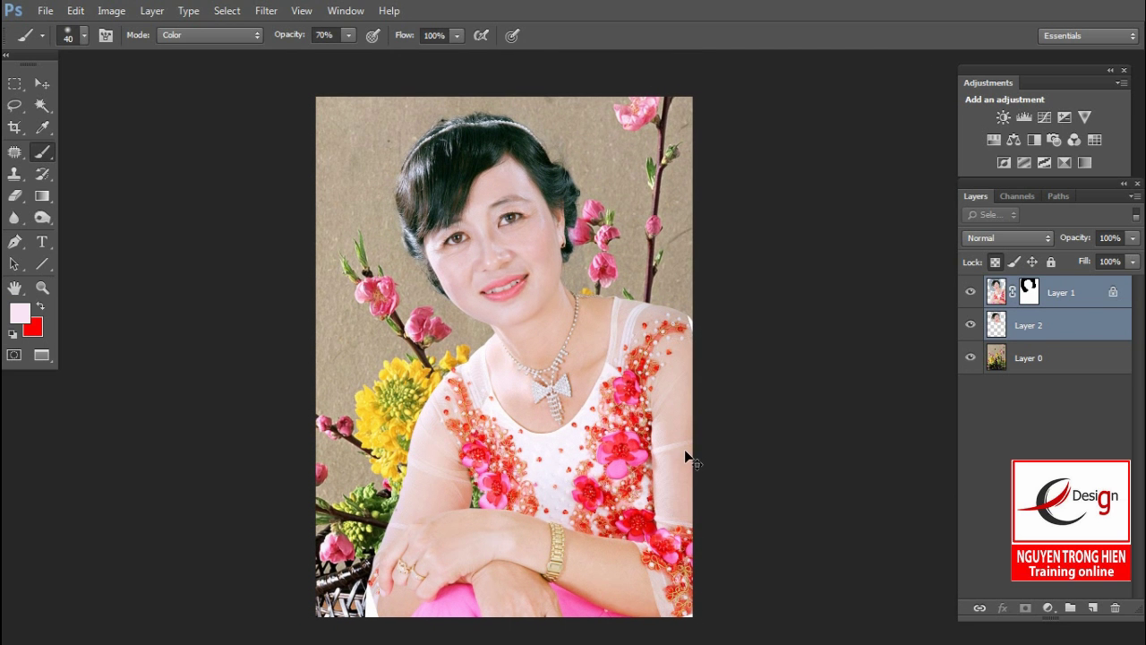
Free Transform the selected portrait layers, scaling them up proportionally to about 106%
left_click(76, 11)
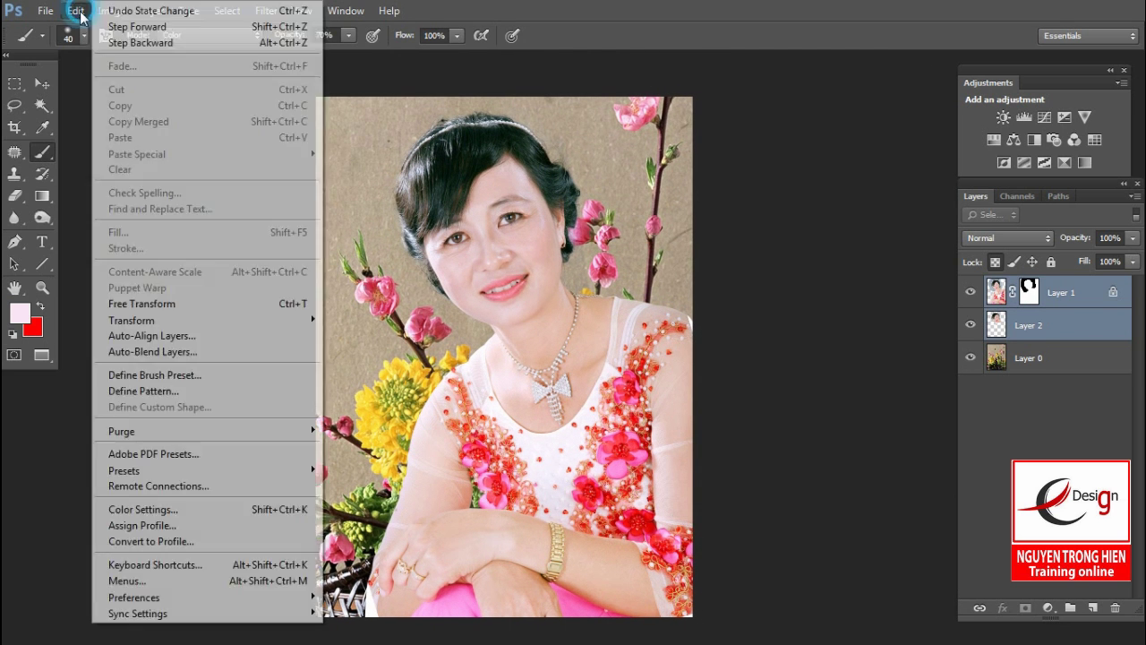
left_click(287, 288)
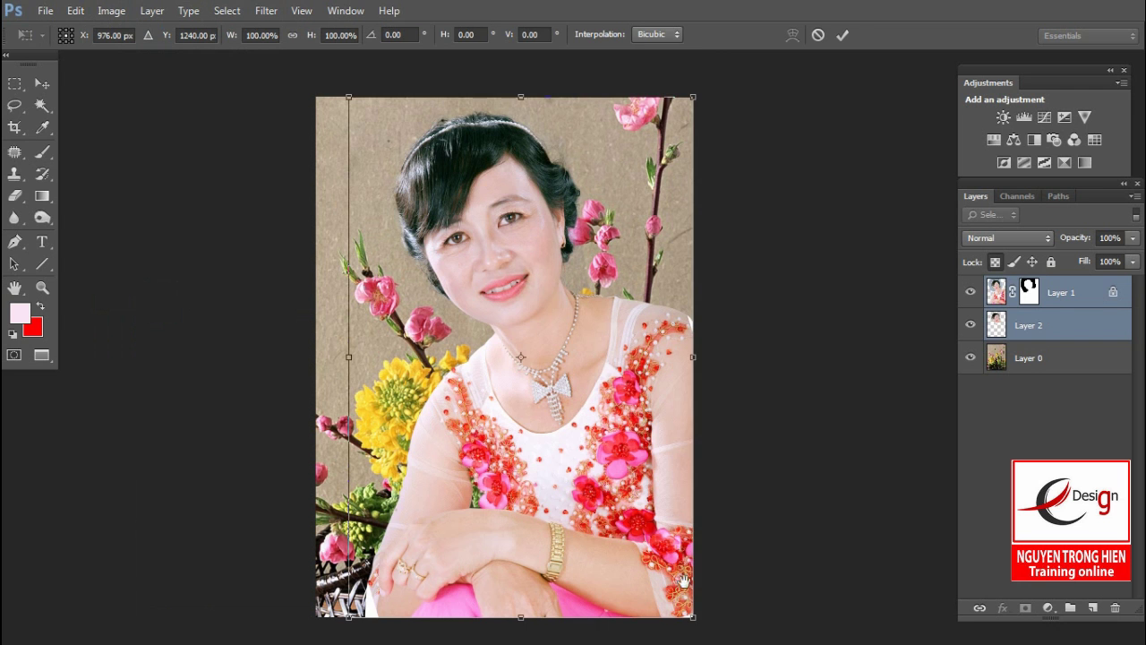
scroll(683, 580, "down", 2)
left_click_drag(649, 551, 678, 575)
left_click_drag(604, 376, 609, 453)
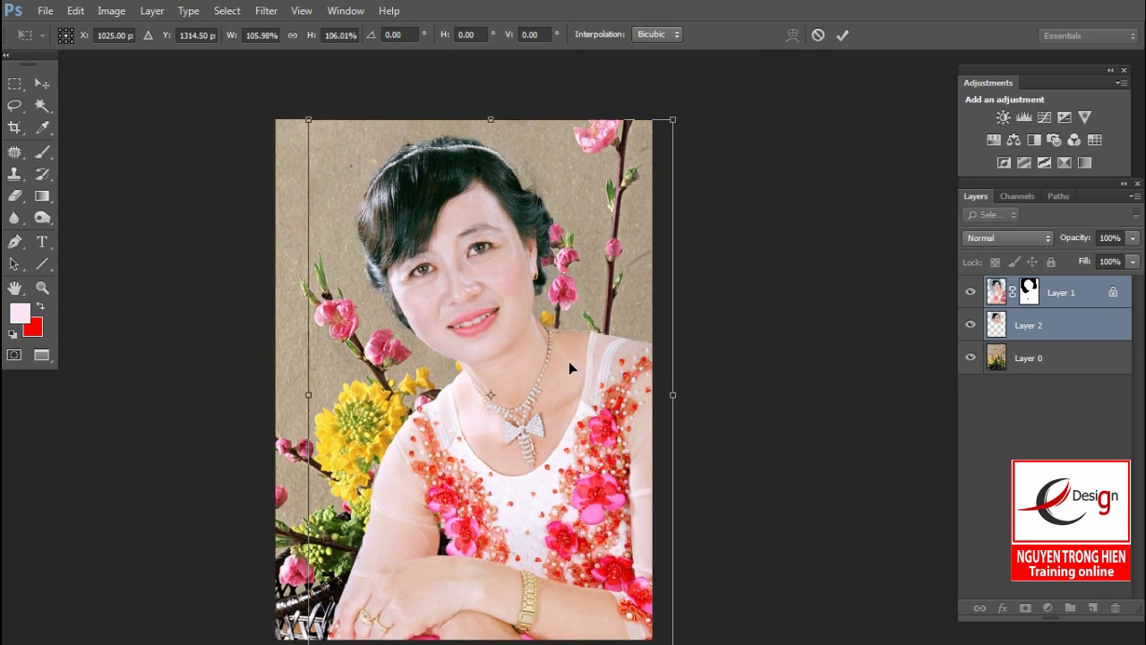
key("b")
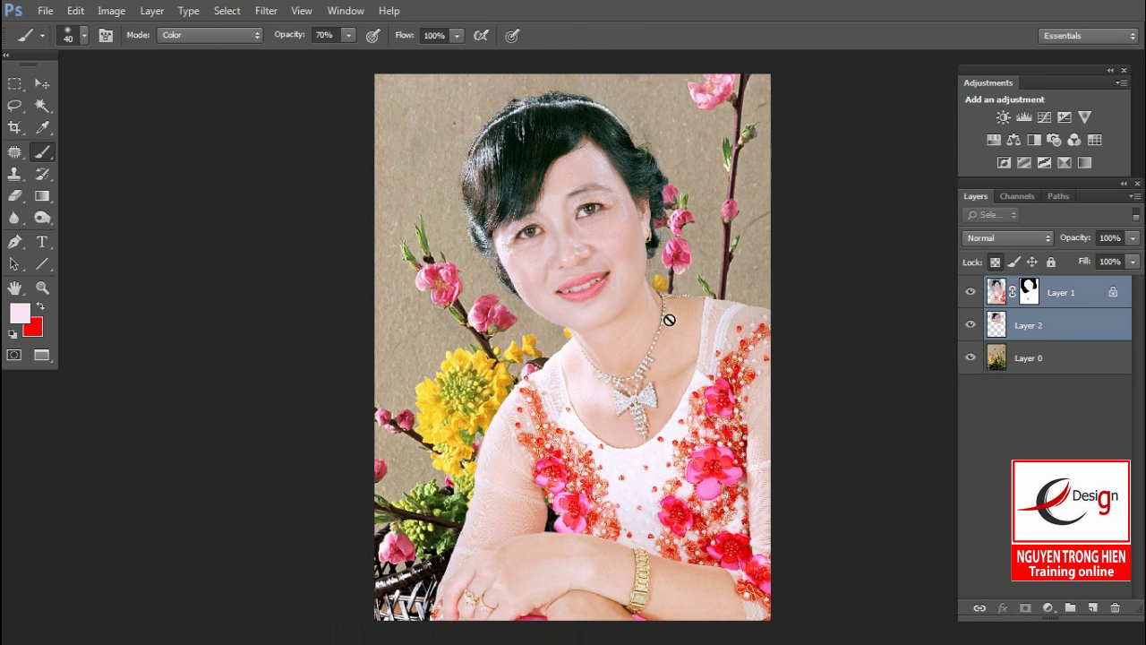
Zoom in to inspect the face, cheek and nose closely
key("z")
left_click(476, 200)
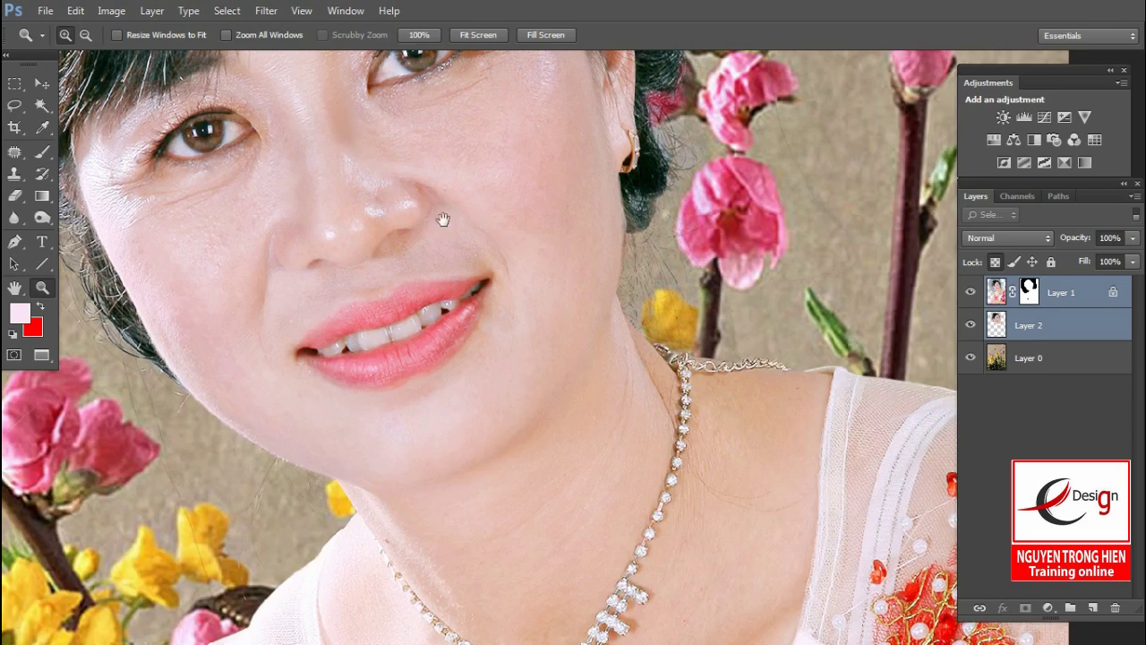
left_click_drag(442, 222, 532, 436)
left_click(605, 291)
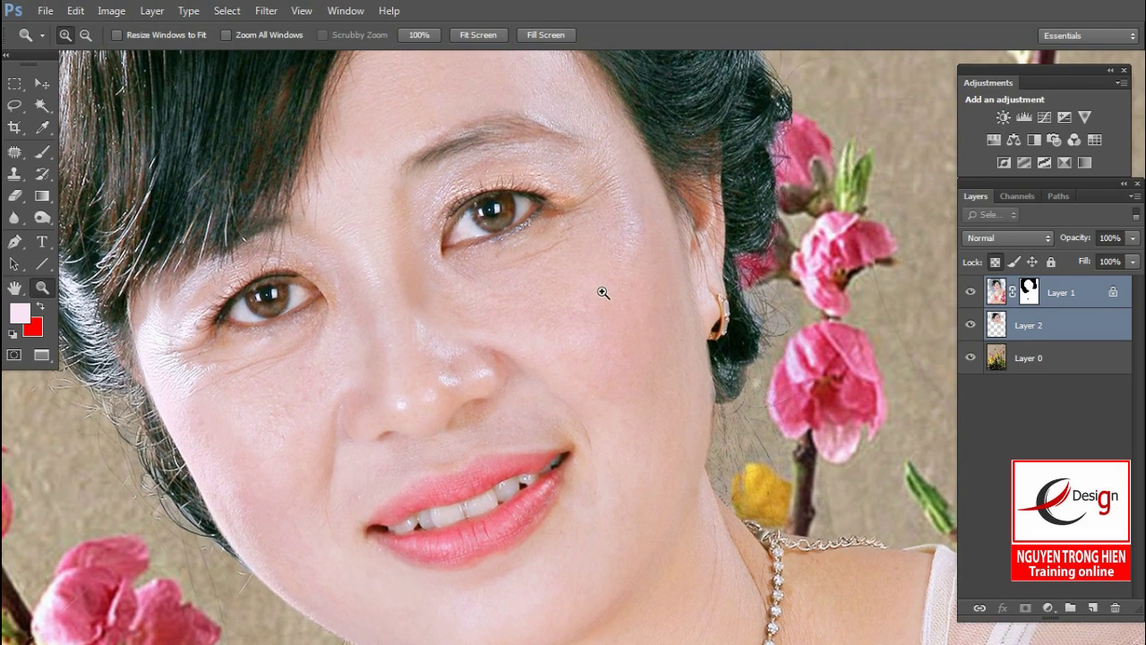
key("ctrl+plus")
key("ctrl+minus")
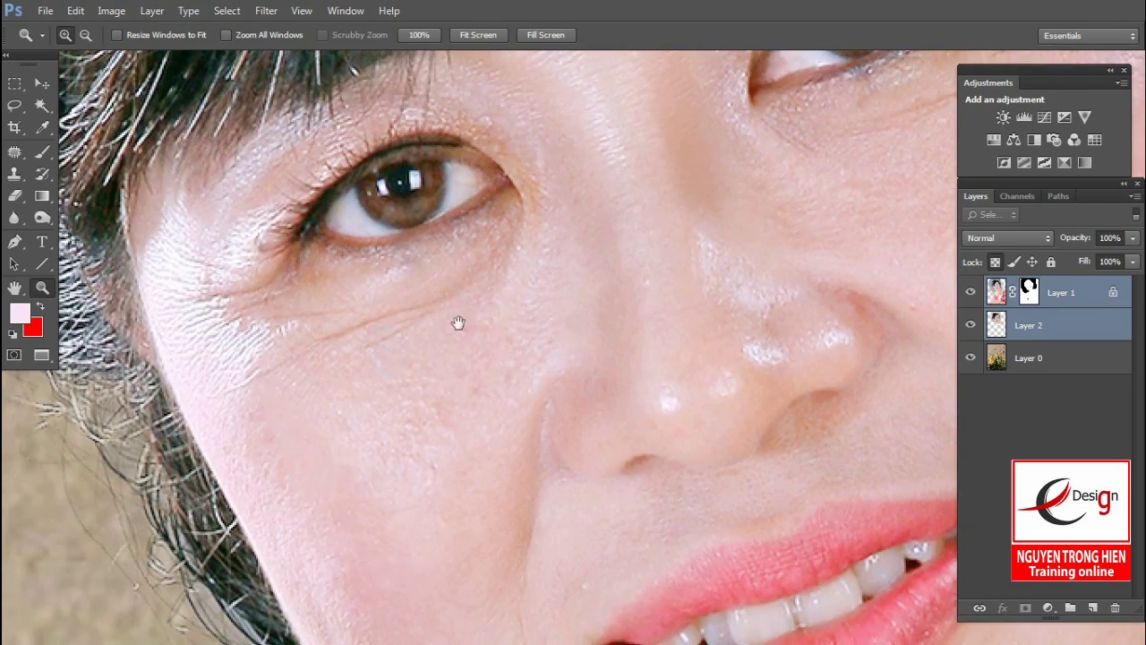
scroll(456, 323, "down", 3)
Select Layer 1 and Layer 2 and merge them into a single Layer 1
left_click(998, 298)
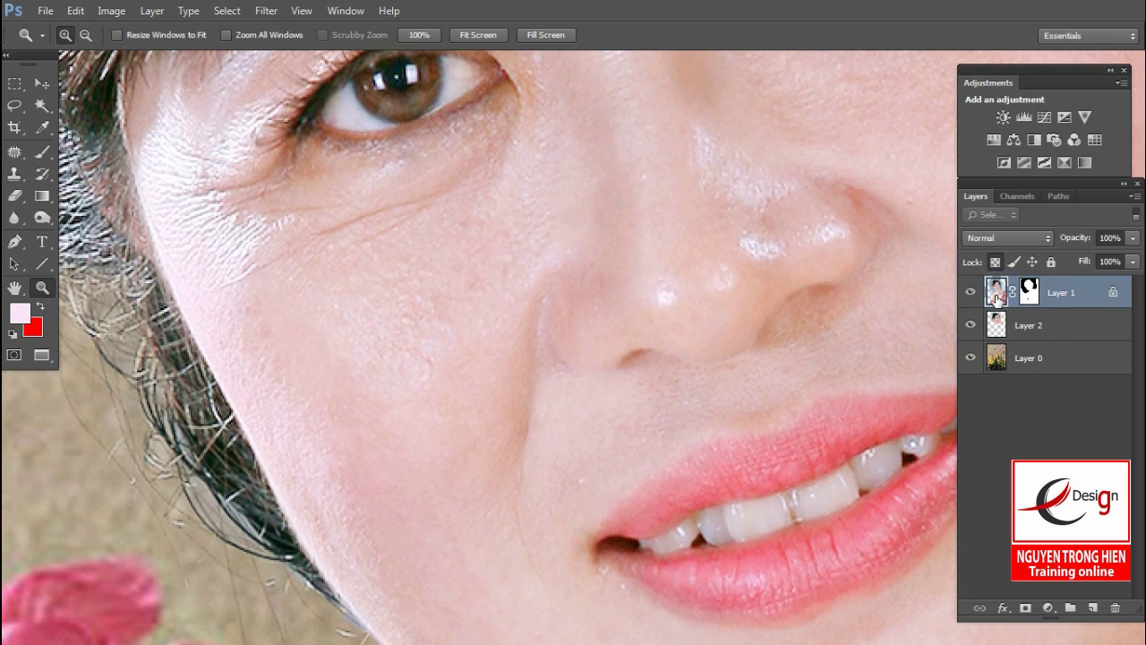
left_click(1051, 327, "ctrl")
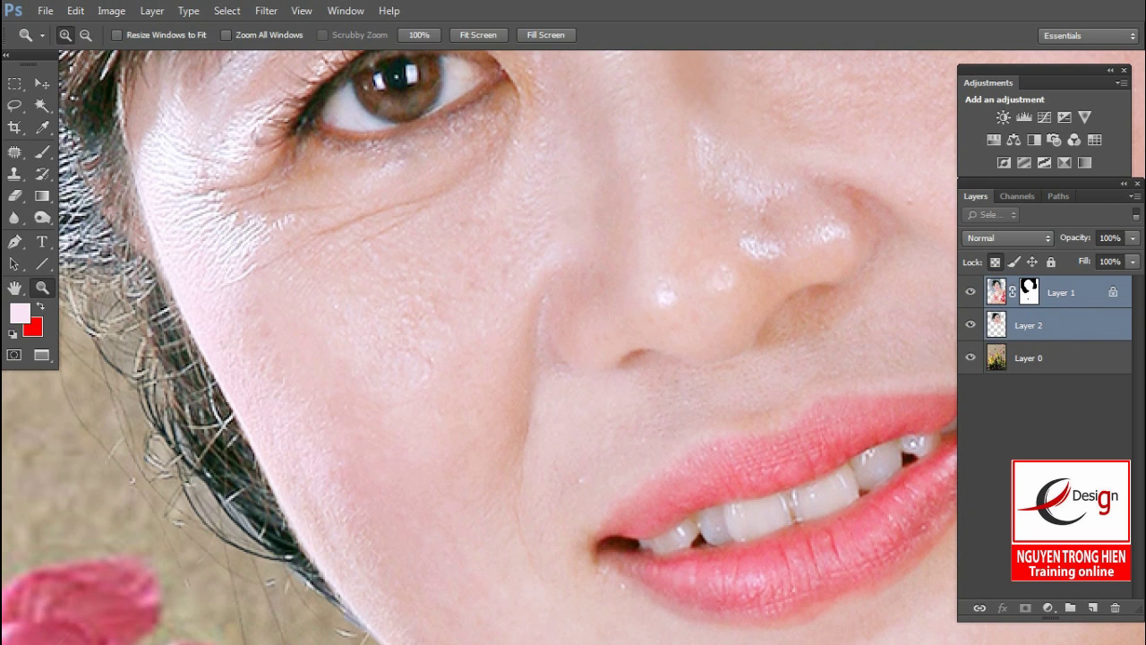
right_click(1081, 308)
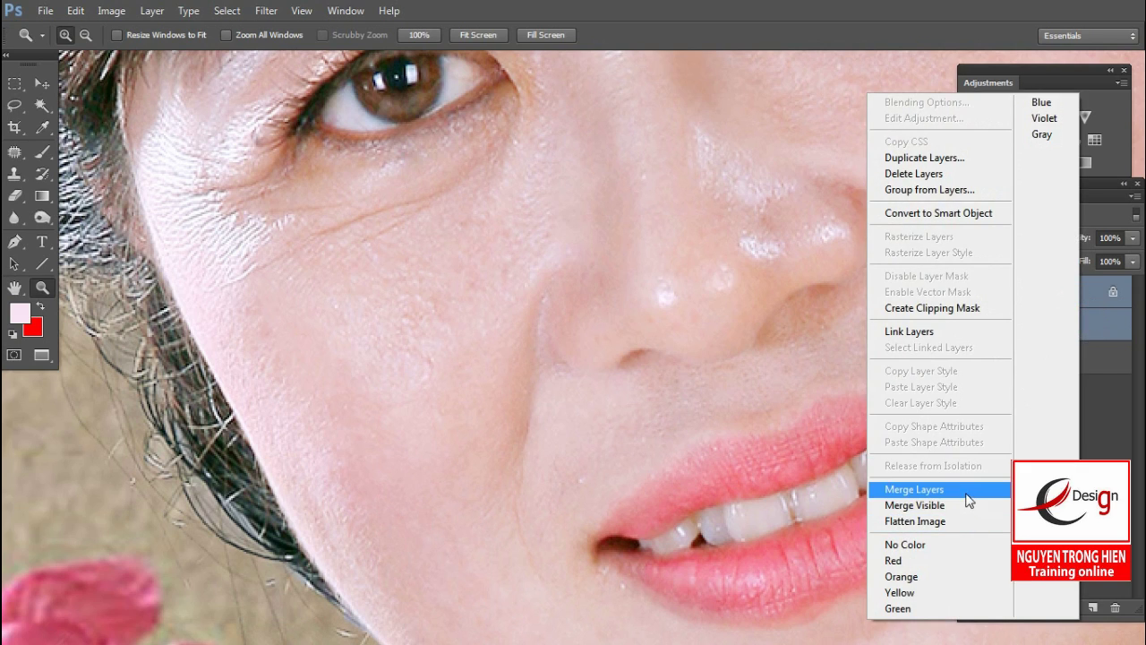
left_click(967, 498)
key("ctrl+minus")
key("ctrl+minus")
key("ctrl+minus")
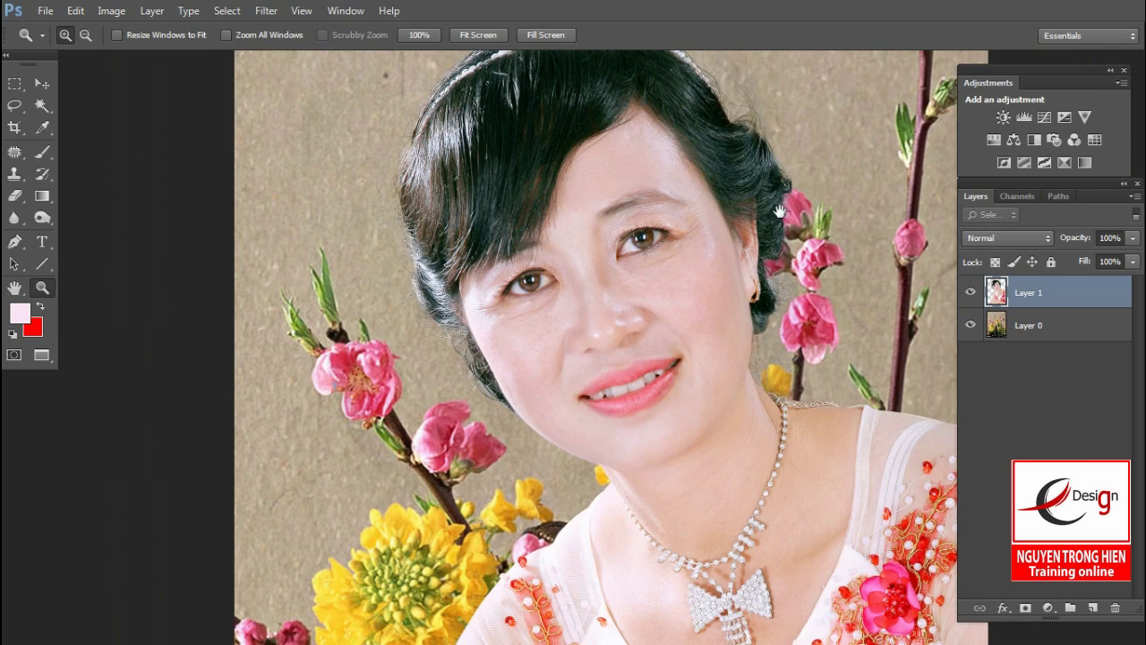
left_click_drag(780, 212, 773, 238)
left_click(512, 361)
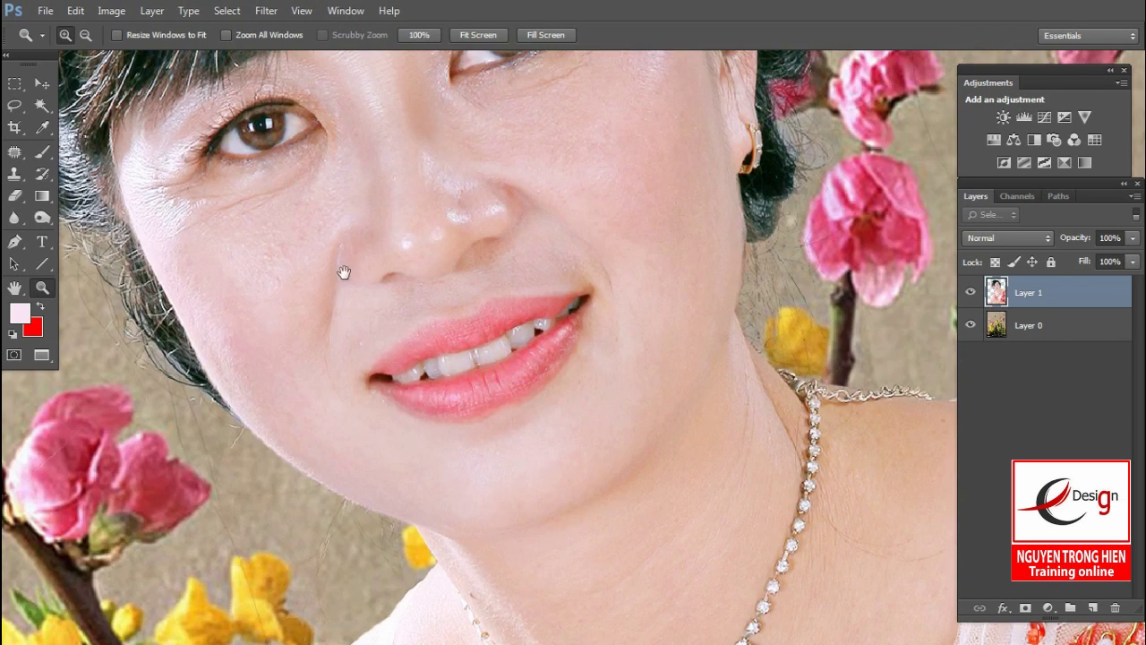
left_click_drag(343, 272, 495, 365)
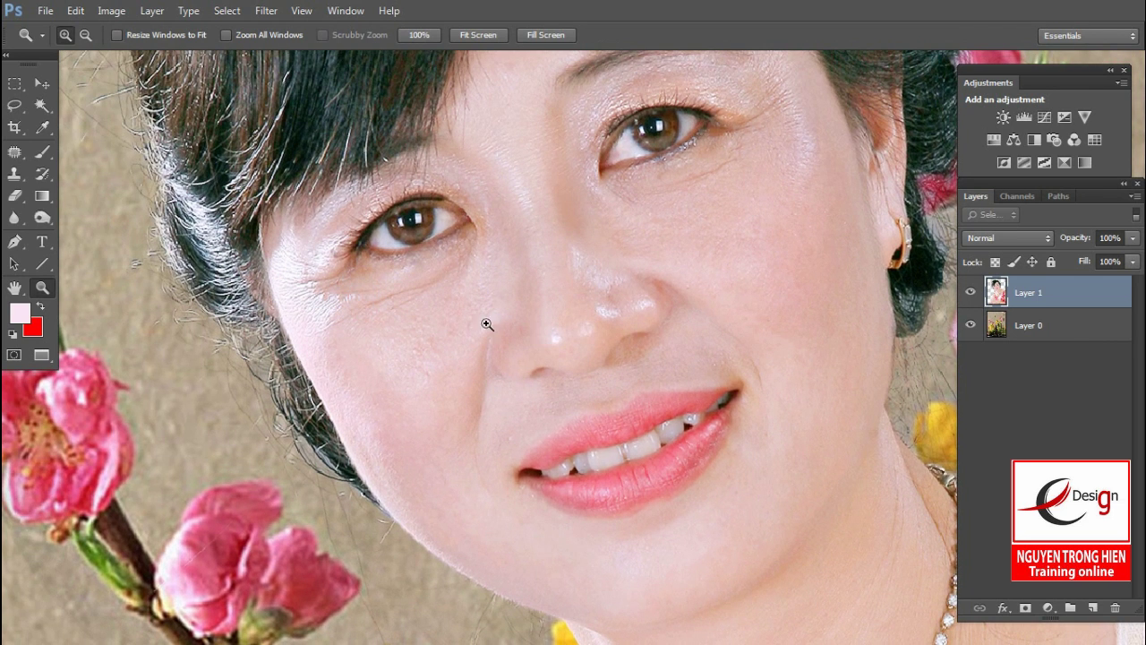
Lasso around the face and copy it onto a new layer with Layer Via Copy
key("l")
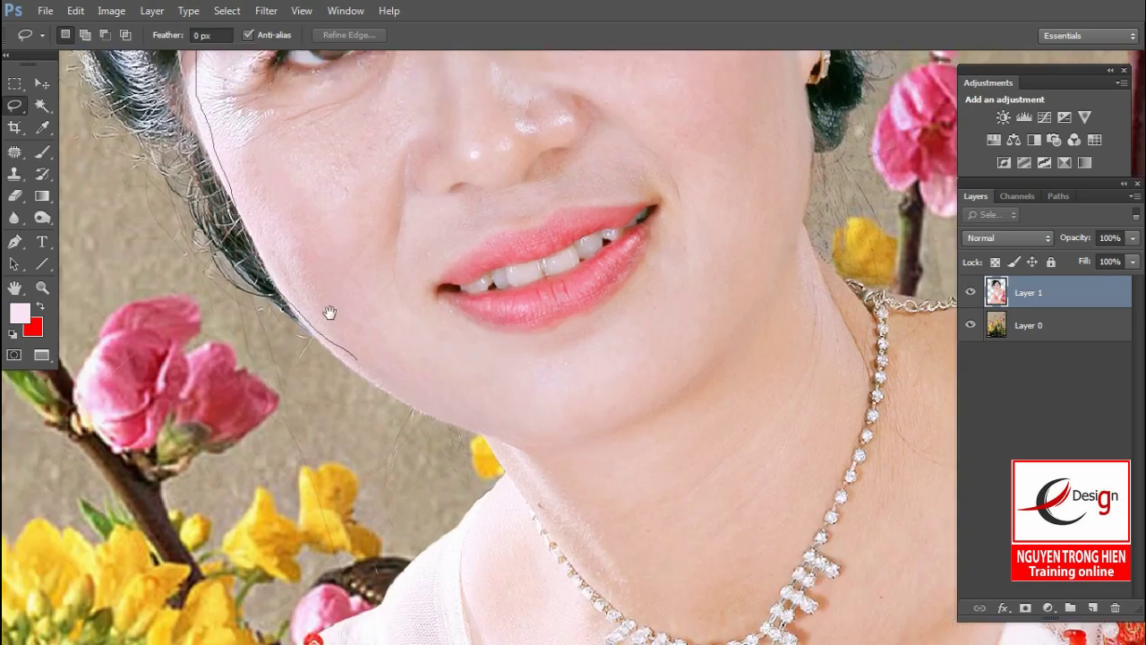
left_click_drag(387, 508, 466, 395)
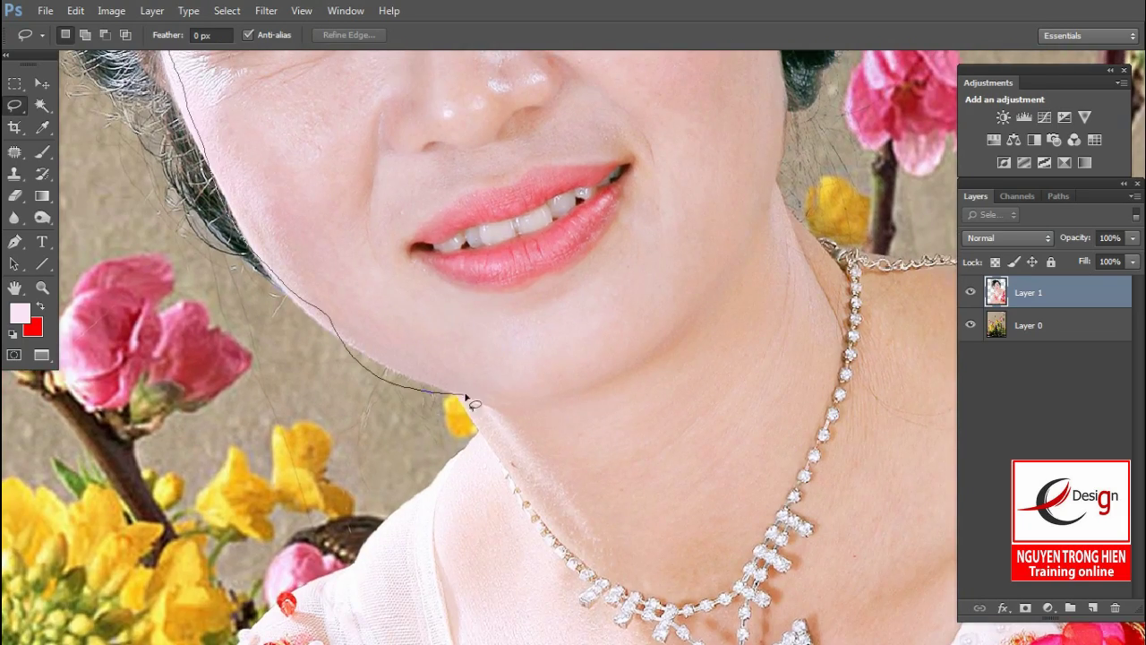
left_click_drag(557, 405, 673, 185)
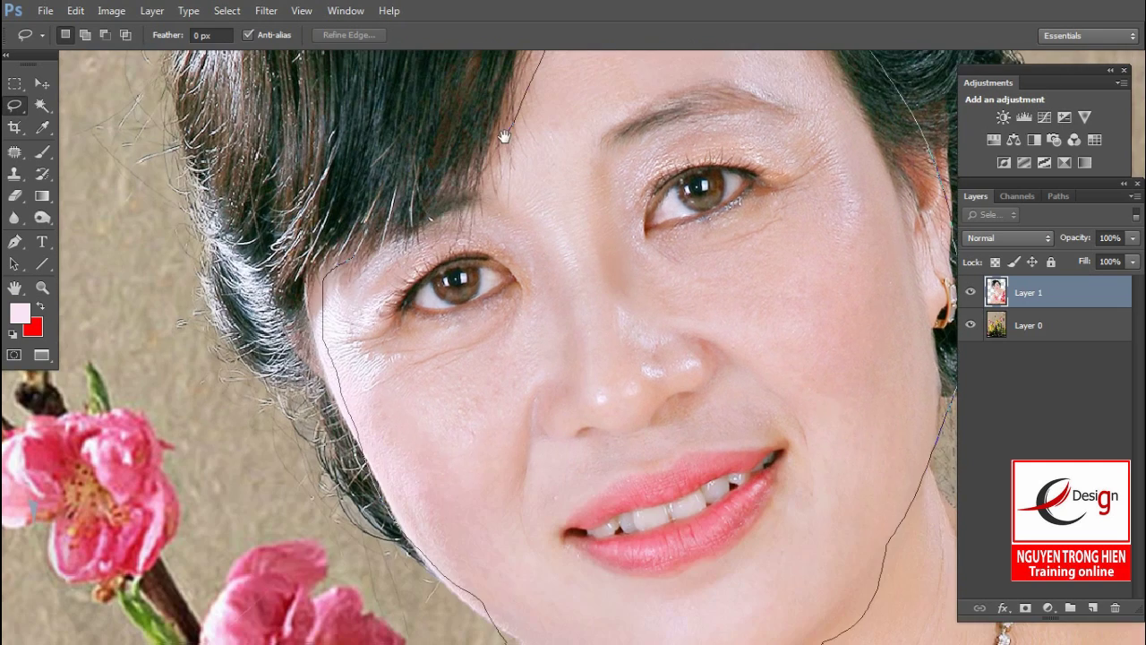
left_click_drag(434, 267, 346, 268)
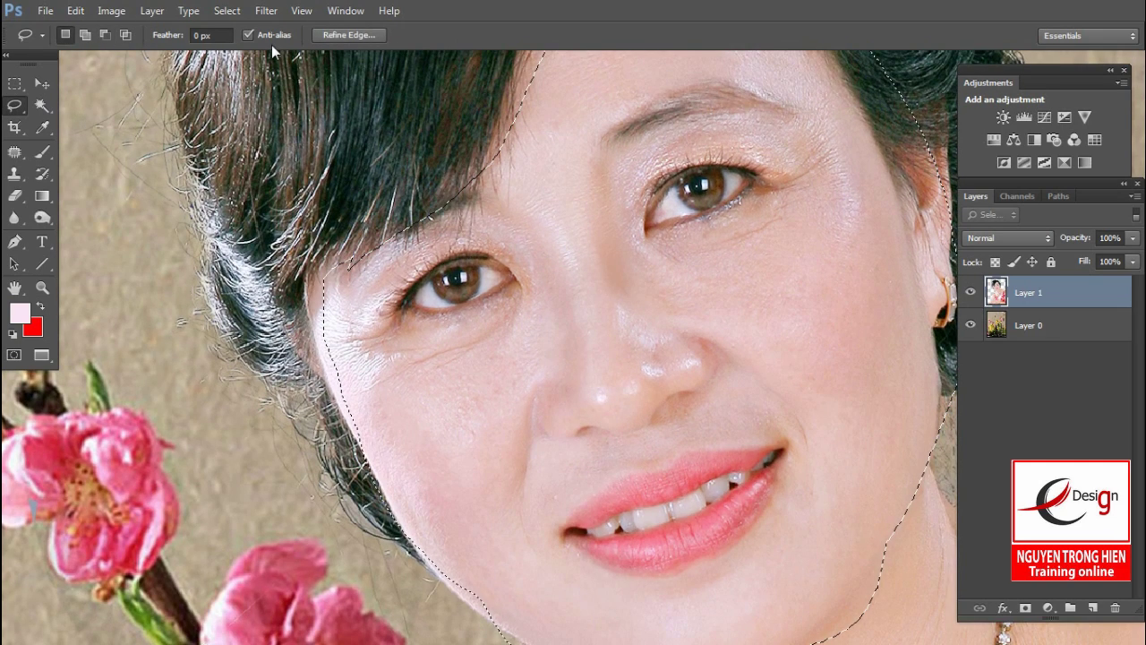
left_click(153, 10)
mouse_move(162, 29)
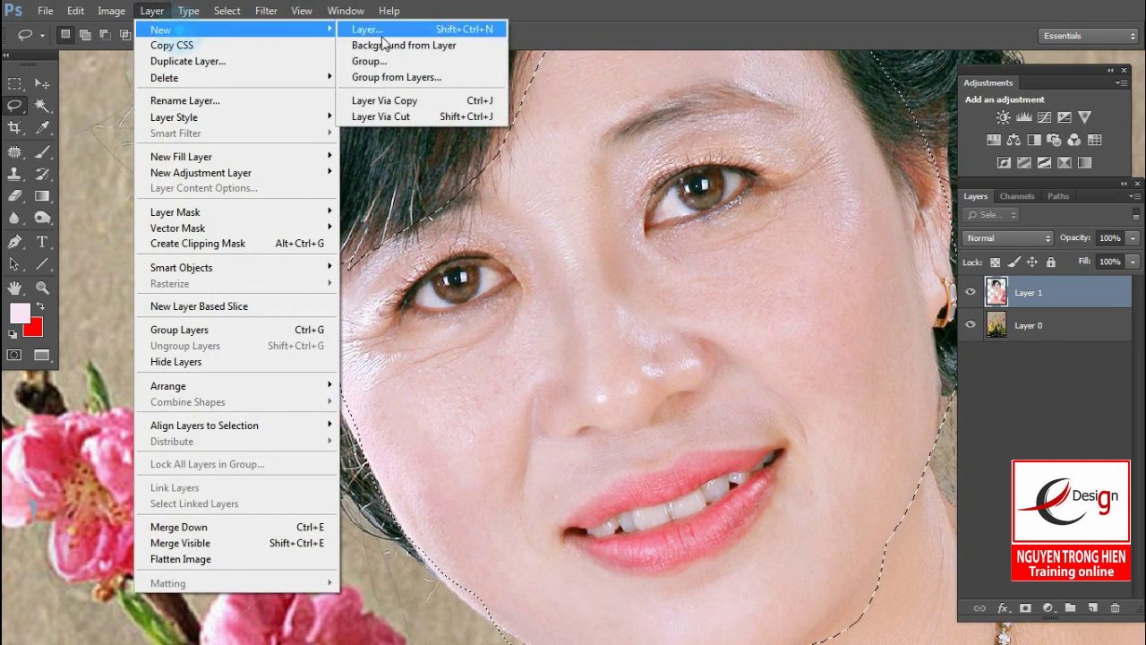
left_click(385, 100)
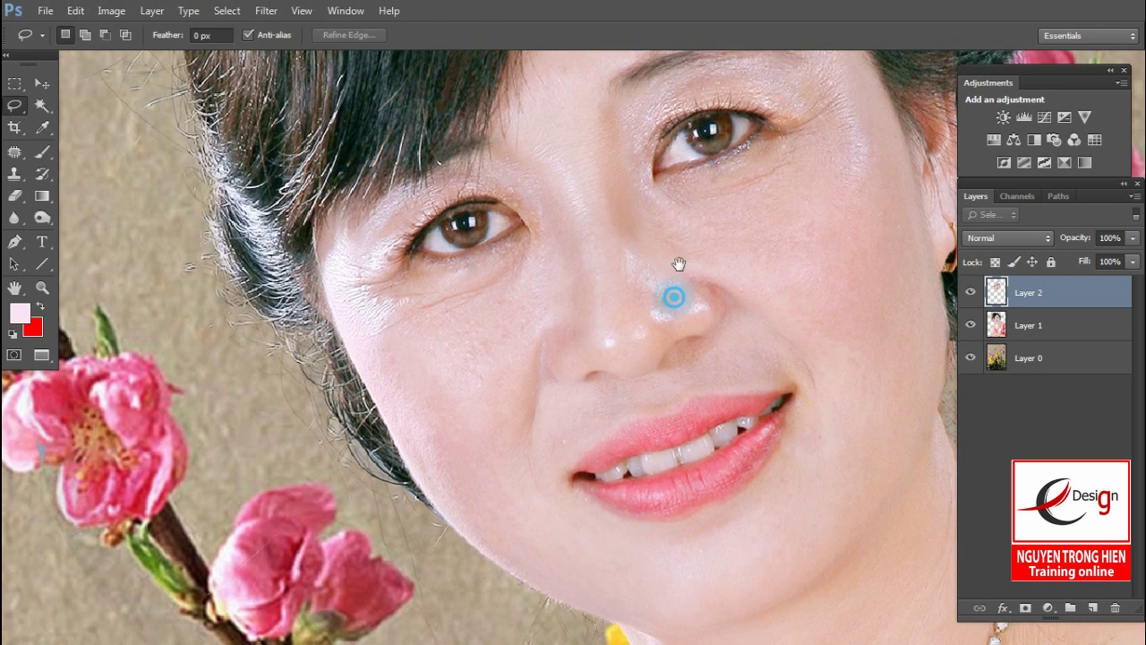
Set the new layer's opacity to 50% and choose the Healing Brush with its size
key("z")
left_click_drag(328, 269, 489, 389)
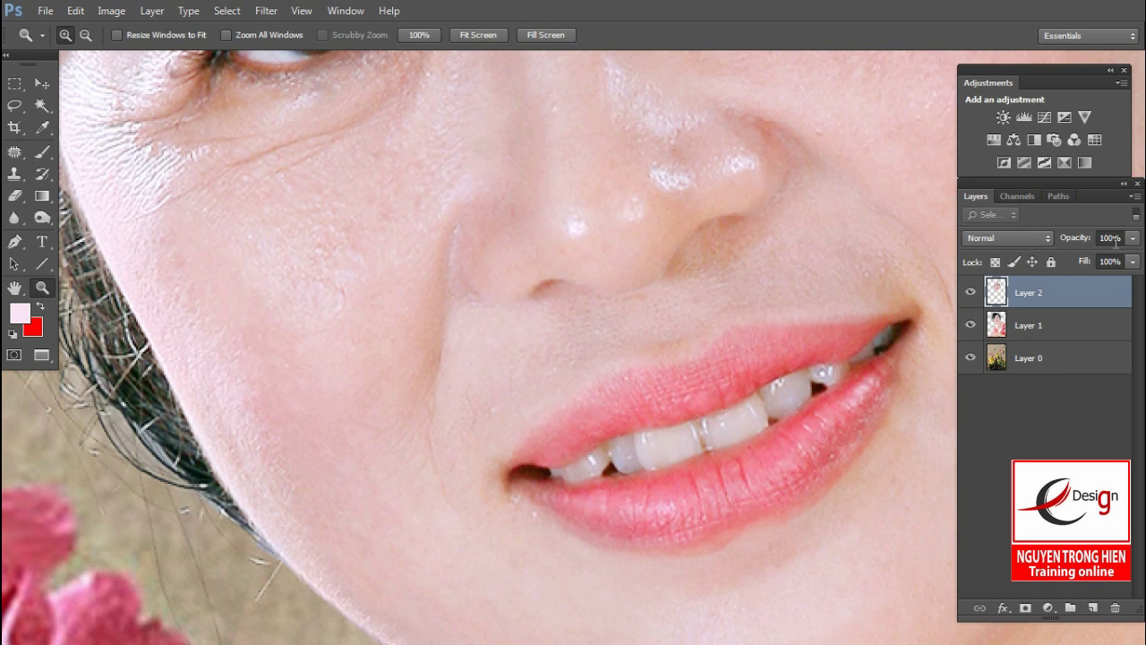
double_click(1120, 237)
type("50")
left_click_drag(260, 224, 322, 307)
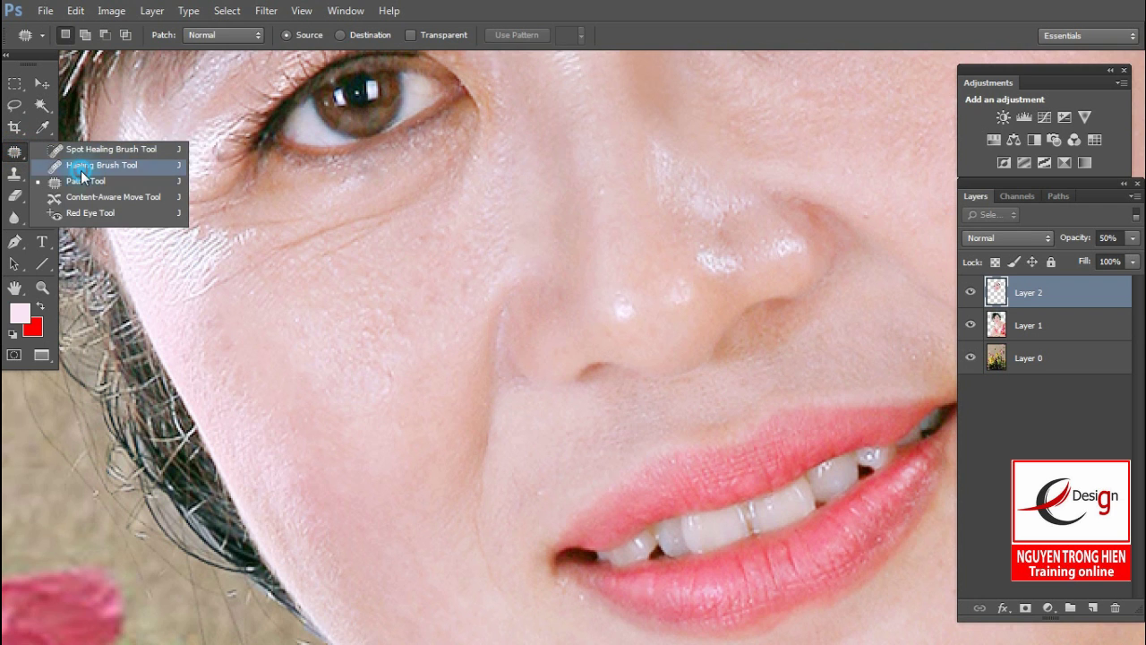
left_click_drag(16, 159, 90, 167)
right_click(323, 314)
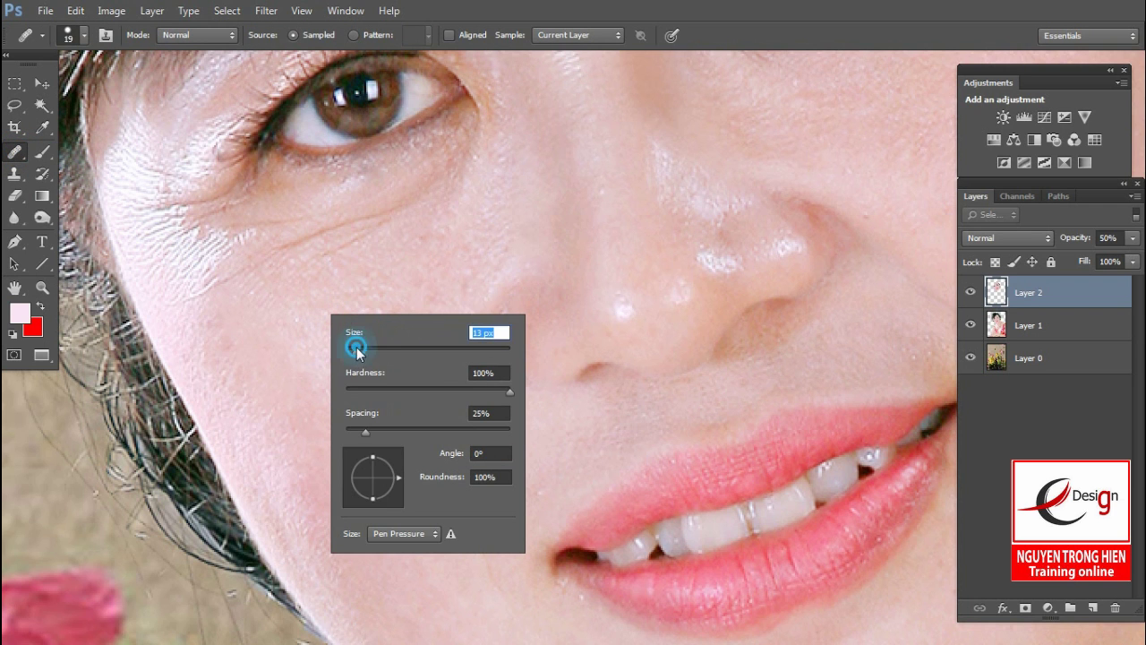
Sample clean cheek skin with the Healing Brush and heal the under-eye wrinkles on Layer 2
key("Return")
left_click(350, 238)
left_click(296, 260)
left_click(262, 260)
left_click(208, 244)
left_click(173, 204)
left_click(214, 327)
left_click(215, 284)
Heal the blemishes and spots running down the cheek toward the mouth corner
left_click_drag(318, 348, 271, 320)
left_click(353, 317)
left_click(324, 296)
left_click(299, 325)
left_click(340, 343)
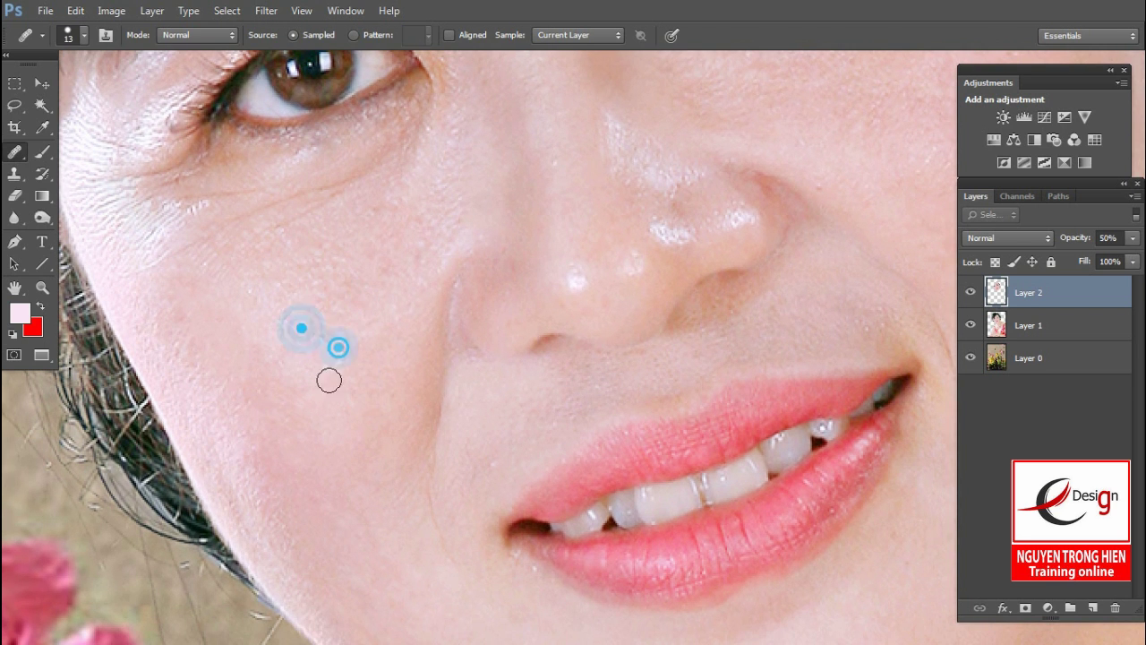
left_click(344, 364)
left_click(404, 392)
left_click(421, 440)
left_click(442, 535)
left_click(431, 504)
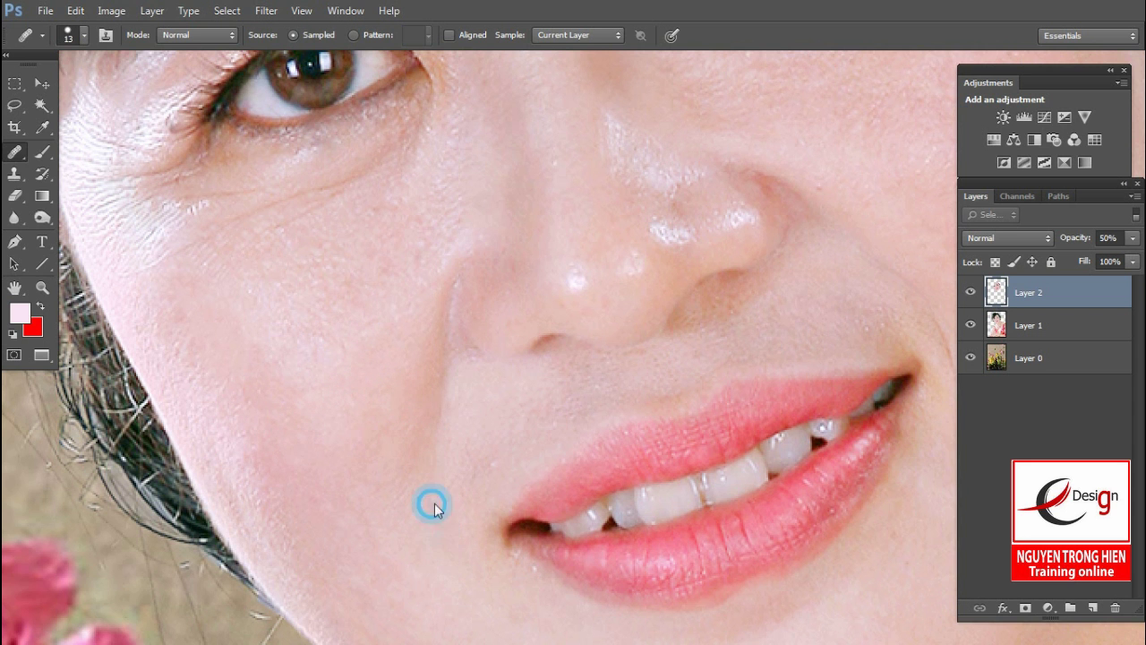
Heal the spots and wrinkles directly under the eye
left_click_drag(421, 484, 374, 625)
left_click(379, 350)
left_click(328, 366)
left_click(349, 311)
left_click(361, 261)
left_click(332, 296)
left_click(289, 345)
left_click(250, 368)
Heal the lines leading to the eye corner, a lower-cheek spot, and wrinkles under the right eye
left_click(153, 340)
left_click(117, 332)
left_click(146, 296)
left_click(189, 317)
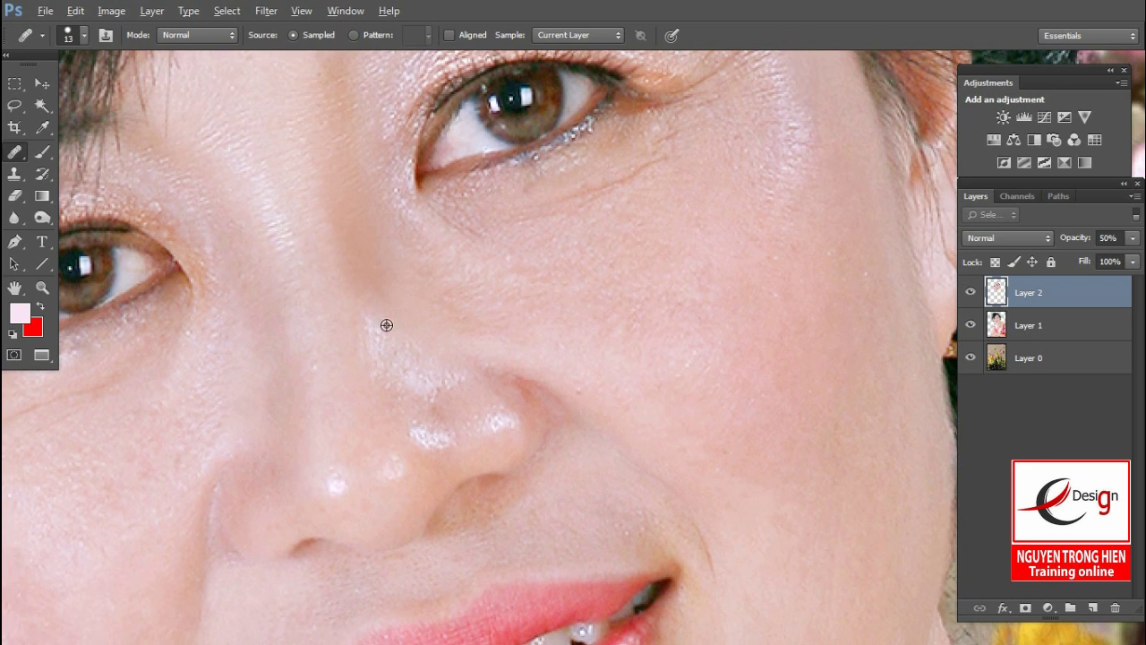
left_click(126, 460, "alt")
left_click(453, 239)
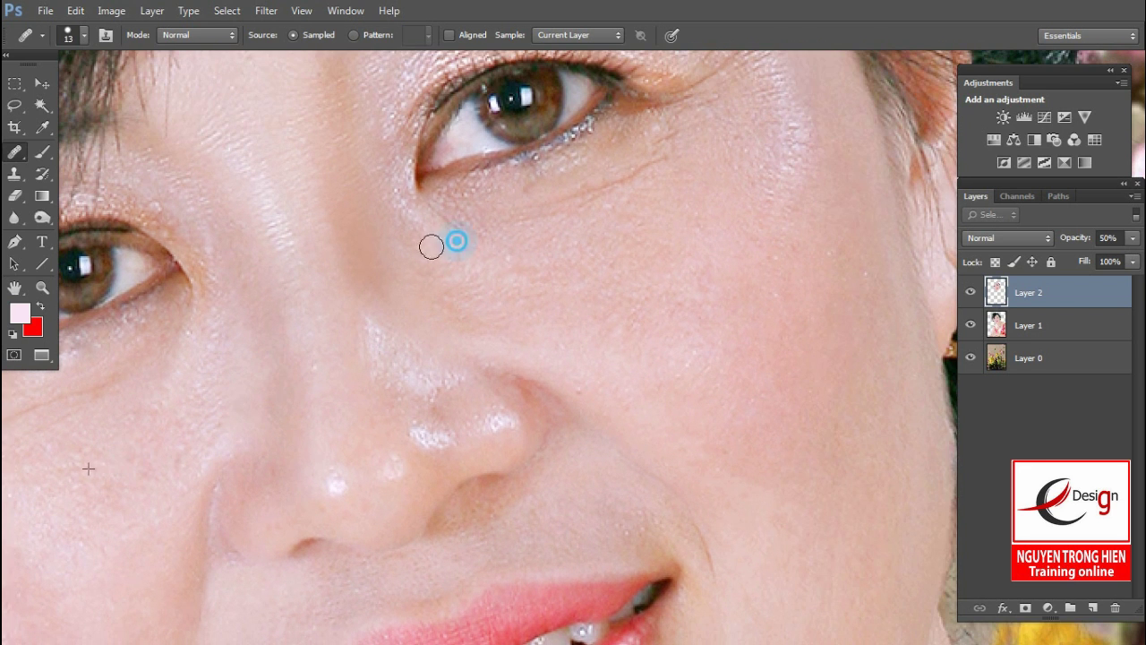
left_click(428, 225)
Heal the wrinkles around and below the right eye's outer corner
left_click(618, 173)
left_click(591, 209)
left_click(654, 161)
left_click(684, 124)
left_click(633, 149)
left_click(594, 200)
left_click(525, 220)
left_click(547, 205)
left_click(634, 152)
left_click(663, 125)
Heal the crow's feet beside the eye corner and smooth the temple skin
left_click_drag(655, 132, 508, 283)
left_click(588, 184)
left_click(606, 245)
left_click(604, 217)
left_click(570, 229)
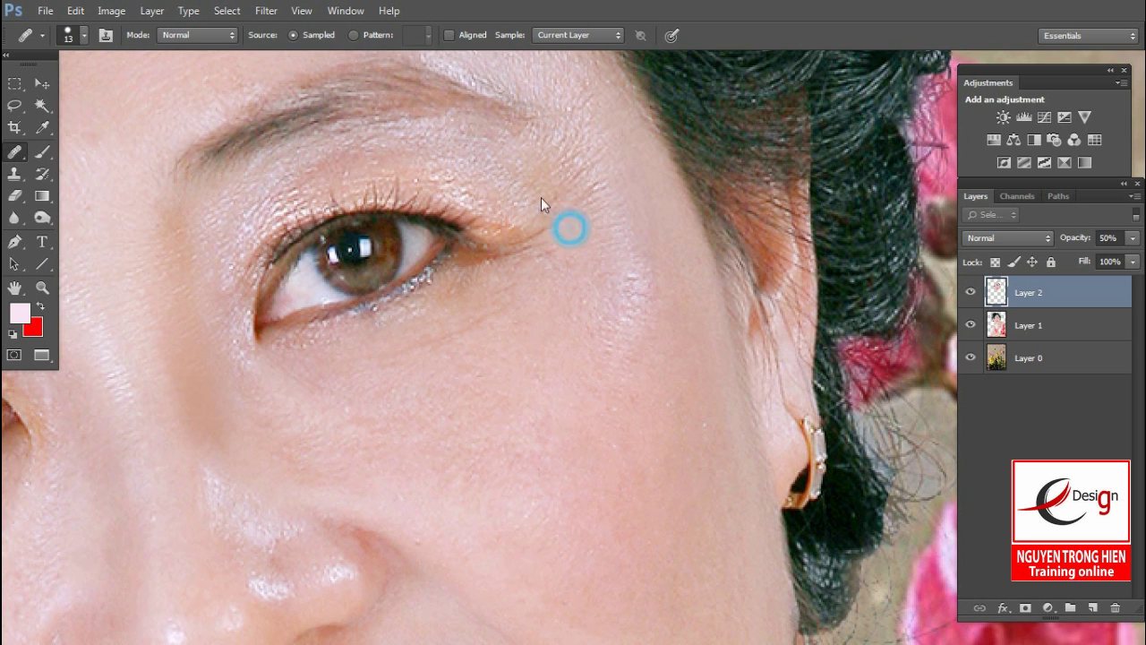
left_click(537, 220)
left_click(632, 281)
left_click(609, 315)
left_click(642, 338)
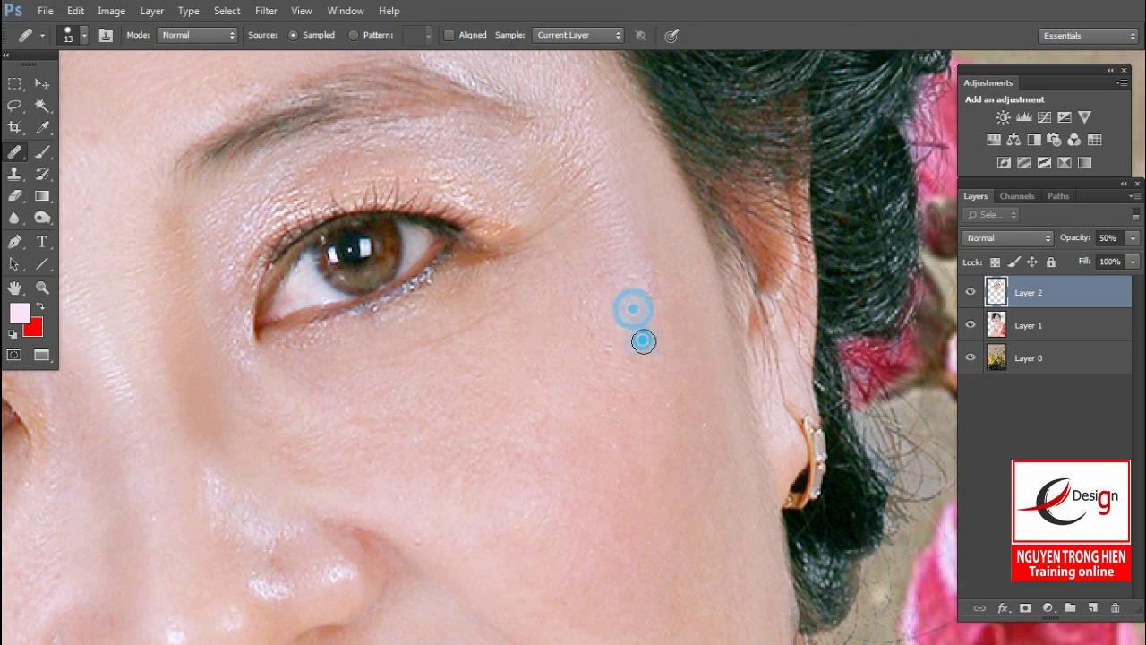
Smooth the cheek skin below the eye and heal a cheek spot
left_click(598, 378)
left_click(617, 408)
left_click(499, 357)
left_click(444, 348)
left_click(436, 373)
Heal the cheek spots beside the nose, then zoom out
left_click_drag(468, 427, 507, 174)
left_click(456, 179)
left_click(382, 192)
left_click(417, 179)
left_click(317, 192)
left_click(350, 202)
left_click(304, 137)
left_click(275, 123)
left_click(497, 230)
left_click(423, 206)
scroll(526, 200, "down", 1)
scroll(522, 231, "down", 1)
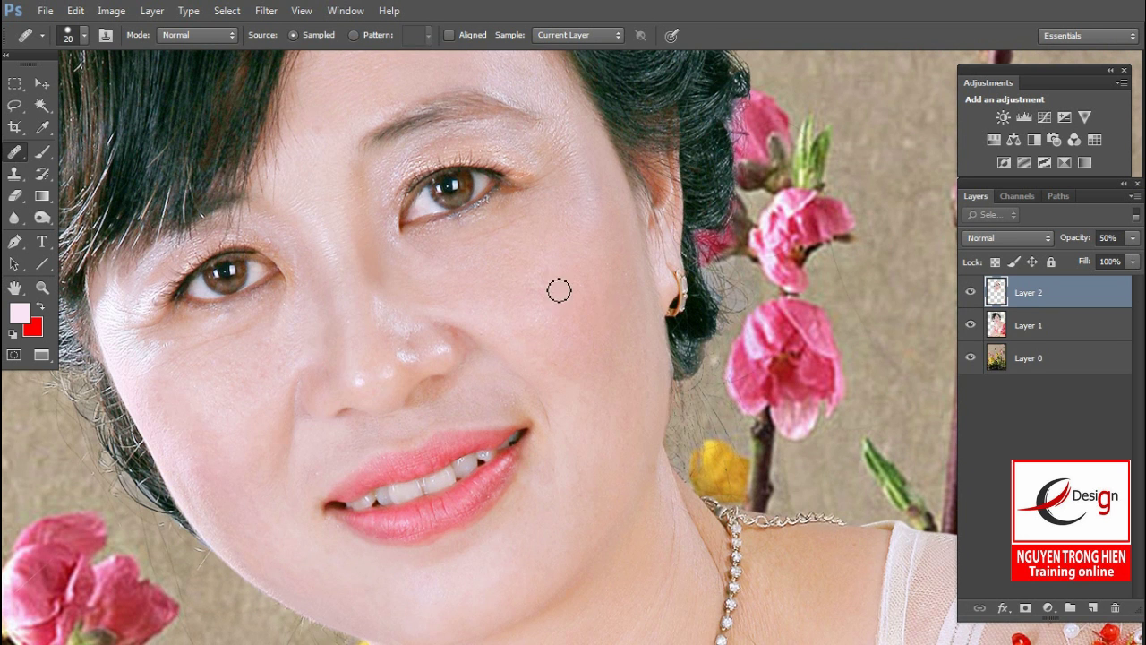
Enlarge the Healing Brush to 46 px and heal the right cheek blemishes
right_click(591, 299)
left_click(562, 272)
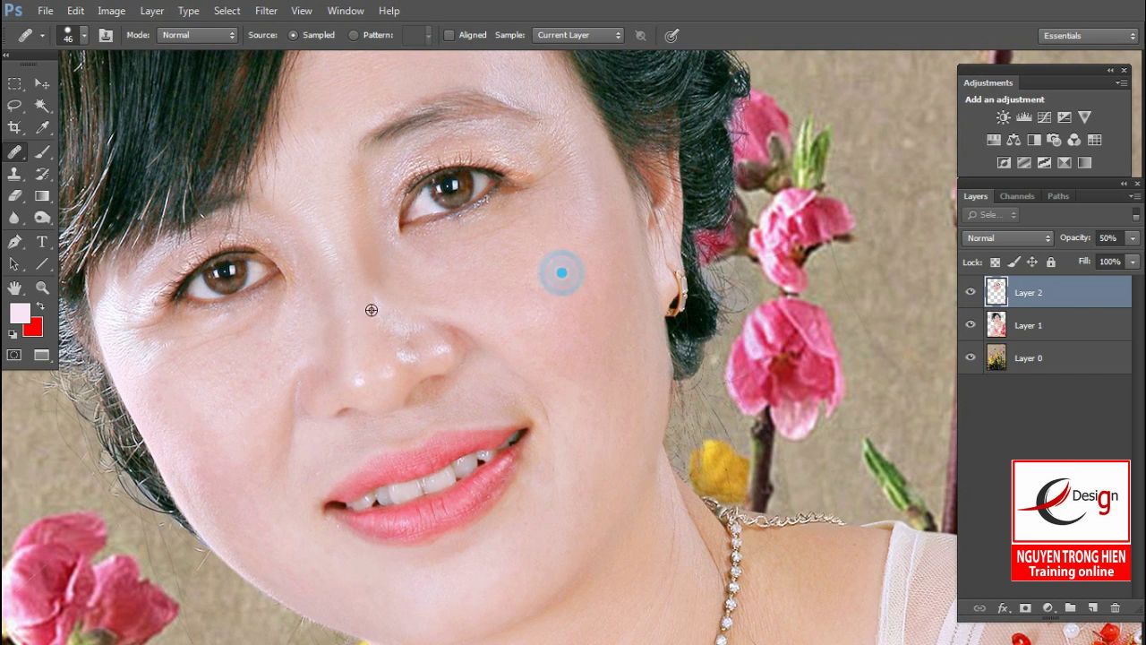
left_click(571, 340)
left_click(576, 274)
left_click(602, 369)
left_click(522, 283)
left_click(555, 156)
left_click(587, 269)
Heal the cheek near the mouth, the lower cheek and the skin by the lower lip
left_click(589, 488)
left_click(558, 388)
left_click(553, 420)
left_click(529, 369)
left_click(571, 363)
left_click_drag(592, 414, 606, 195)
left_click(580, 309)
left_click(475, 346)
left_click(430, 361)
Sample upper-left cheek skin, heal the left cheek blemishes and the mouth-corner lines
left_click(255, 208, "alt")
left_click(256, 266)
left_click(274, 313)
left_click(238, 264)
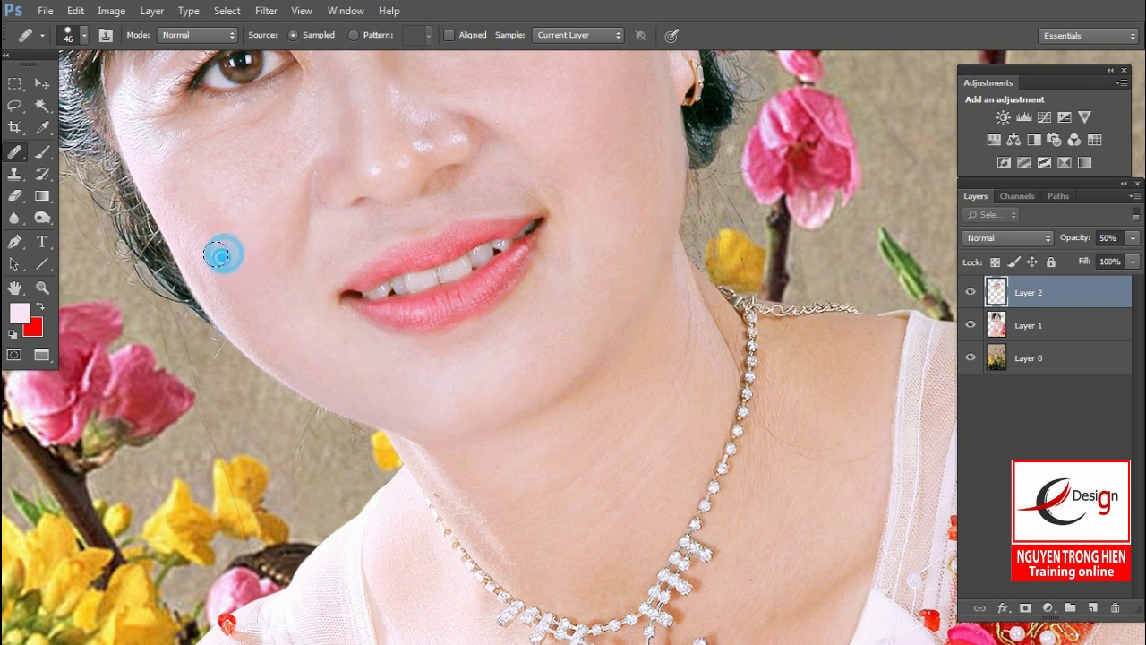
left_click_drag(345, 305, 221, 159)
left_click_drag(384, 210, 424, 398)
left_click(474, 270)
left_click(417, 189)
left_click(448, 208)
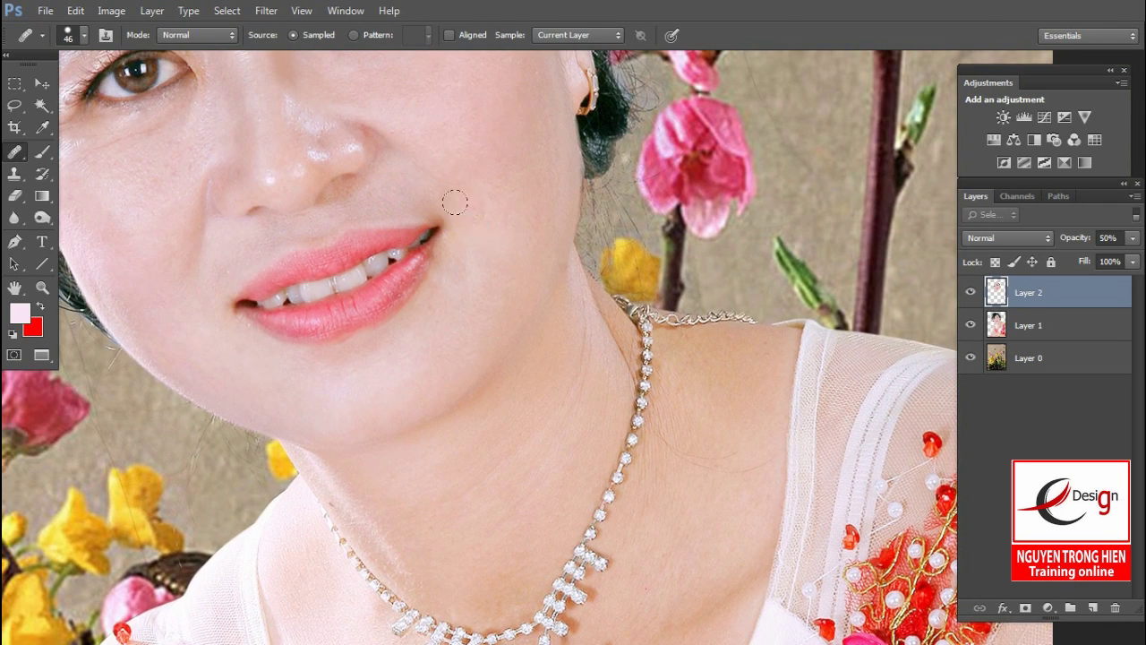
Heal the spots beside the nose and the line along the nose bridge
left_click(440, 185)
left_click_drag(453, 169, 476, 221)
left_click_drag(430, 253, 432, 264)
left_click_drag(405, 214, 391, 162)
Clone smooth cheek skin over the under-eye area with the Clone Stamp
left_click(476, 204, "alt")
left_click_drag(388, 187, 422, 184)
left_click_drag(294, 247, 437, 291)
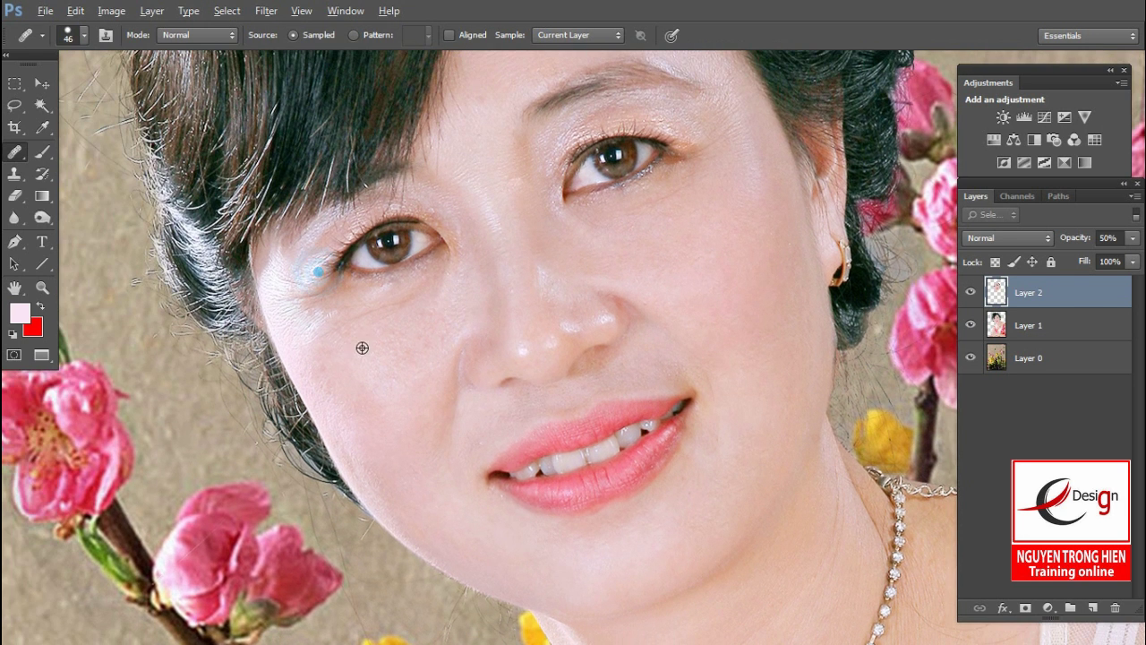
left_click(361, 310)
left_click(284, 291)
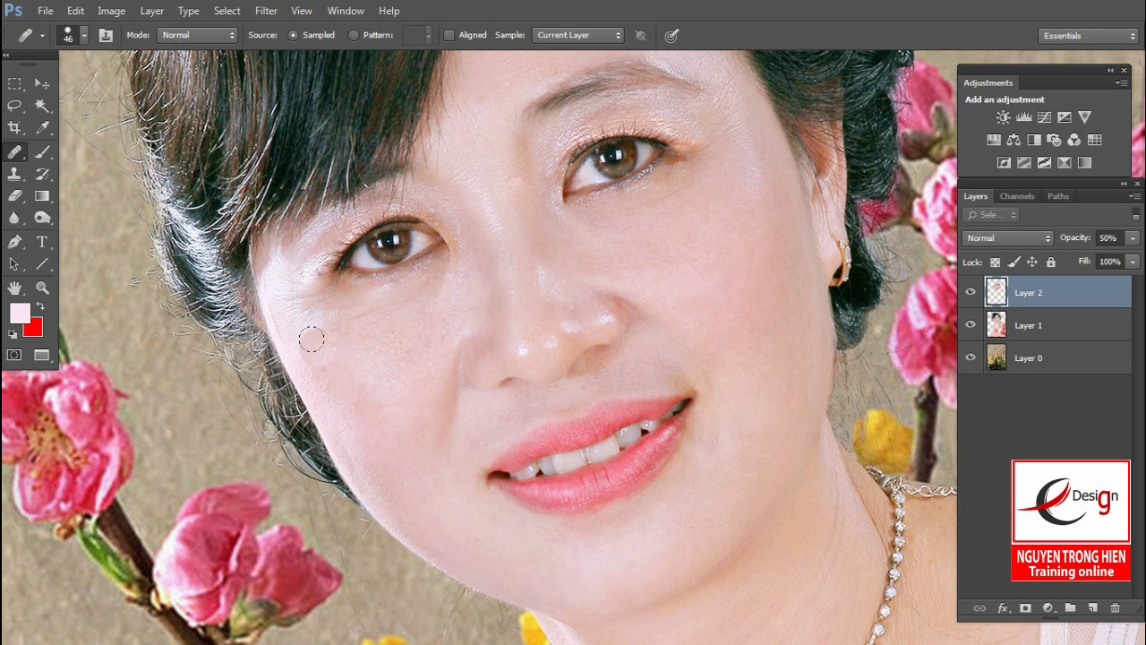
Shrink the brush to 12 px and clone over the wrinkles near the eye and cheek
right_click(320, 320)
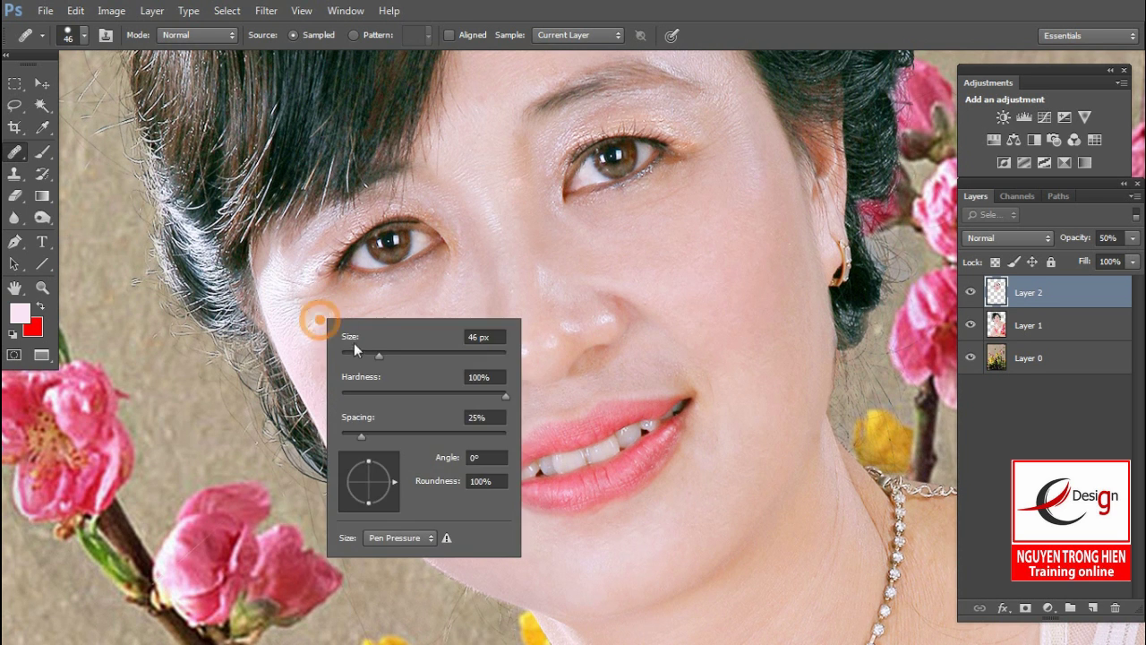
left_click_drag(359, 356, 312, 328)
left_click(302, 335)
left_click(283, 307)
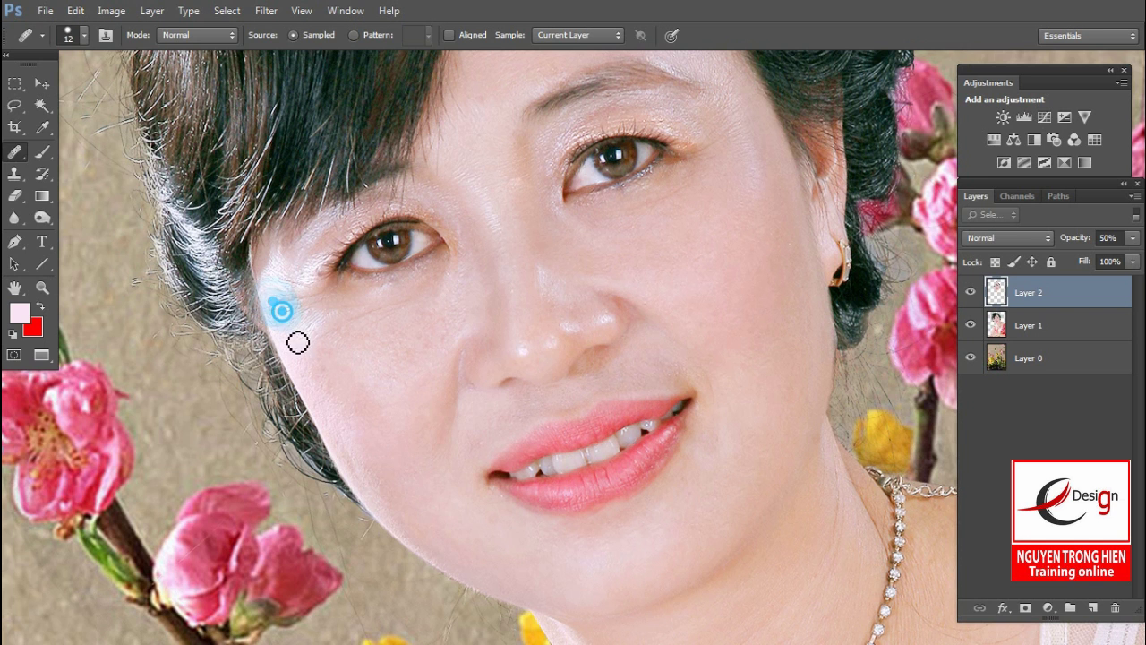
left_click(276, 319)
left_click(302, 328)
left_click(333, 346)
left_click(358, 333)
left_click(282, 313)
left_click(276, 323)
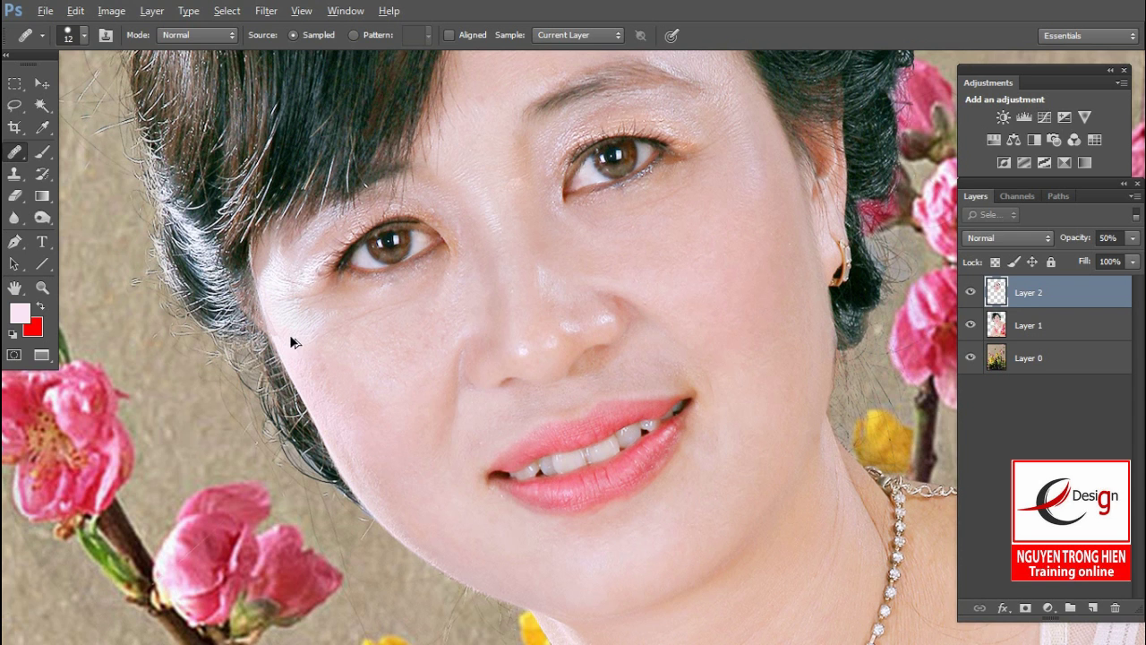
Erase the over-retouched patches on the left cheek
key("e")
left_click(270, 326)
left_click(266, 313)
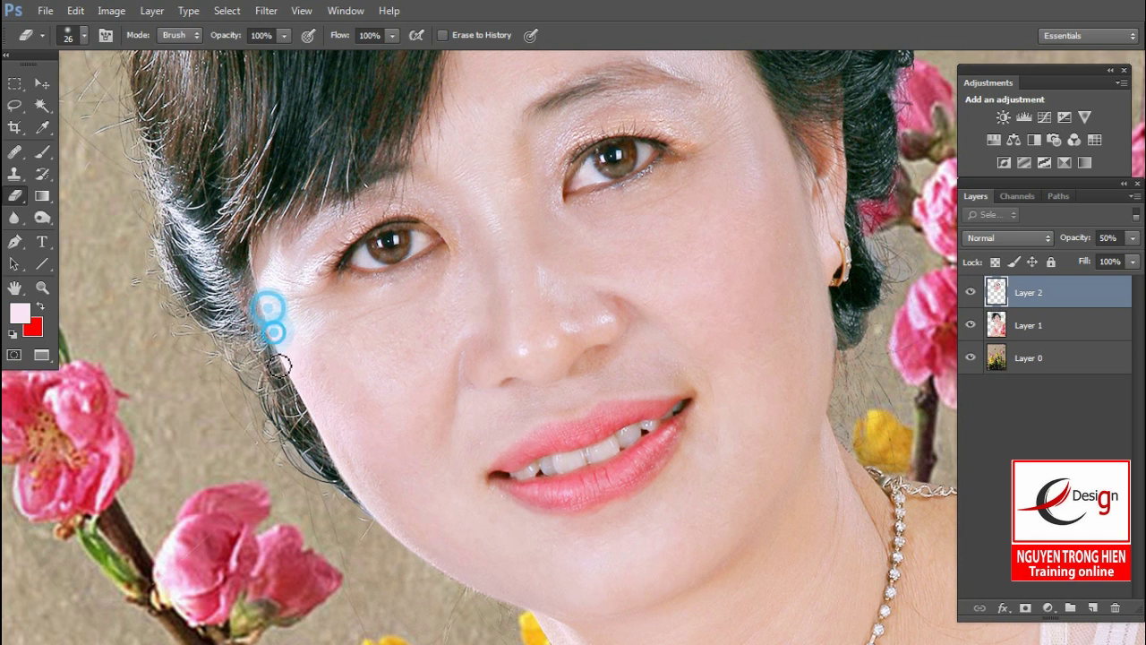
left_click(277, 328)
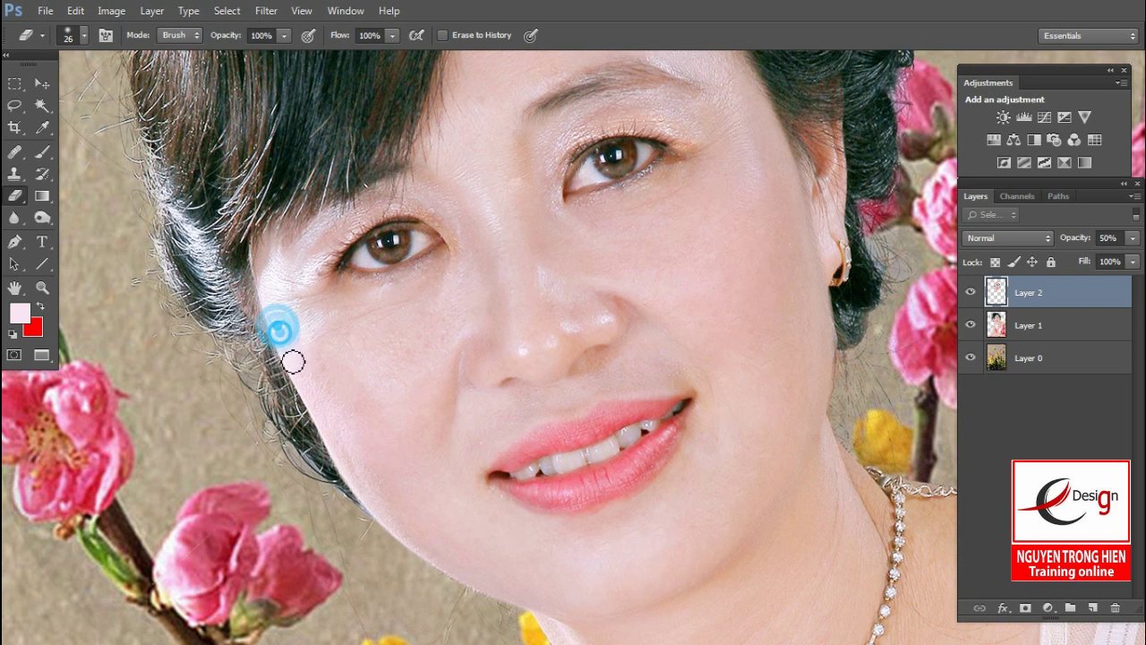
Toggle Layer 2's visibility on and off to compare the retouch with the original
key("ctrl+plus")
left_click(970, 293)
left_click(970, 293)
key("ctrl+minus")
left_click(970, 293)
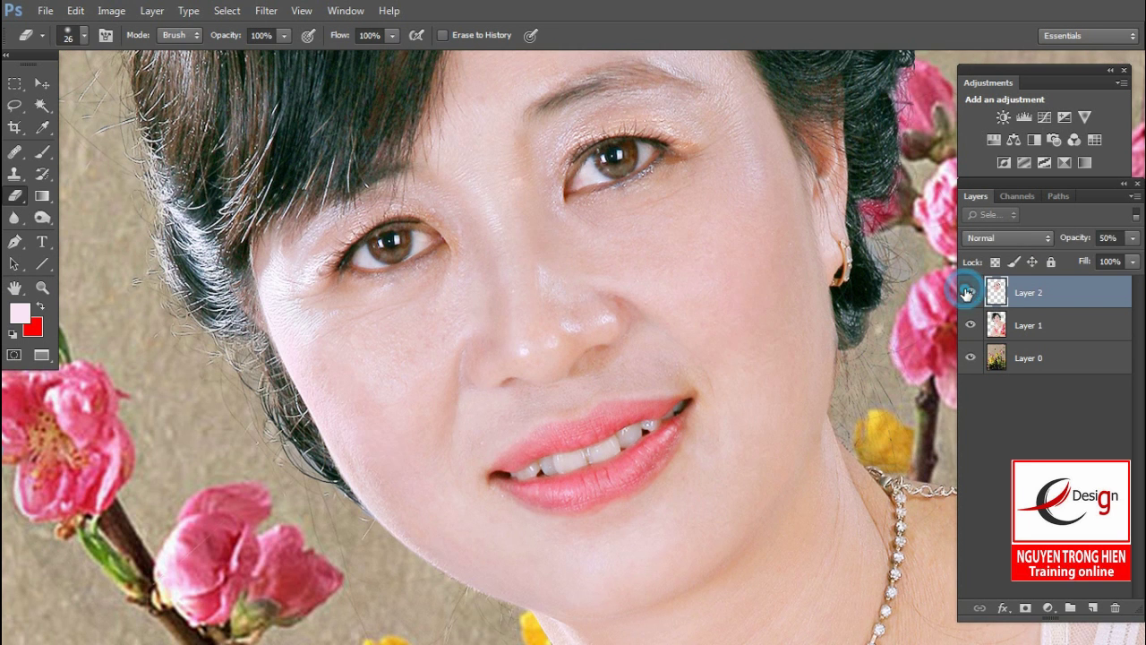
left_click(970, 293)
left_click(969, 293)
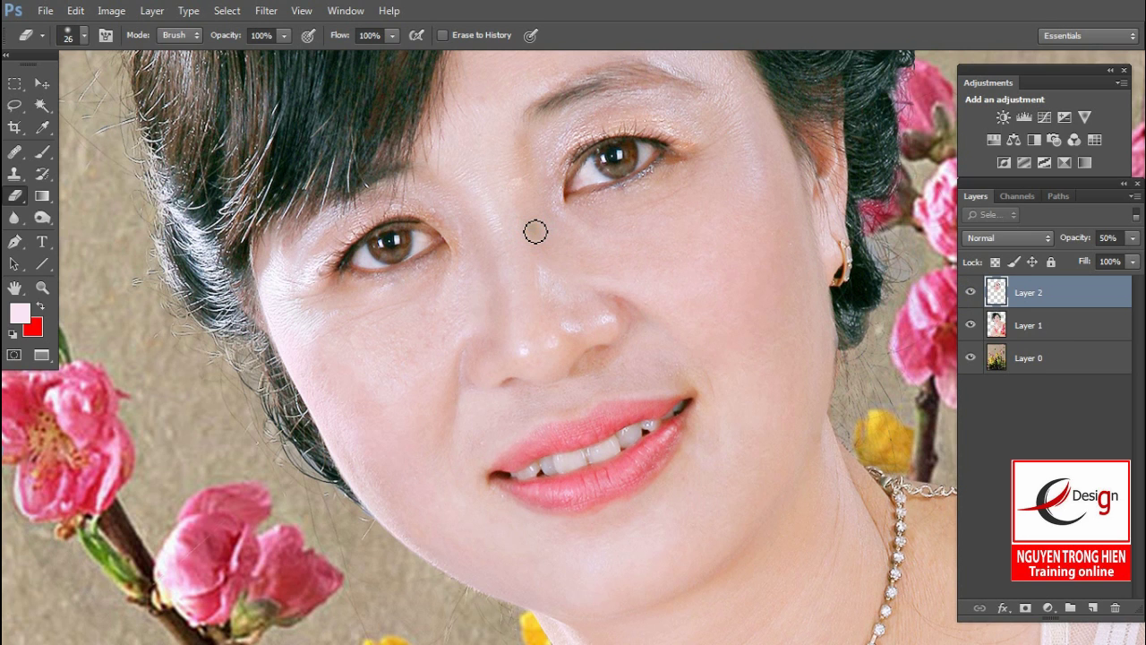
Heal the lines on the nose bridge and beneath the outer eye corner with the Healing Brush
key("j")
left_click_drag(538, 234, 517, 173)
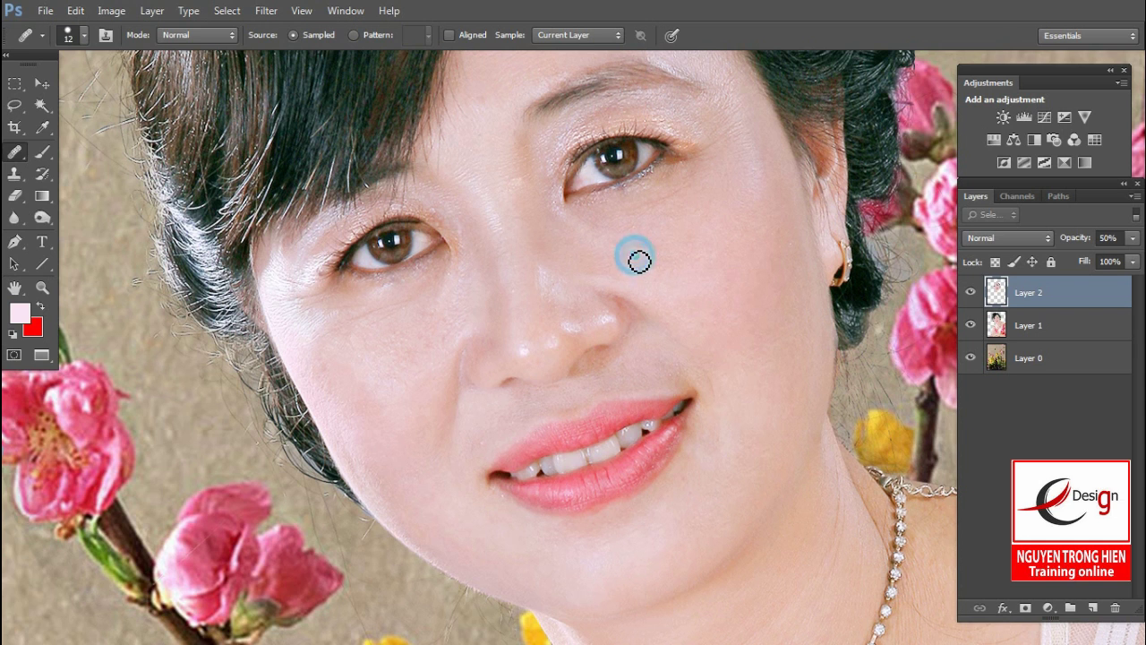
left_click(524, 159)
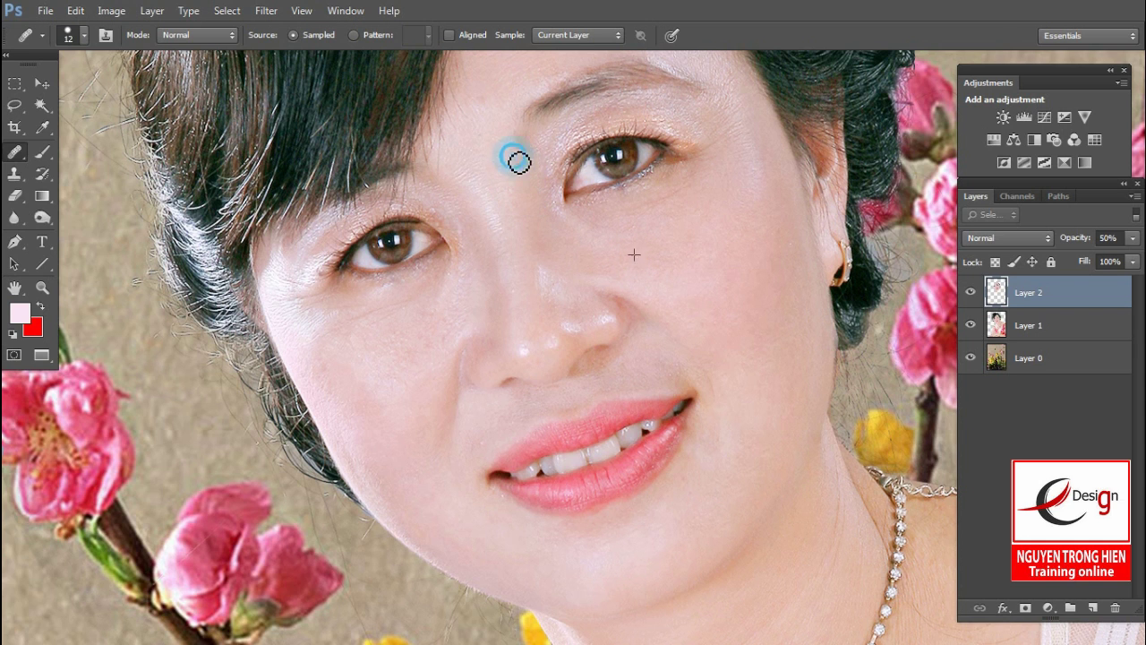
left_click(700, 166)
left_click_drag(702, 183, 678, 204)
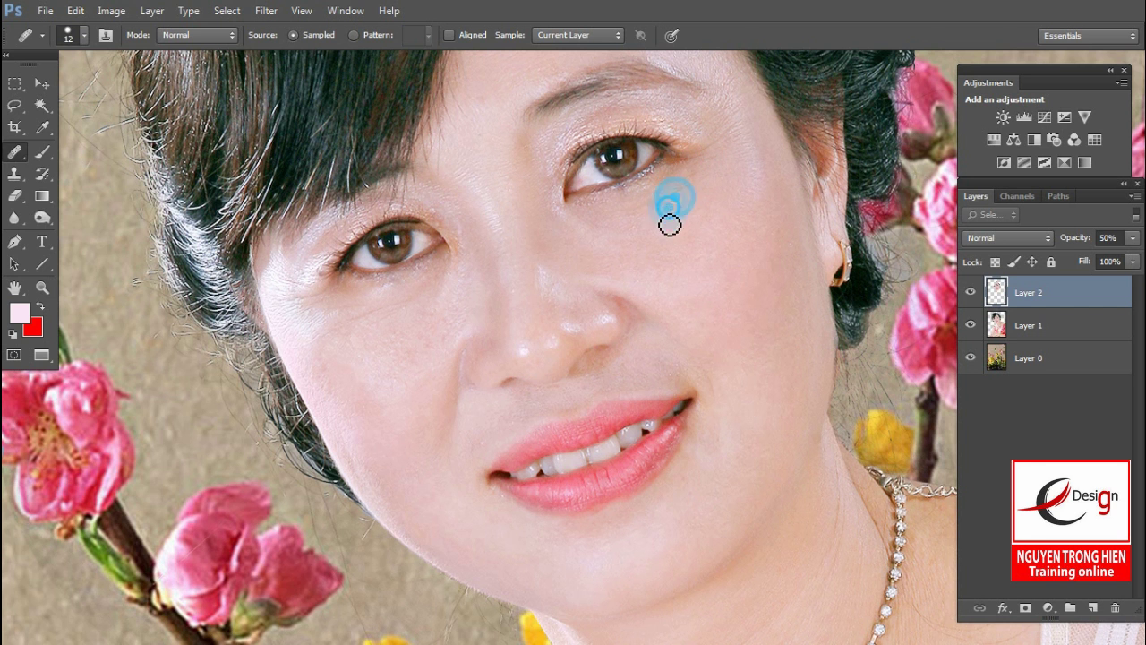
Heal the smile line at the mouth corner and the forehead lines toward the brow
scroll(743, 299, "down", 3)
scroll(632, 320, "down", 1)
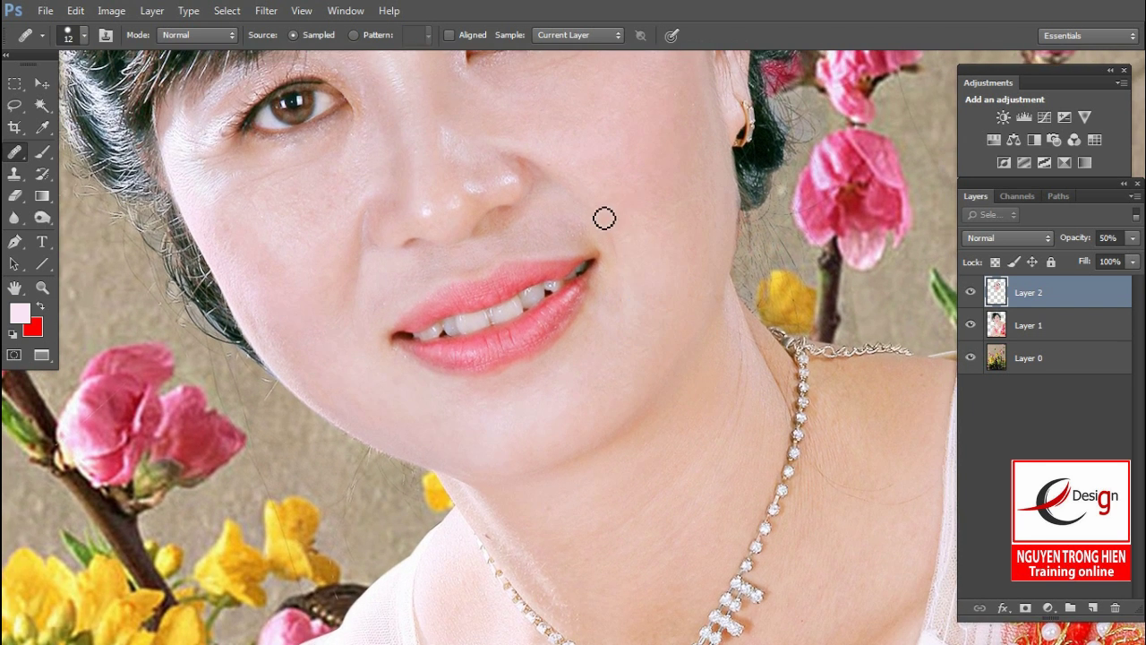
left_click_drag(594, 245, 583, 230)
scroll(641, 208, "up", 2)
scroll(594, 297, "up", 2)
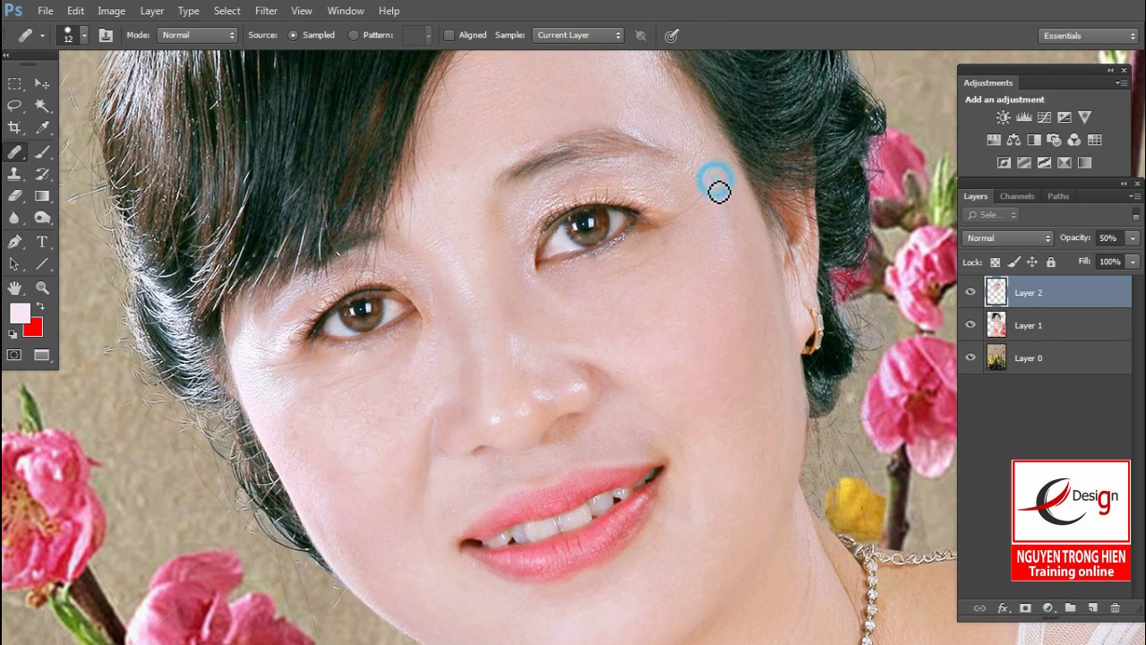
scroll(680, 184, "up", 2)
left_click_drag(620, 161, 534, 211)
Zoom in on the neck and necklace, and select Layer 1 together with Layer 2
left_click(540, 228)
key("ctrl+minus")
mouse_move(650, 400)
left_mouse_down()
mouse_move(614, 328)
mouse_move(645, 365)
left_mouse_up()
key("z")
left_click(544, 319)
left_click(798, 289, "alt")
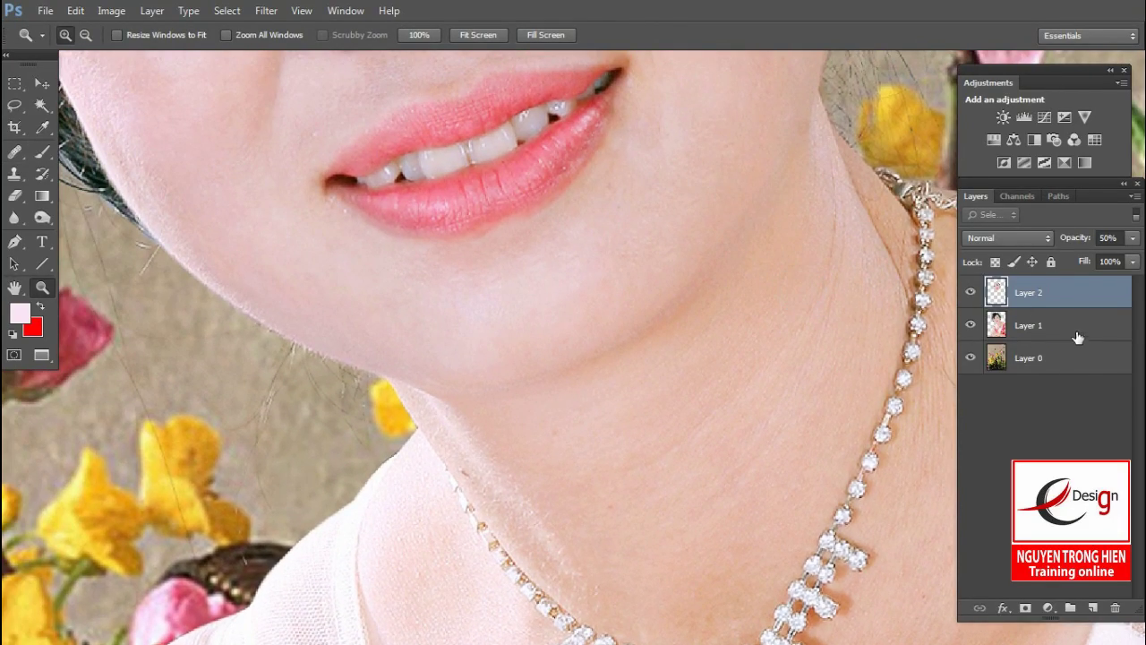
left_click(1071, 324, "ctrl")
Merge Layer 1 and Layer 2 into one layer, then zoom in on the neck and necklace
right_click(1074, 324)
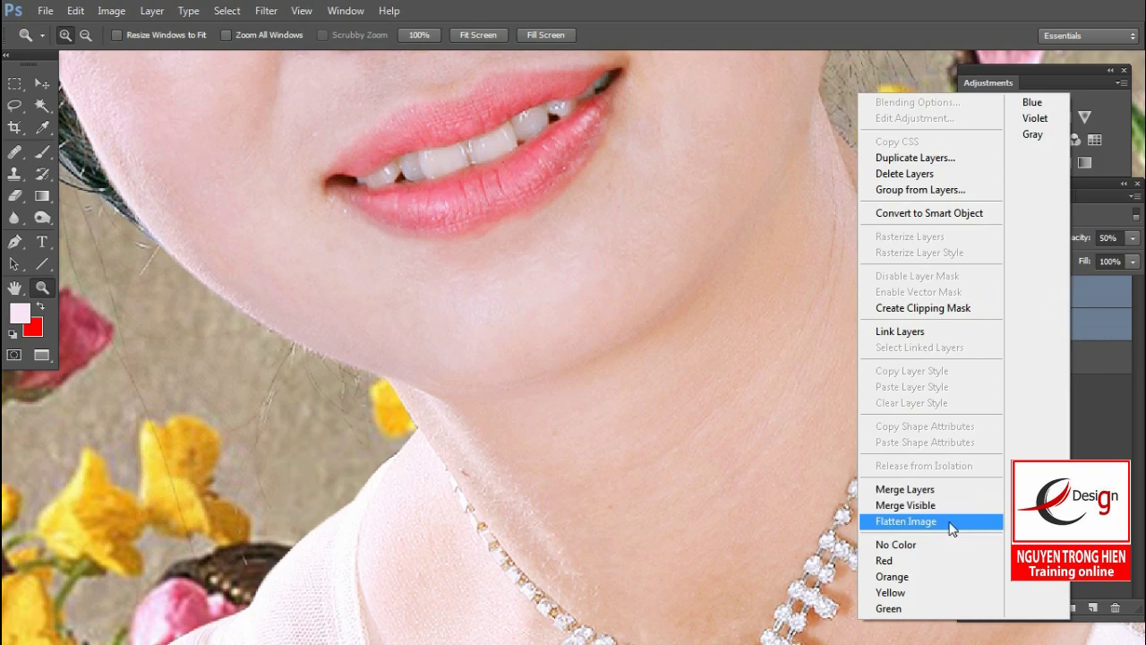
left_click(949, 489)
key("ctrl+0")
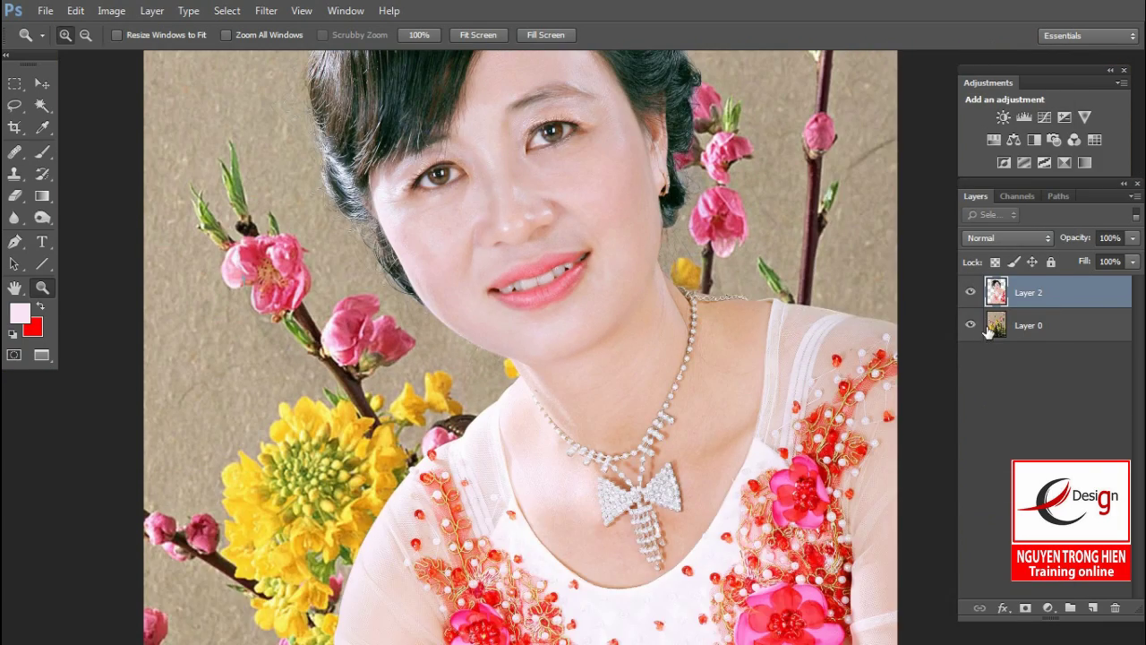
left_click_drag(812, 308, 879, 368)
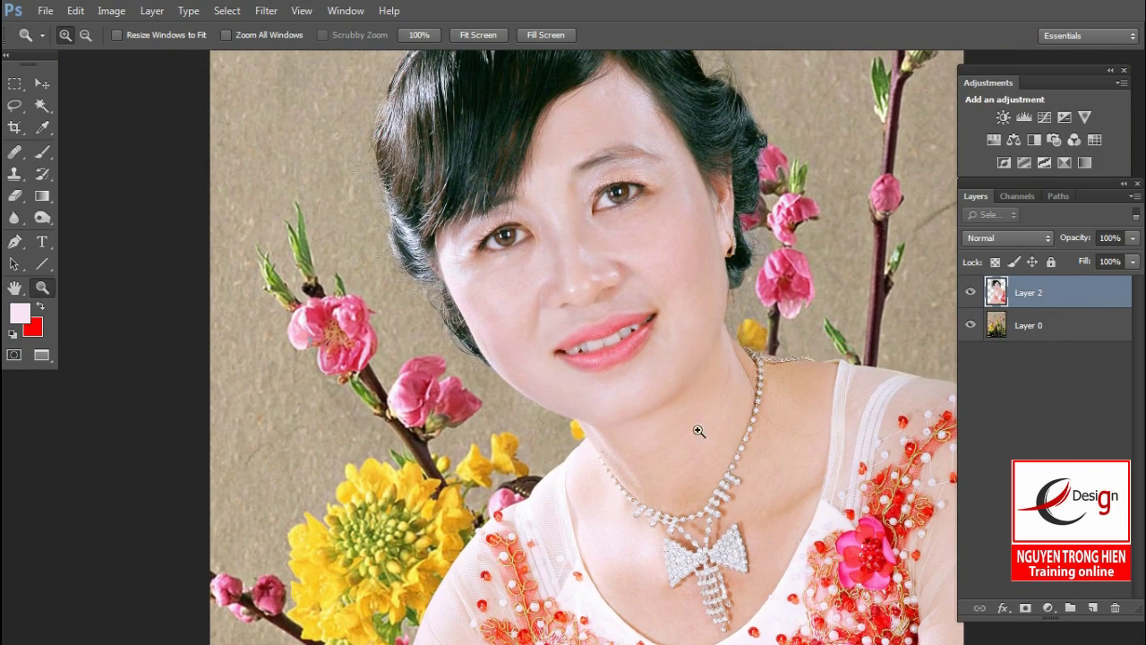
left_click(513, 407)
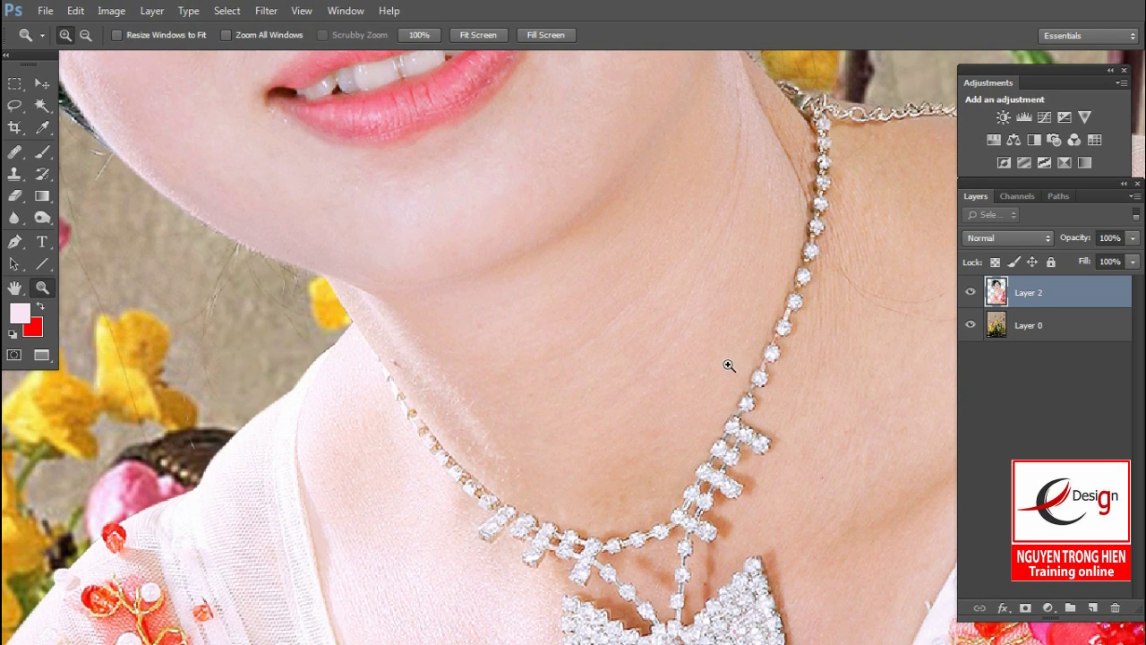
Lasso the neck area and feather the selection by 4 pixels
key("l")
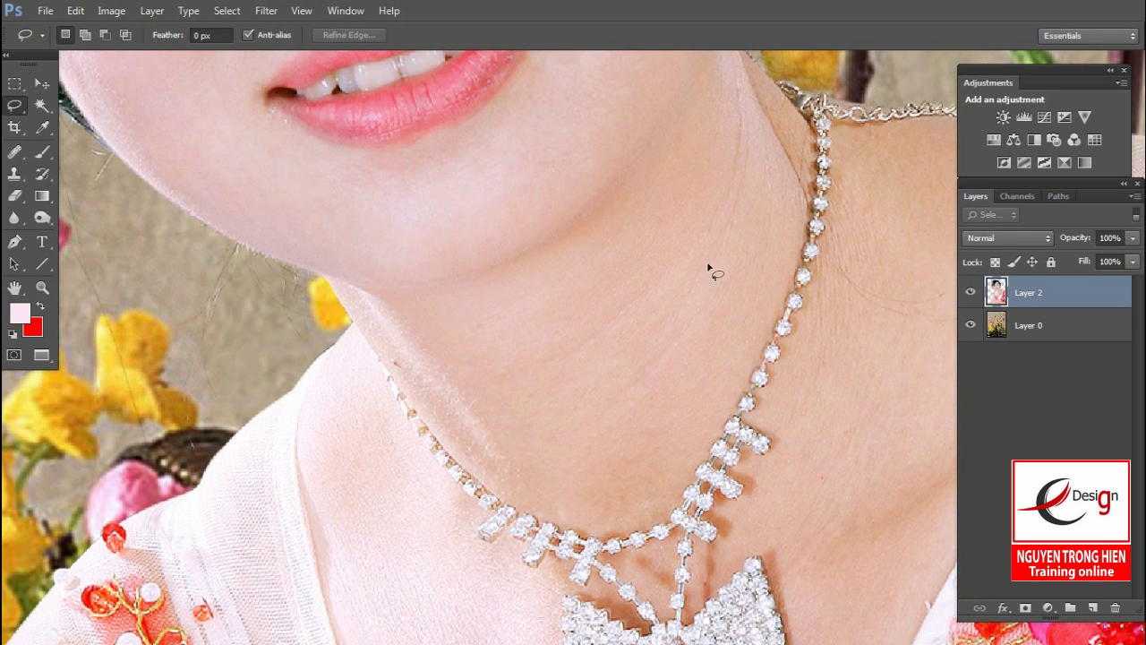
left_click_drag(668, 159, 398, 278)
left_click_drag(624, 498, 674, 351)
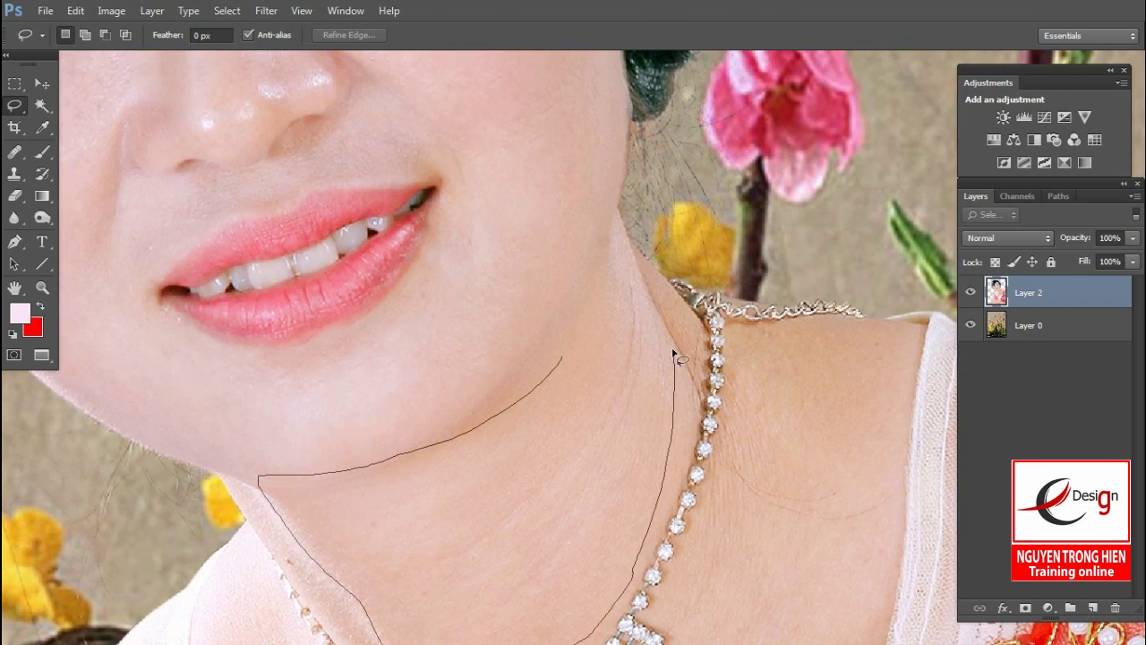
left_click_drag(606, 217, 598, 206)
left_click_drag(636, 401, 672, 347)
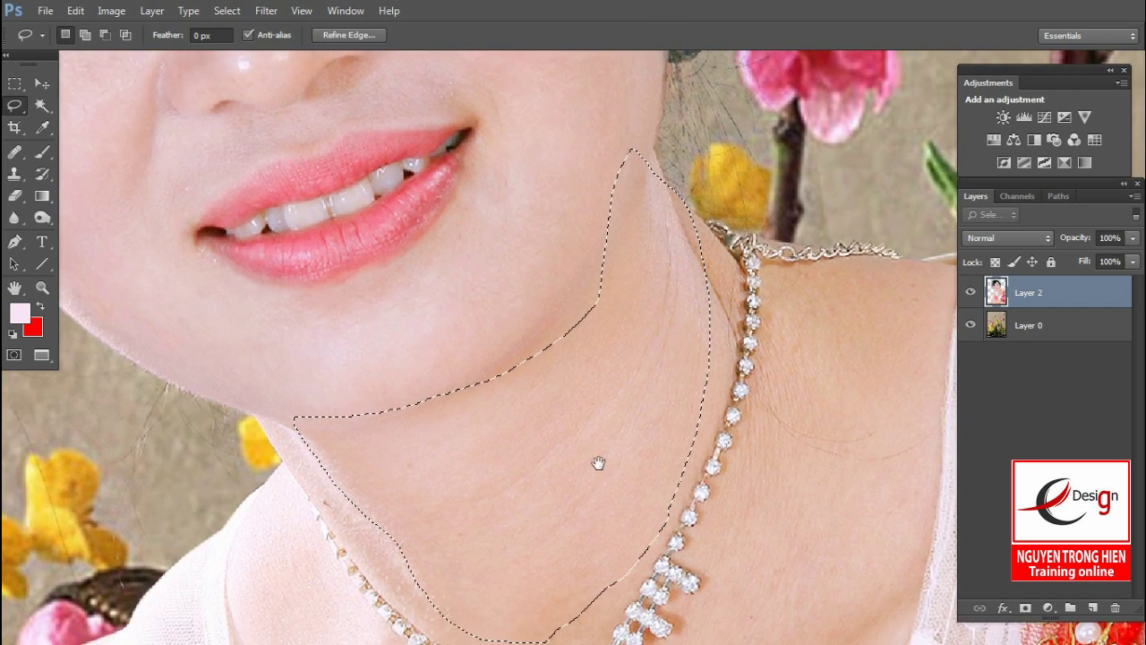
left_click_drag(598, 463, 635, 387)
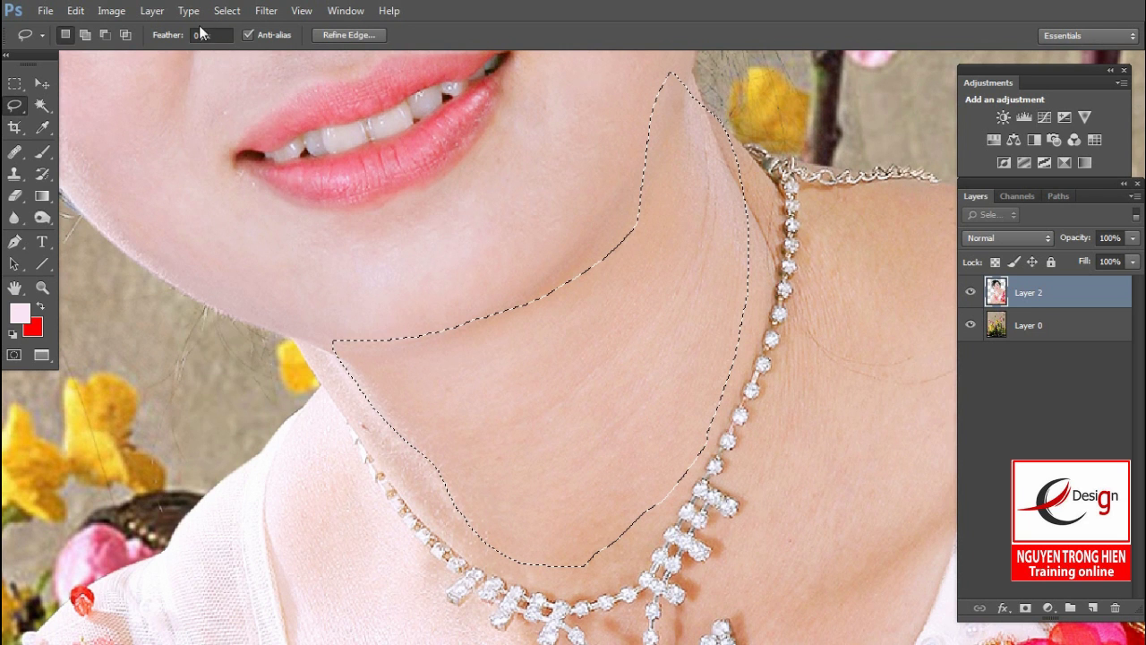
left_click(226, 10)
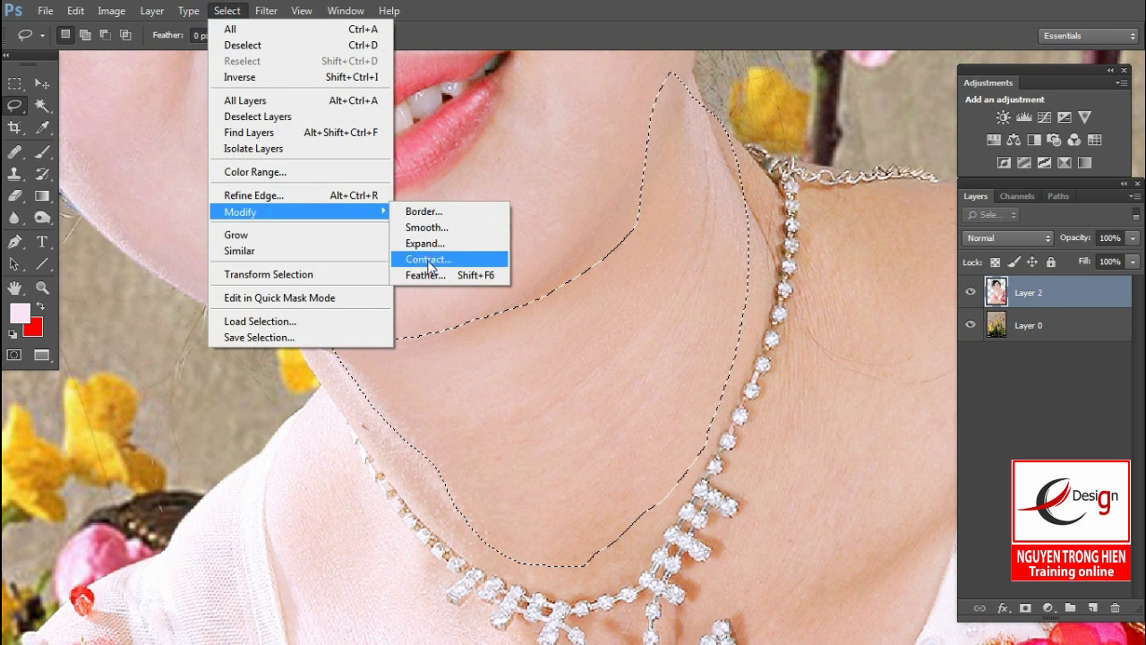
left_click(426, 275)
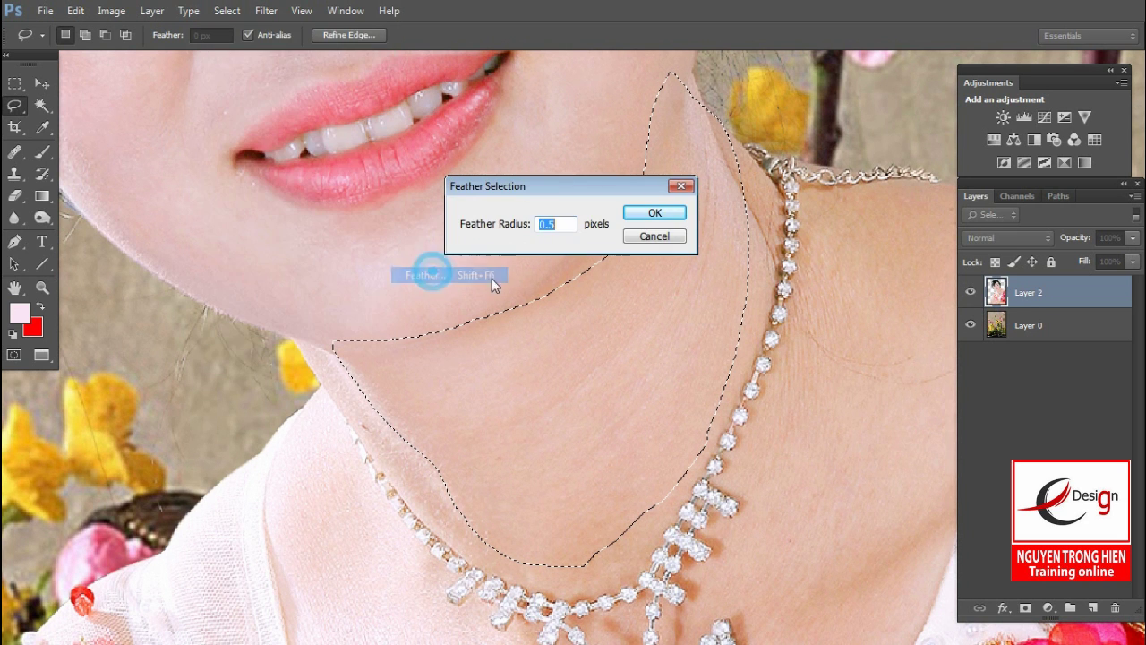
left_click(655, 215)
Copy the neck selection to a new Layer 3 and set its opacity to 50%
left_click(112, 11)
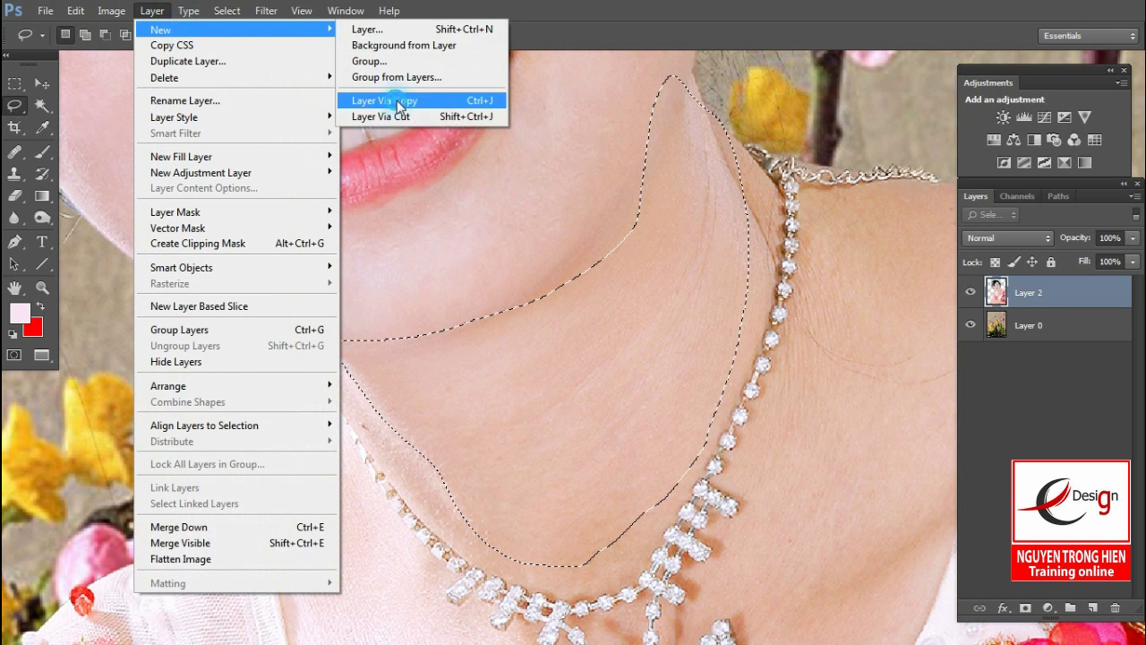
left_click(394, 102)
key("Return")
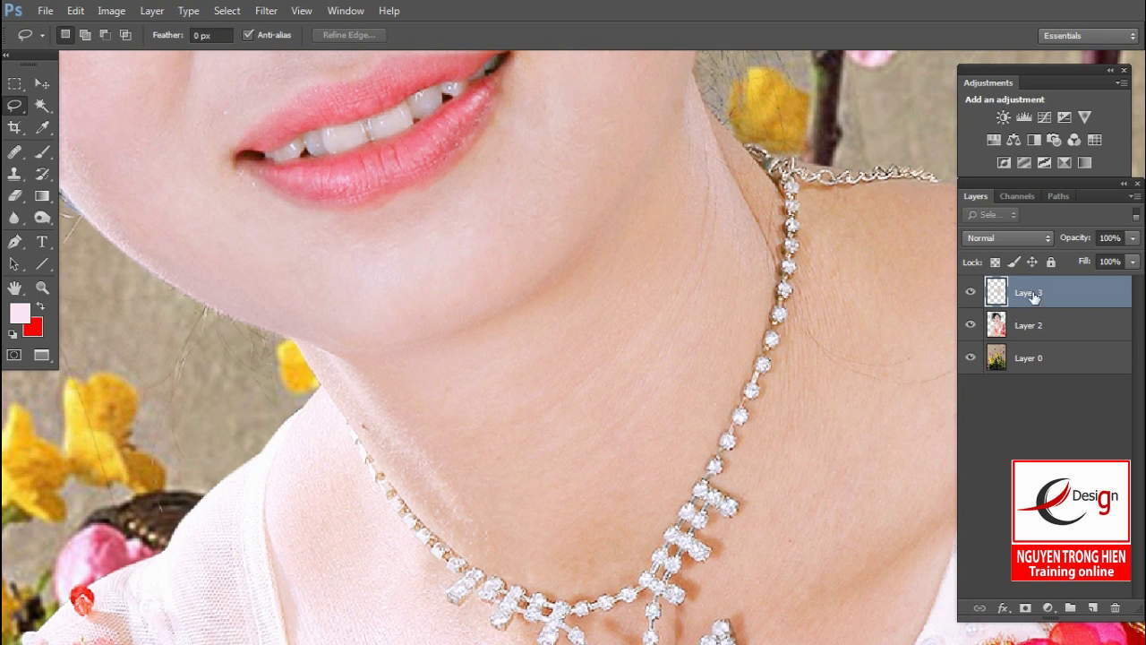
left_click(1119, 237)
type("50")
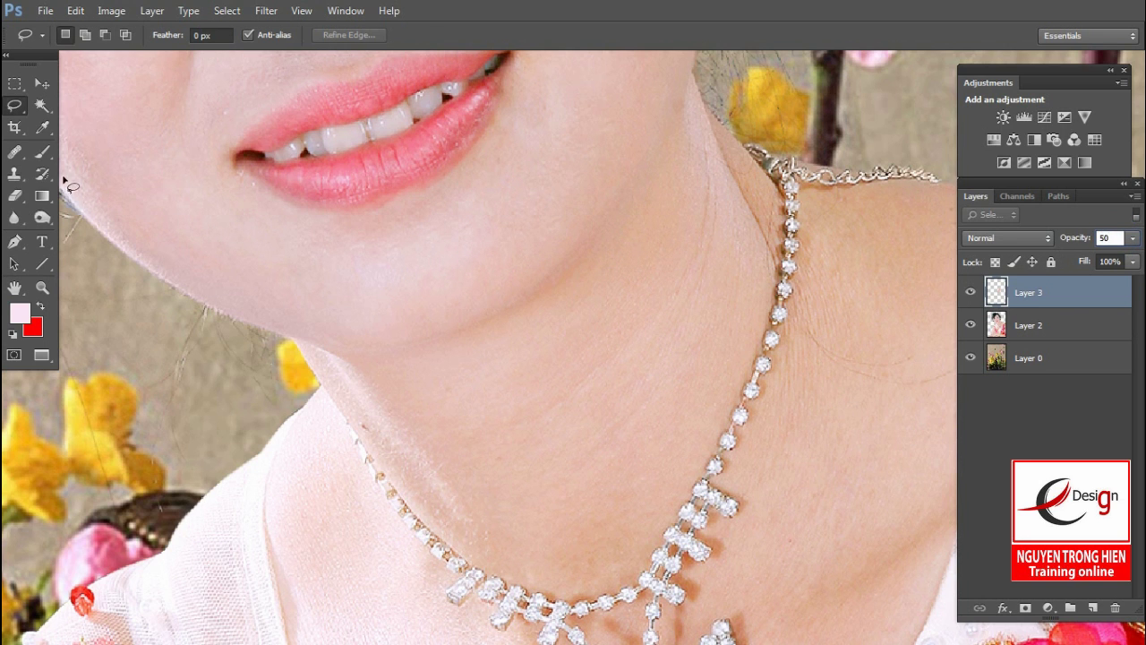
left_click(14, 151)
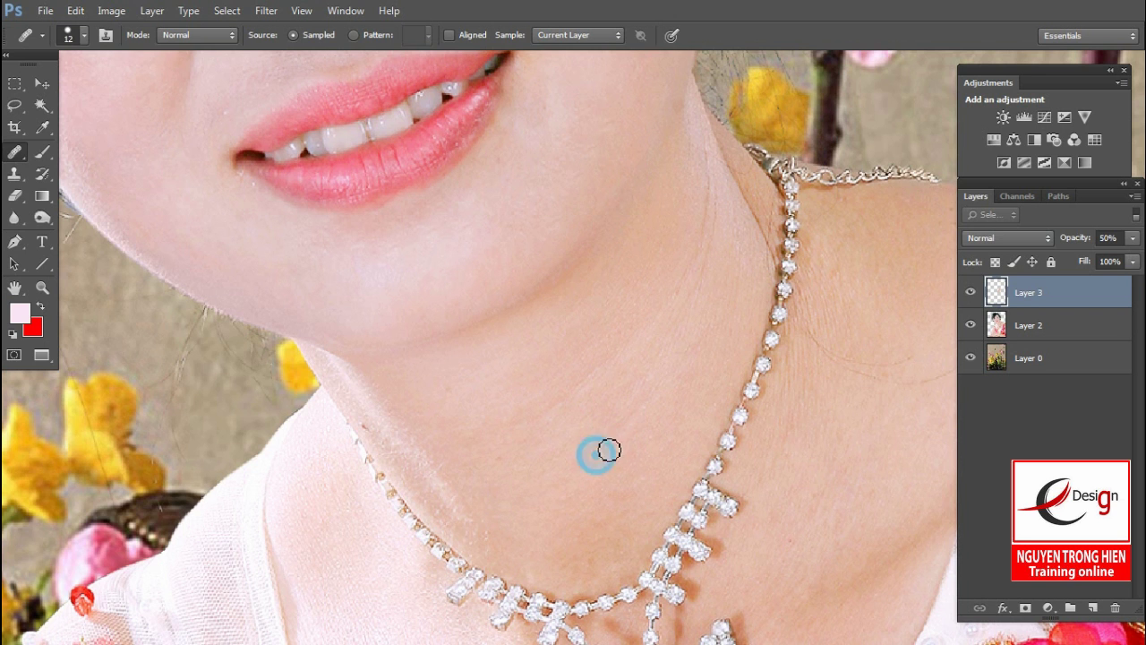
Set the Healing Brush to 45 px and heal the wrinkles along the neck
right_click(624, 427)
left_click_drag(684, 417, 682, 416)
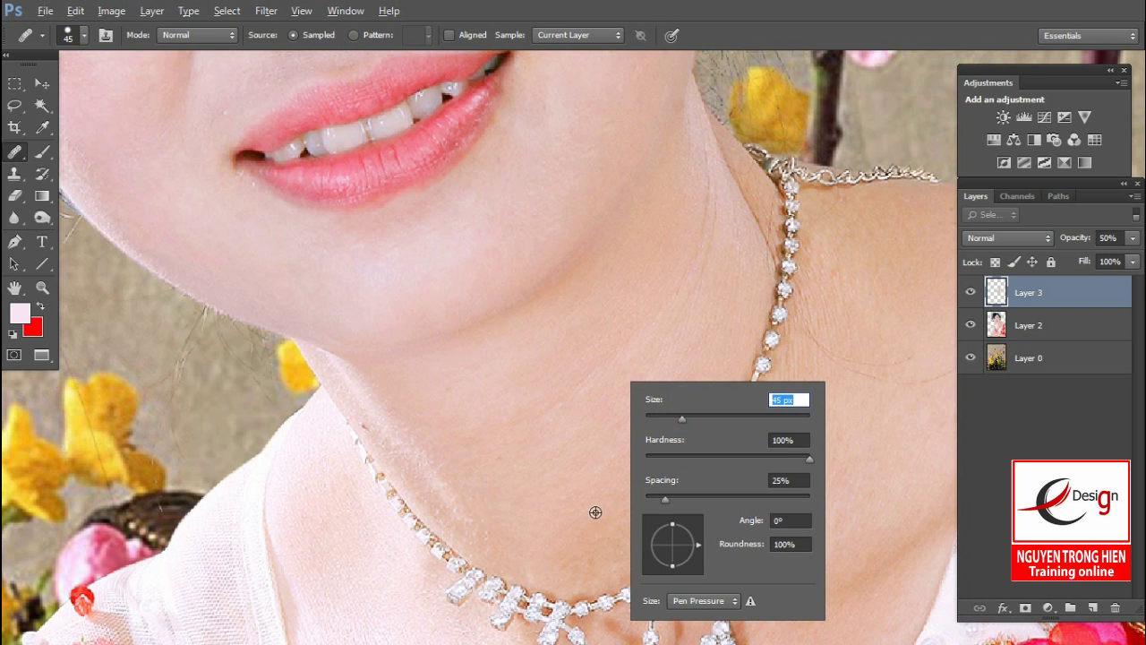
left_click(595, 512)
left_click(627, 407, "alt")
left_click(679, 299)
left_click(686, 267)
left_click(689, 224)
left_click(700, 174)
left_click(695, 264)
left_click(629, 329)
left_click(661, 275)
left_click(660, 242)
left_click(641, 319)
left_click(614, 366)
Reduce the brush to 44 px and heal the neck skin near the necklace
right_click(616, 350)
left_click_drag(658, 380, 656, 379)
left_click(716, 268)
left_click(740, 205)
left_click(744, 231)
With an 18 px brush, heal the skin along the necklace and remaining neck wrinkles
right_click(697, 307)
left_click(736, 347)
left_click(699, 257)
left_click(724, 173)
left_click(725, 186)
left_click(749, 235)
left_click(760, 256)
left_click(706, 171)
left_click(695, 225)
left_click(684, 250)
Heal the skin around the lower neck and the lower left neck
left_click_drag(631, 403, 671, 209)
left_click(617, 328)
left_click(604, 386)
left_click(652, 332)
left_click_drag(621, 371, 734, 201)
left_click(643, 308)
left_click(551, 325)
left_click(529, 222)
left_click(528, 325)
left_click(549, 372)
Heal the upper neck near the necklace and one last spot, then zoom out
left_click_drag(581, 246, 540, 418)
left_click(585, 235)
left_click(528, 238)
left_click(493, 256)
left_click(461, 243)
left_click(536, 307)
left_click(553, 325)
left_click_drag(565, 269, 658, 609)
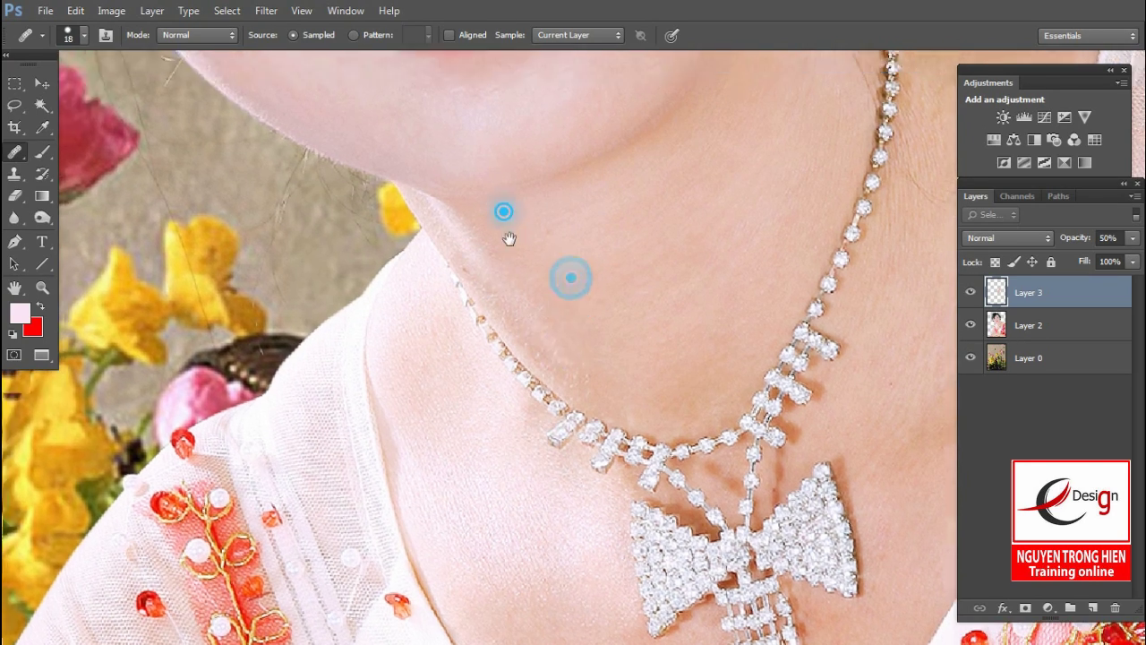
key("ctrl+minus")
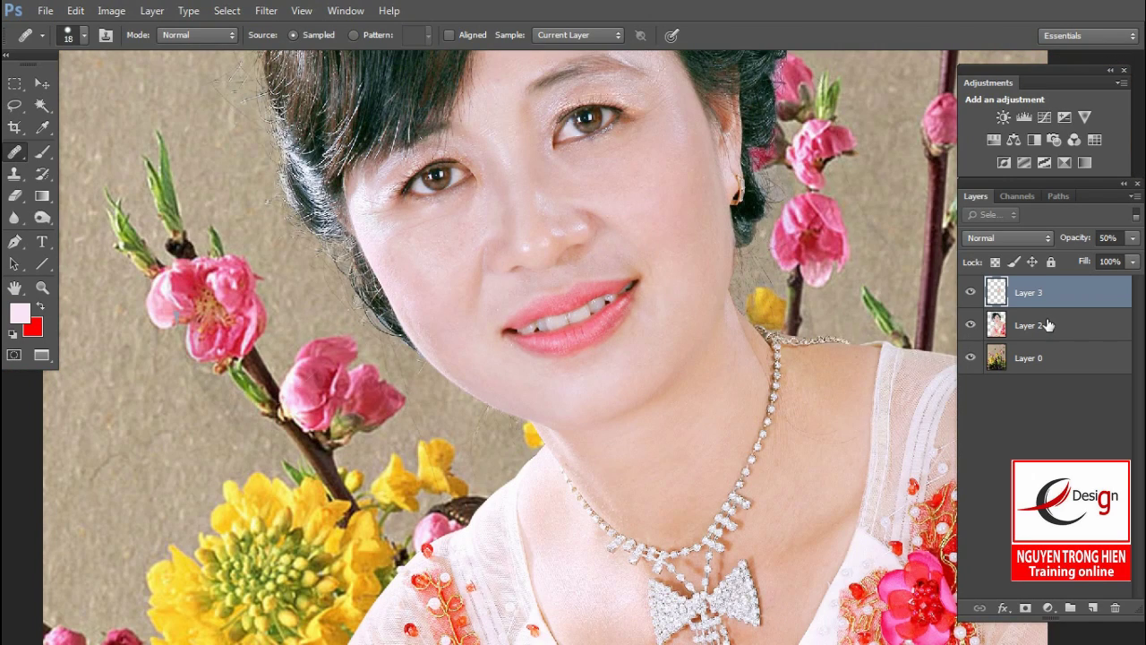
Merge Layer 3 into Layer 2 with Ctrl+E
left_click(1049, 325, "ctrl")
key("ctrl+e")
key("ctrl+minus")
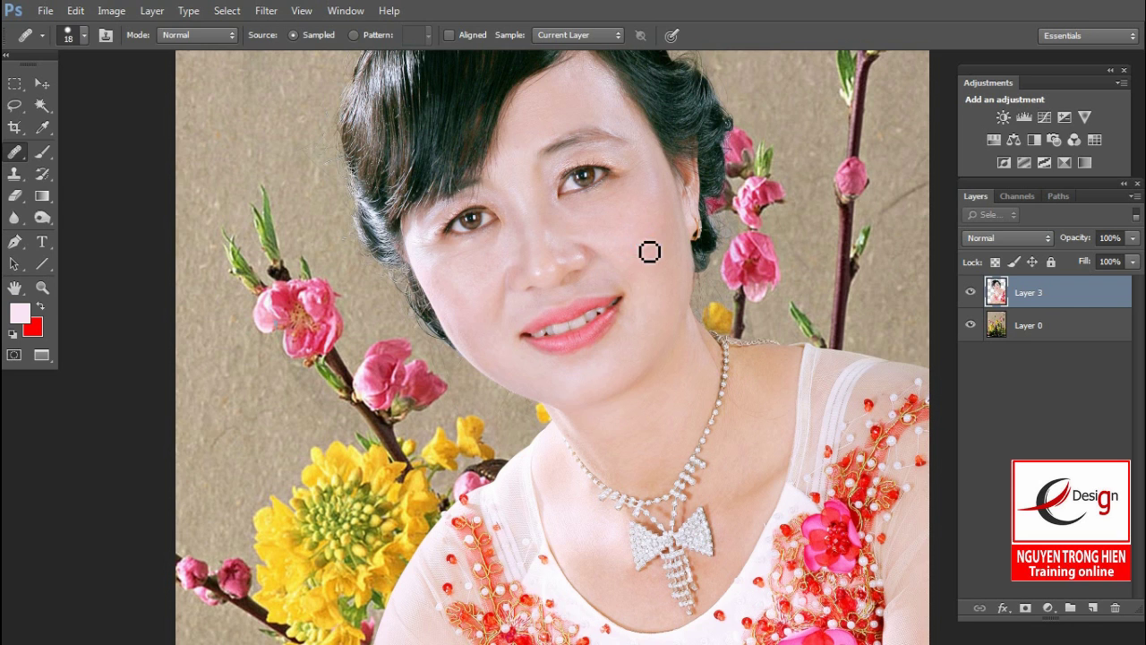
Lasso the face skin, leaving out the eyes and mouth
key("l")
left_click_drag(526, 89, 597, 64)
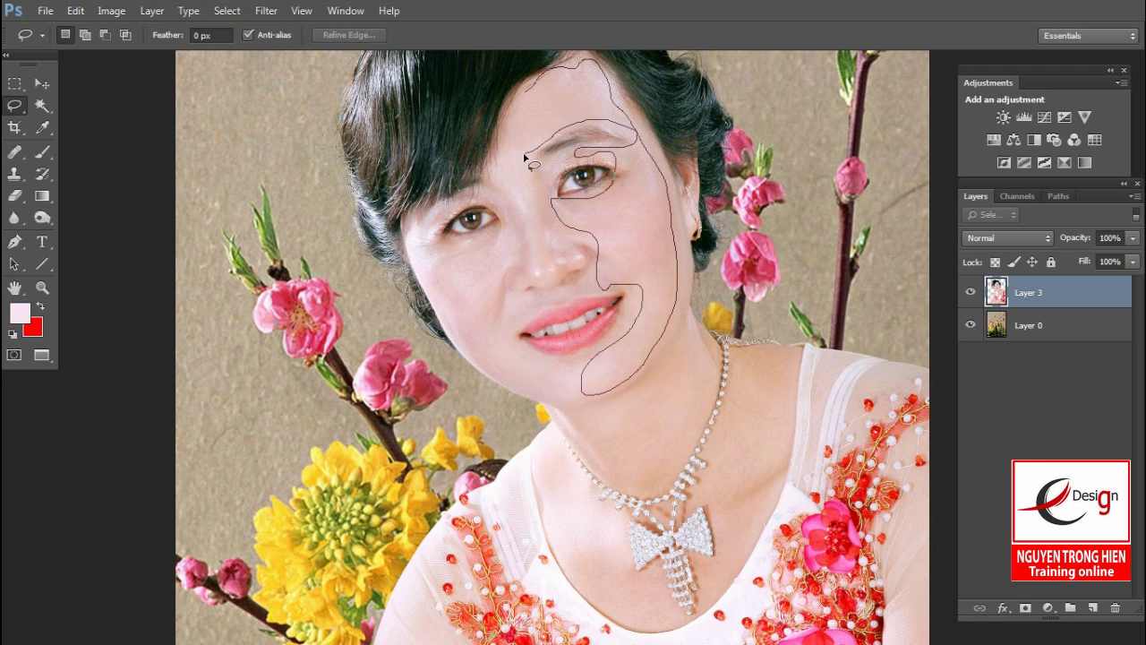
left_click_drag(525, 158, 513, 148)
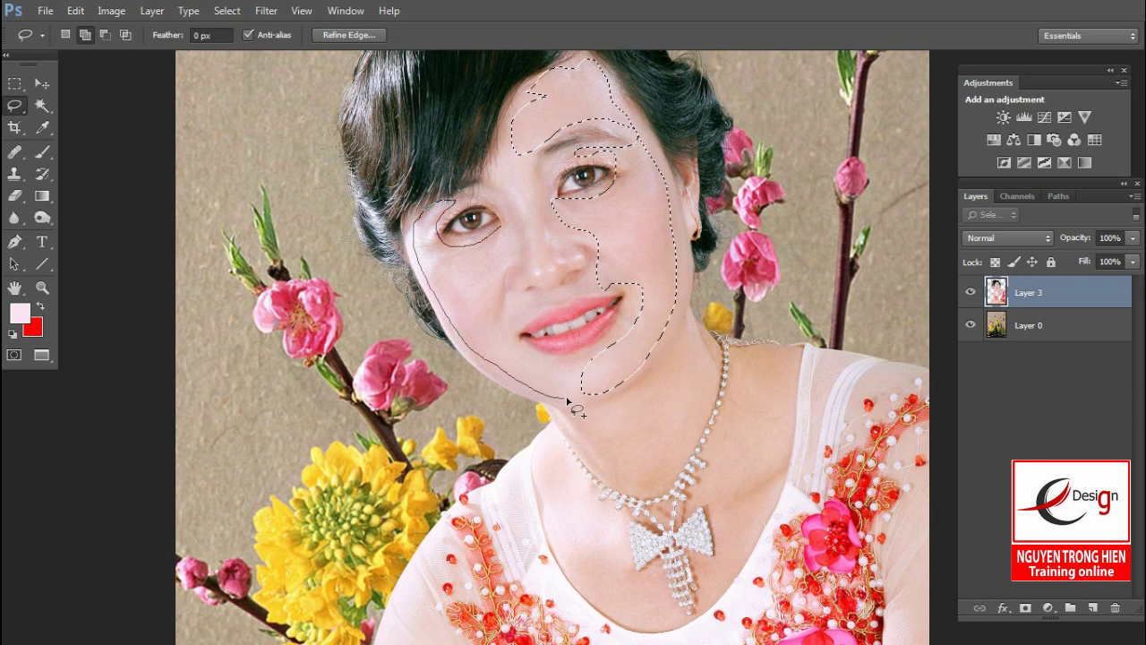
left_click_drag(515, 231, 514, 232)
left_click_drag(653, 404, 631, 343)
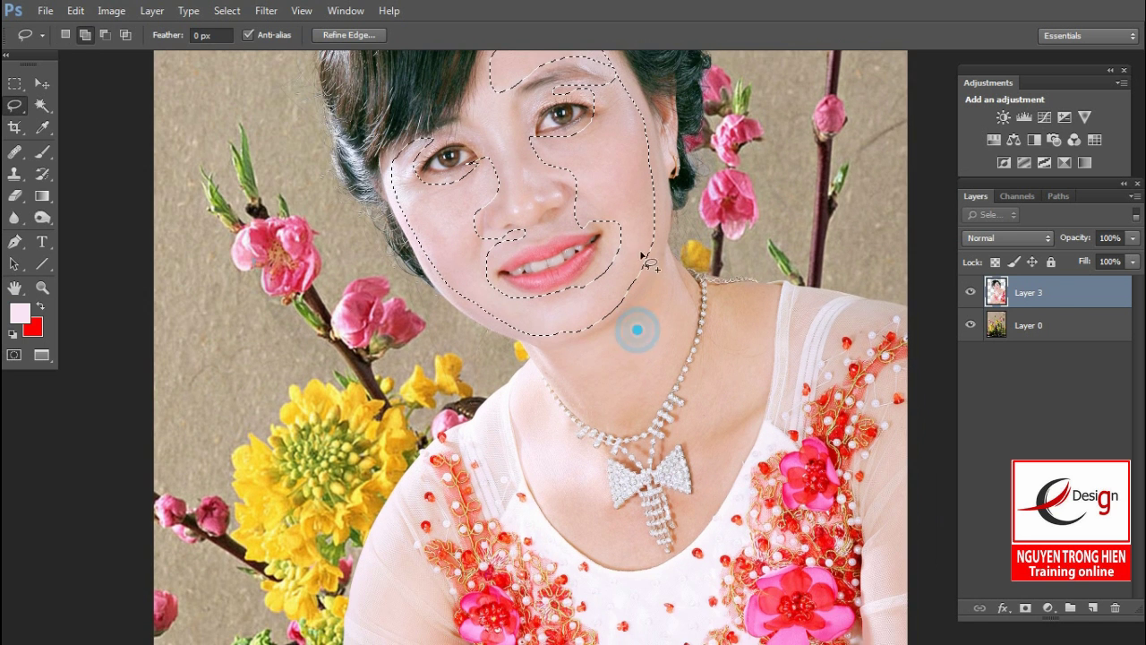
left_click_drag(617, 198, 632, 296)
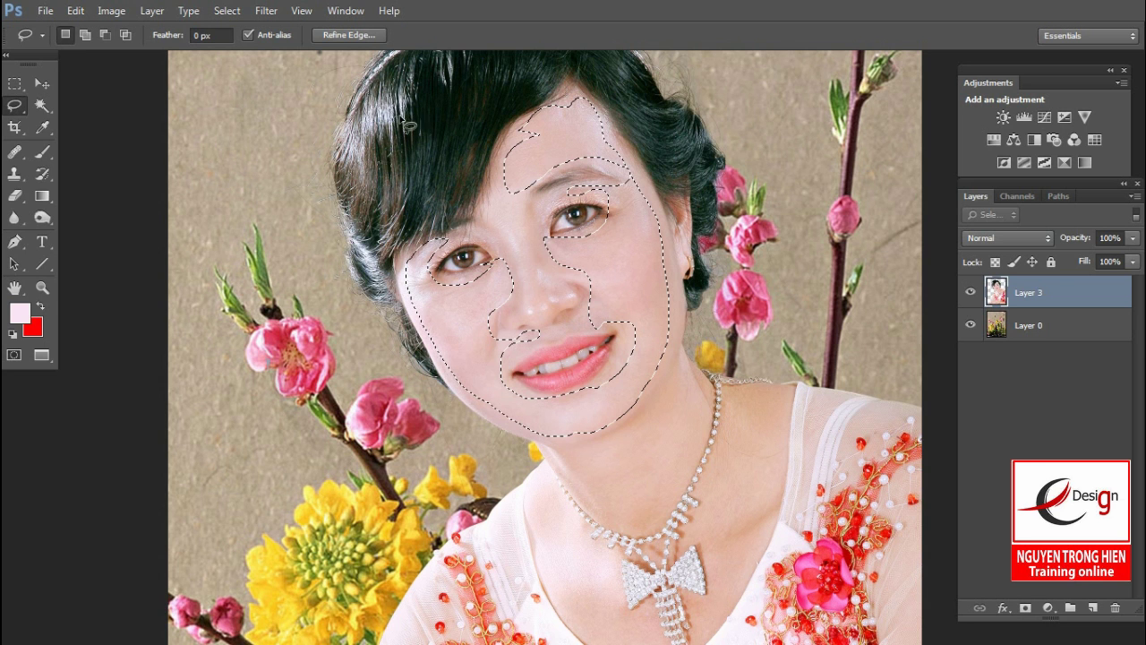
Feather the face selection by 5 pixels
left_click(227, 10)
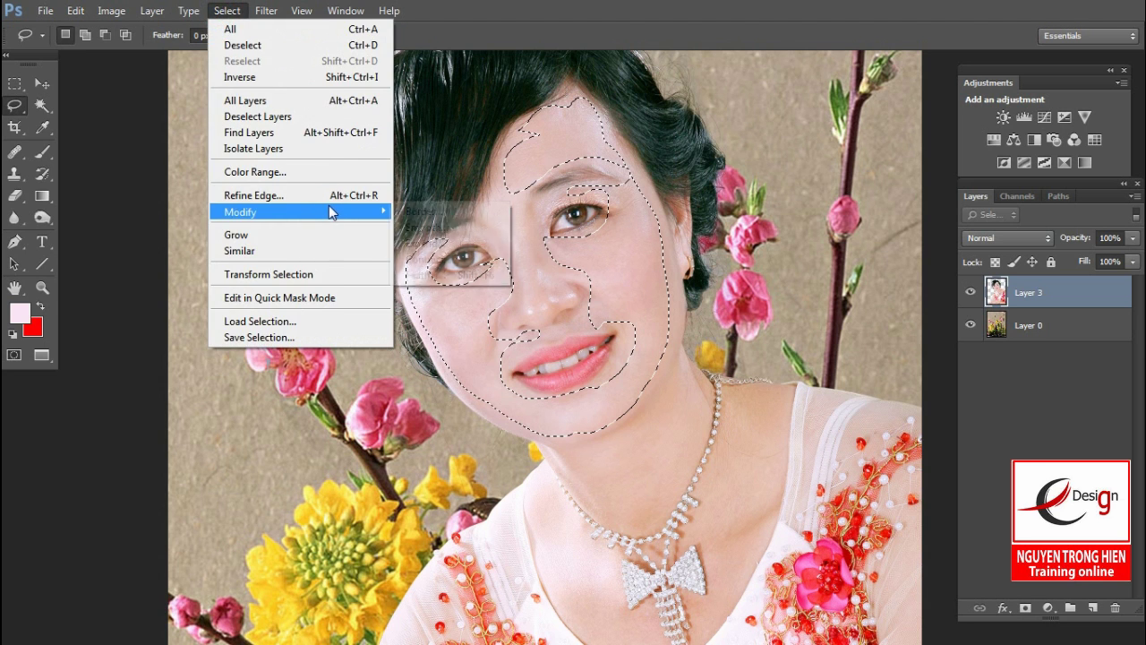
left_click(452, 276)
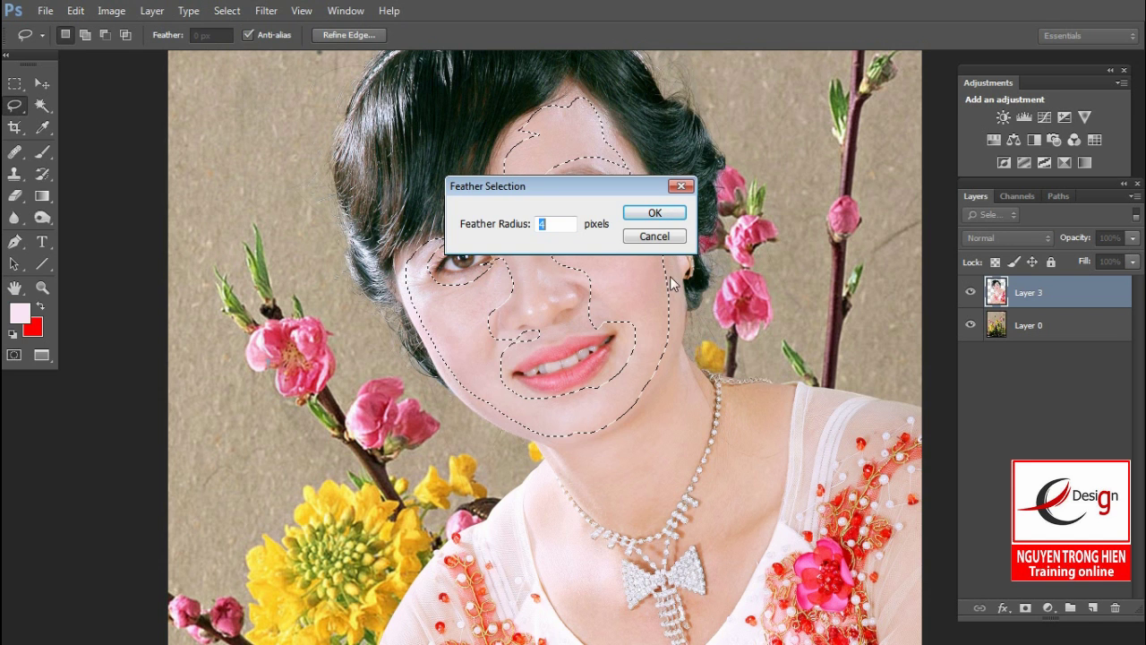
type("5")
key("Return")
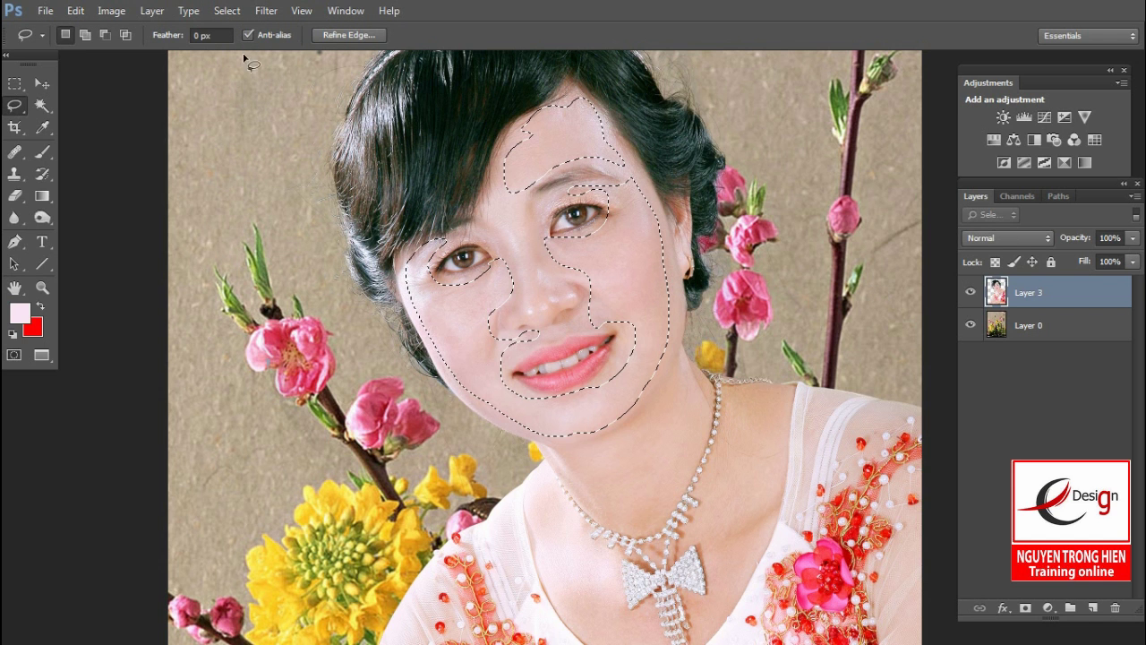
left_click(114, 10)
mouse_move(162, 30)
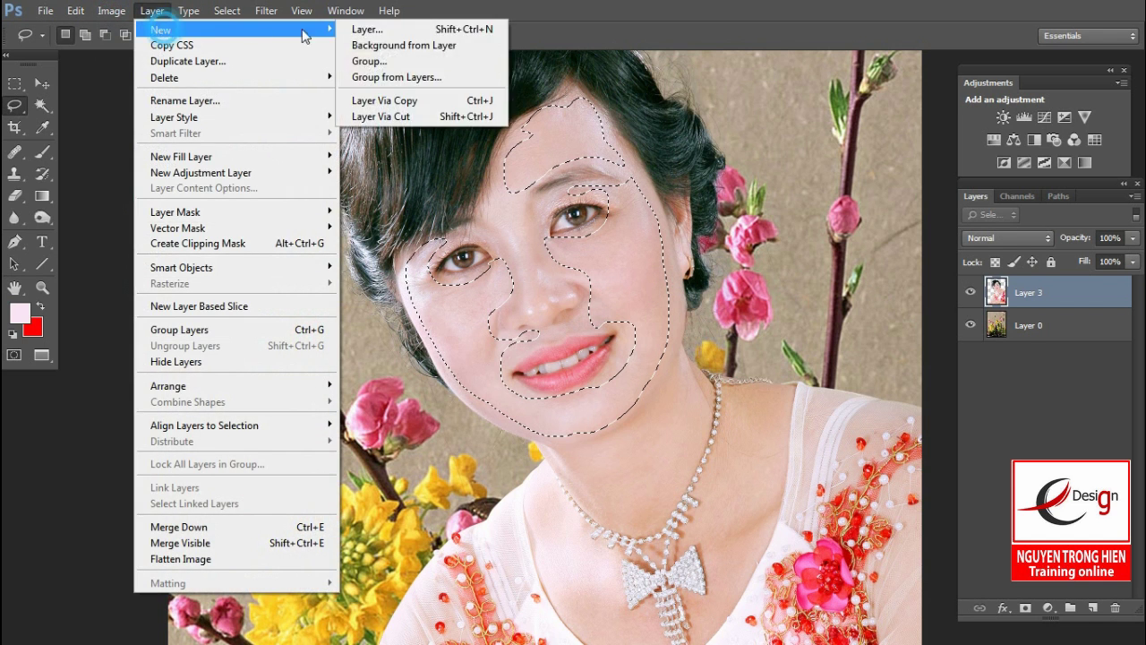
Copy the face skin to a new Layer 4 and apply an 11.1 px Gaussian Blur
left_click(385, 100)
scroll(649, 280, "up", 2)
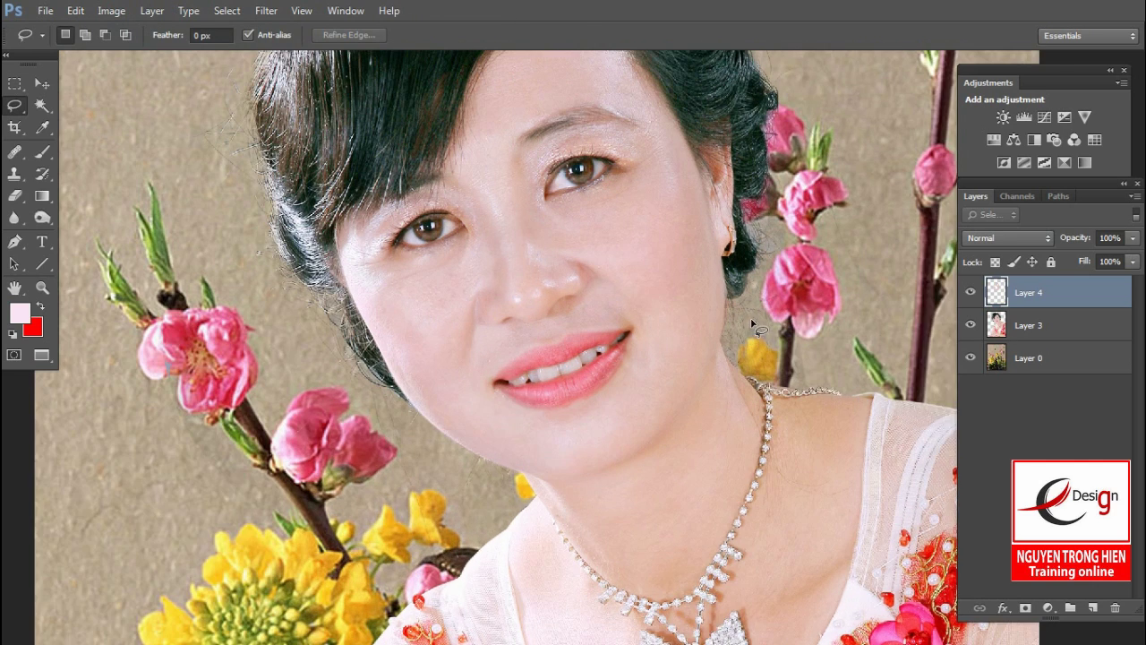
left_click(266, 11)
mouse_move(274, 196)
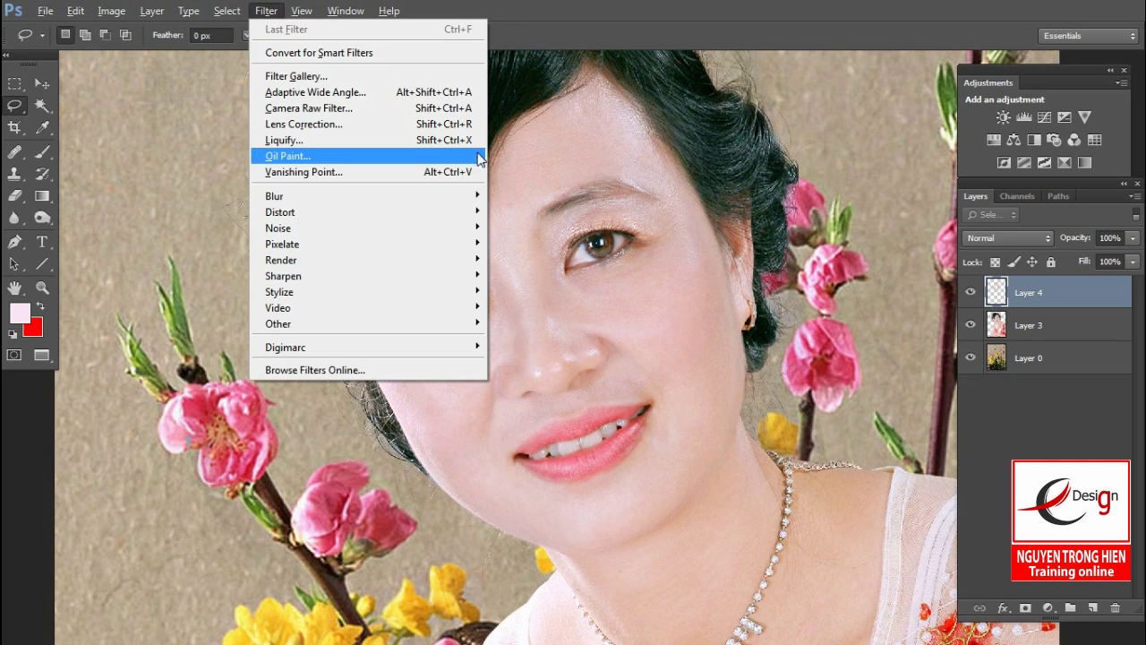
left_click(562, 314)
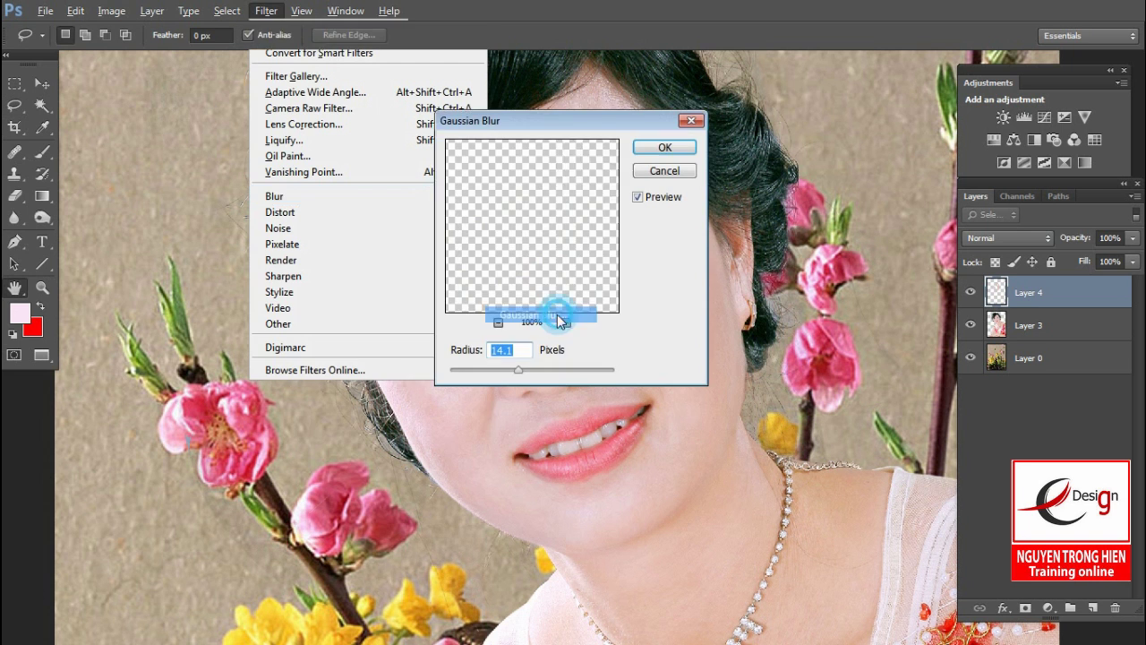
left_click_drag(560, 120, 955, 163)
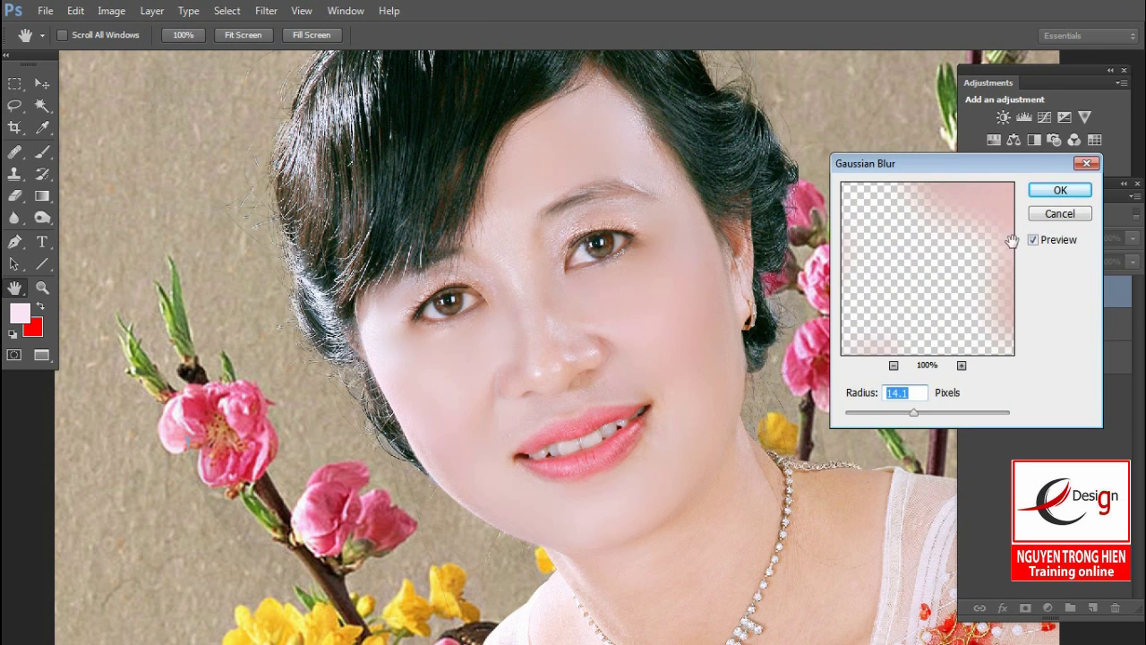
left_click(1045, 248)
left_click(1045, 248)
double_click(920, 392)
type("11")
type("0")
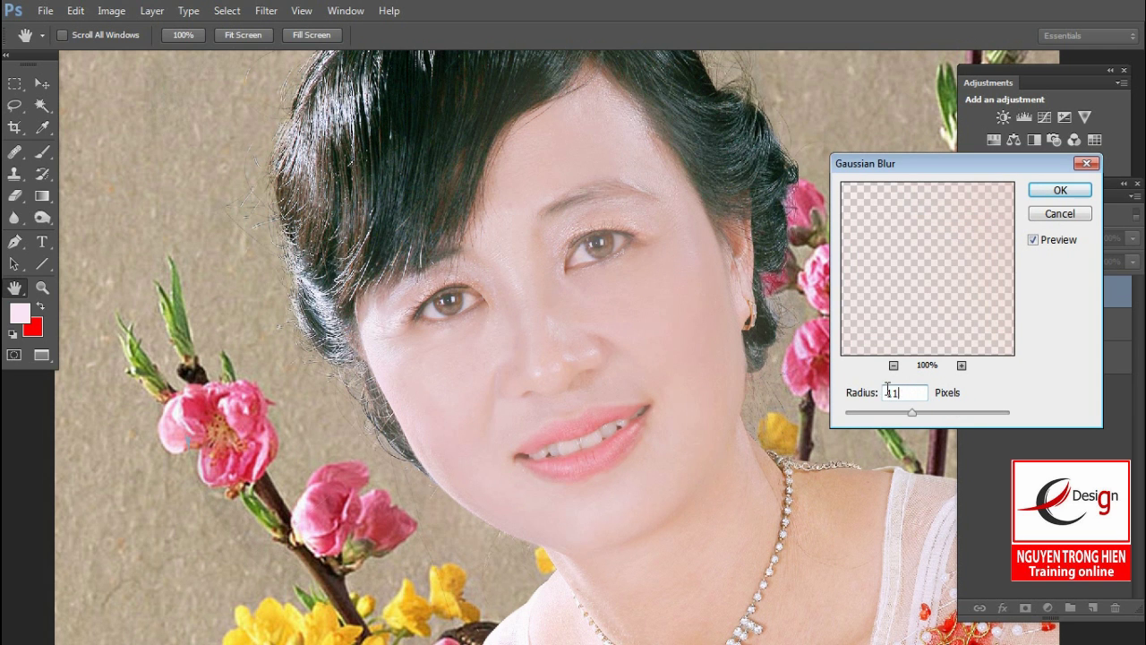
type(".1")
left_click(1046, 240)
left_click(1046, 240)
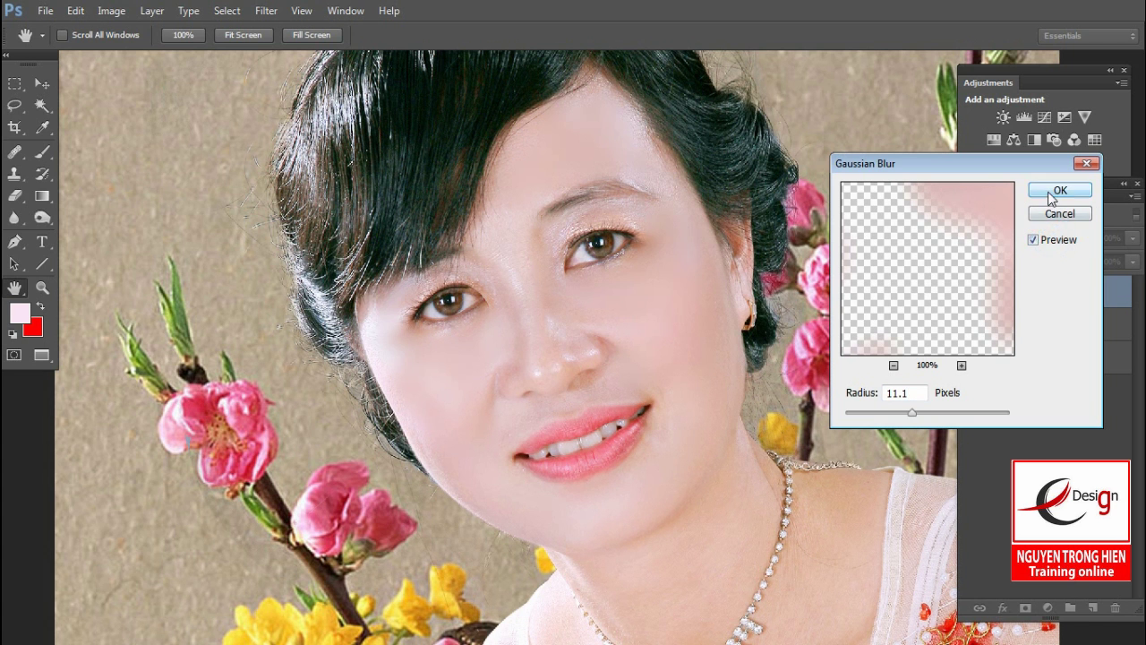
left_click(1057, 191)
Add 1% noise to the blurred face skin
key("l")
key("ctrl+plus")
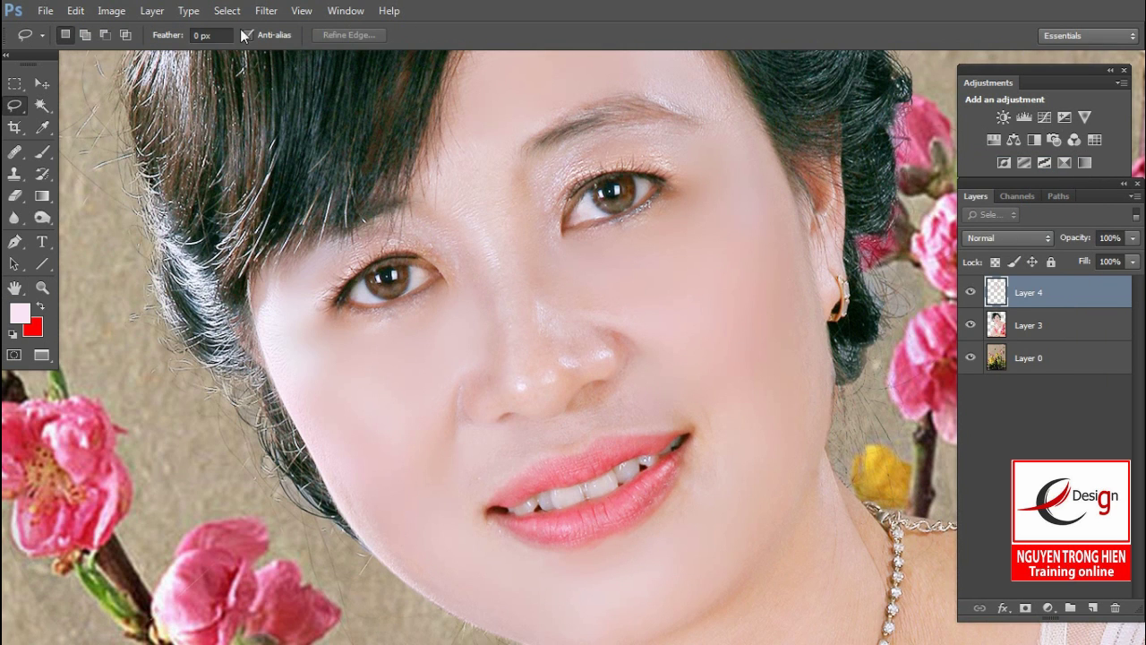
left_click(266, 11)
mouse_move(278, 228)
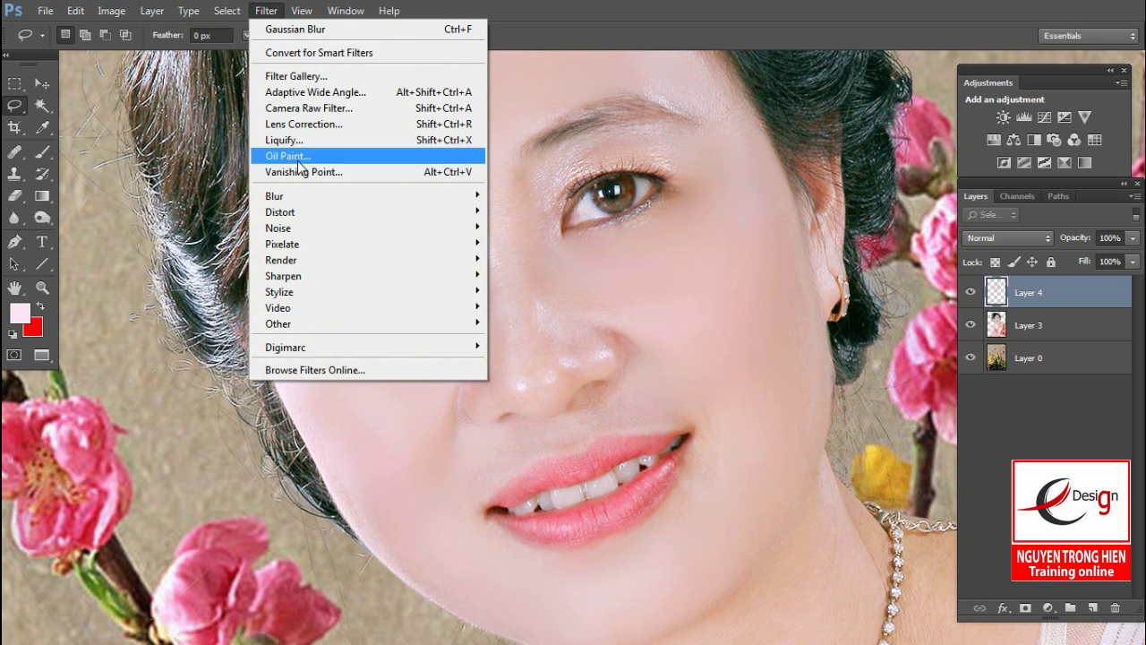
left_click(527, 227)
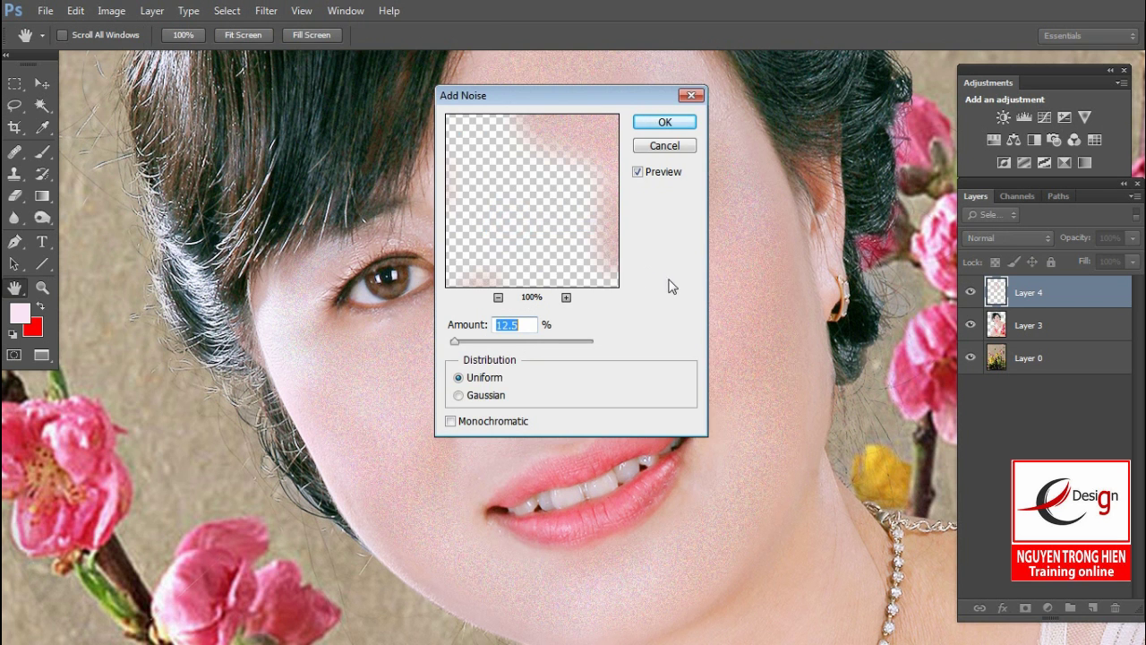
left_click_drag(589, 98, 979, 105)
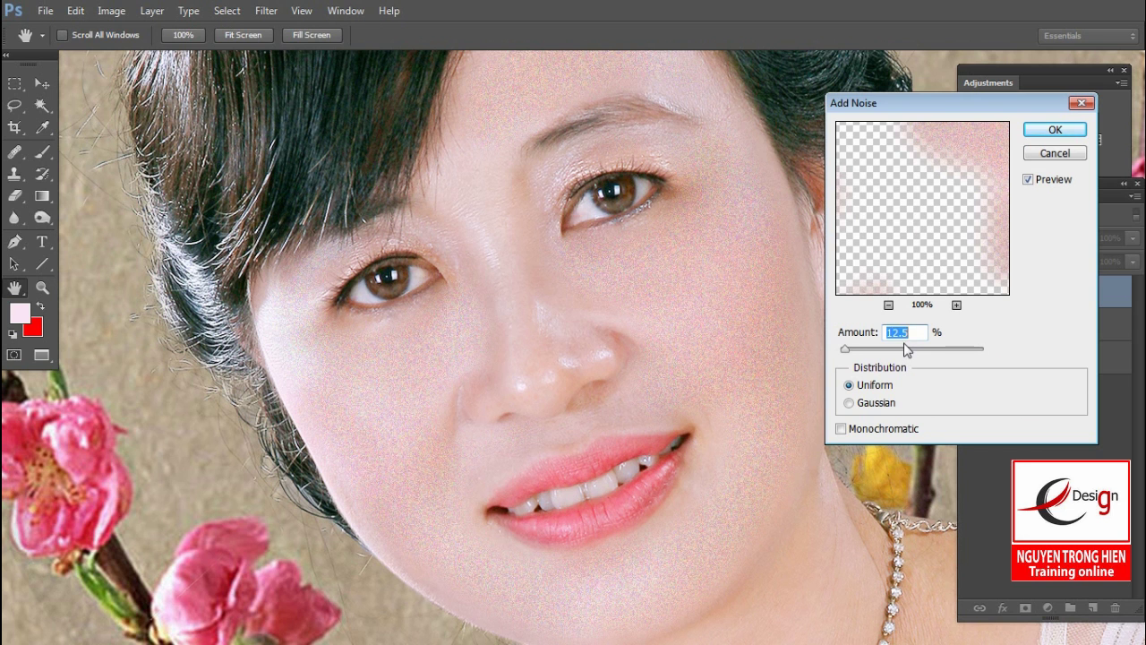
left_click(1053, 132)
Set the blurred skin layer to 50% opacity
key("z")
left_click_drag(579, 238, 789, 350)
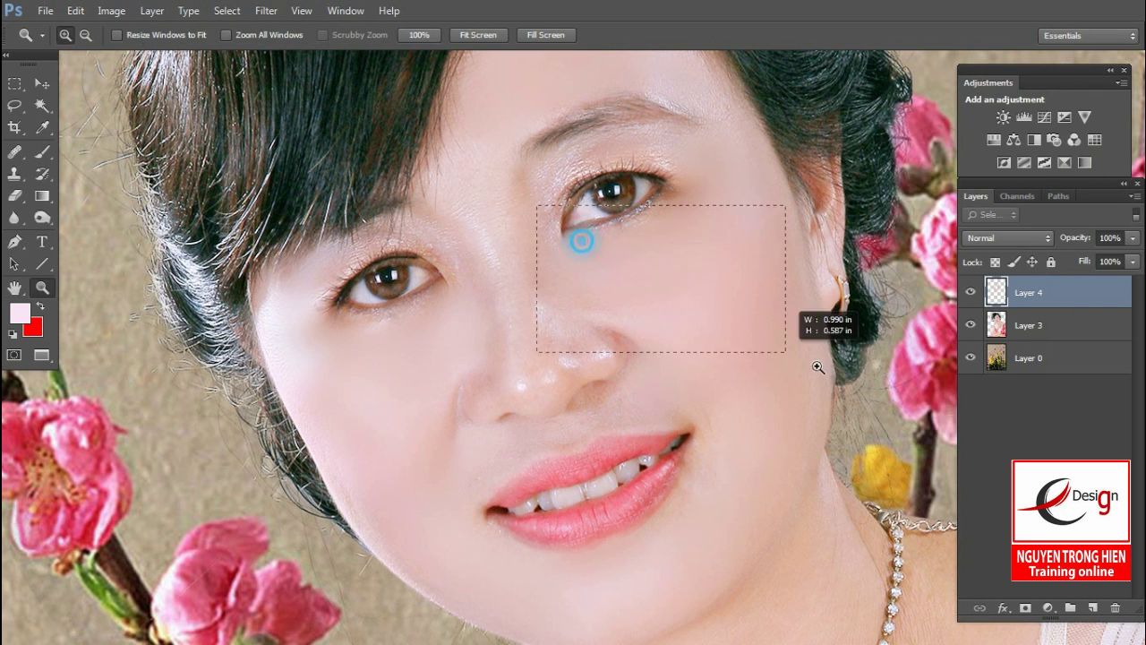
left_click_drag(553, 316, 816, 396)
key("ctrl+1")
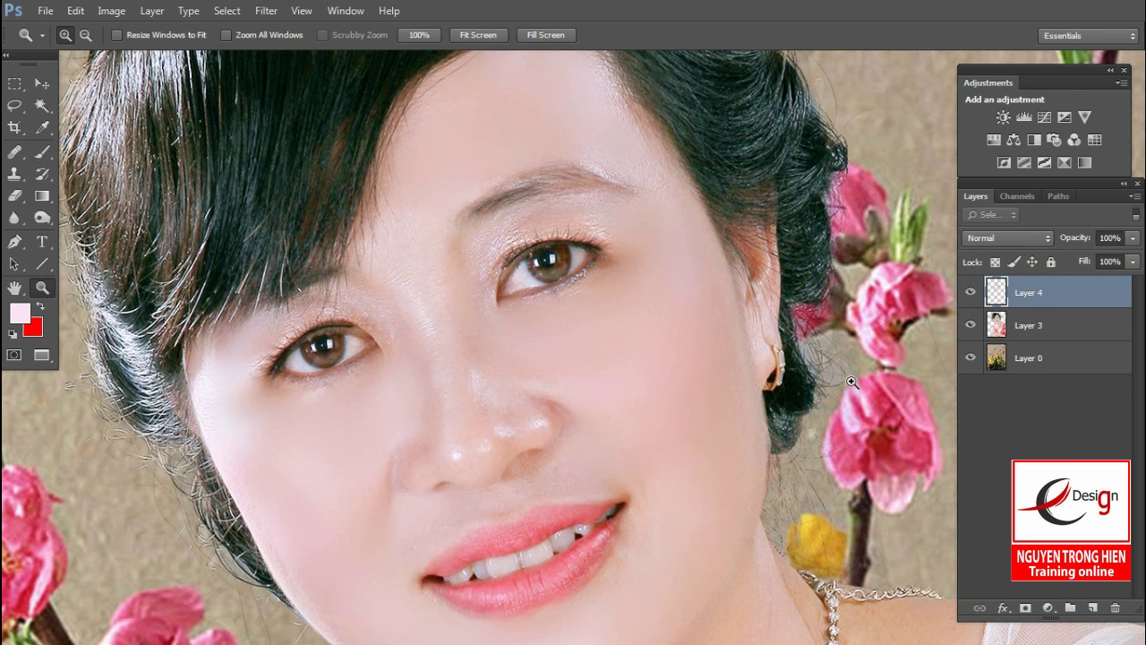
left_click(1119, 238)
type("50")
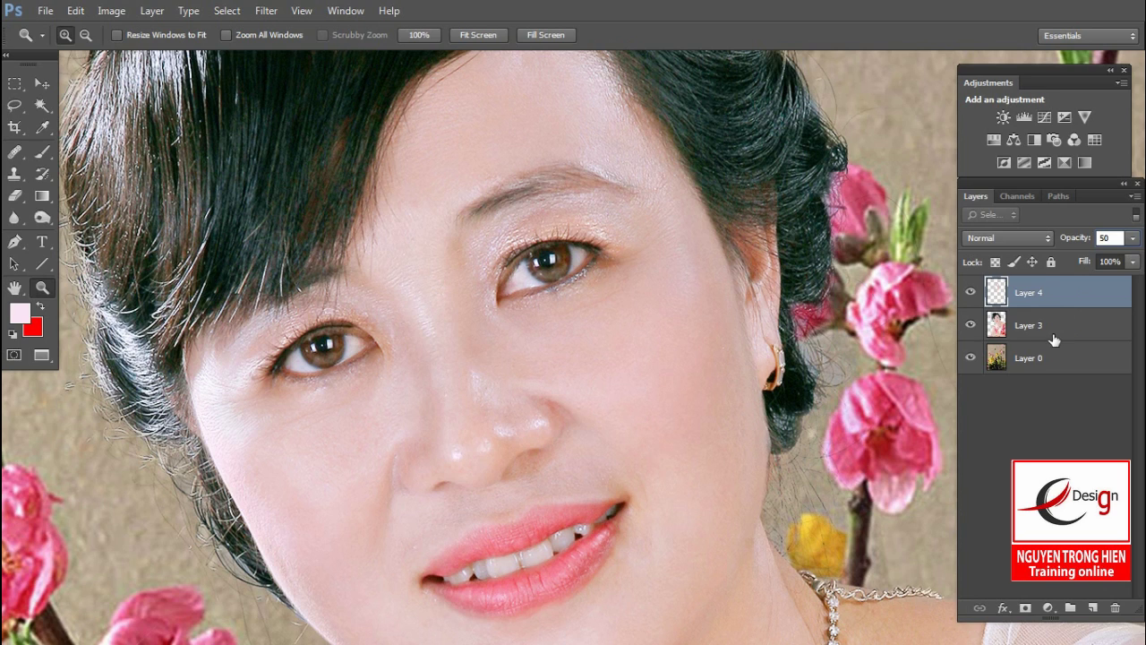
Toggle the smoothing layer to compare, then merge Layer 4 with Layer 3
key("ctrl+plus")
left_click(971, 293)
left_click(971, 293)
key("ctrl+minus")
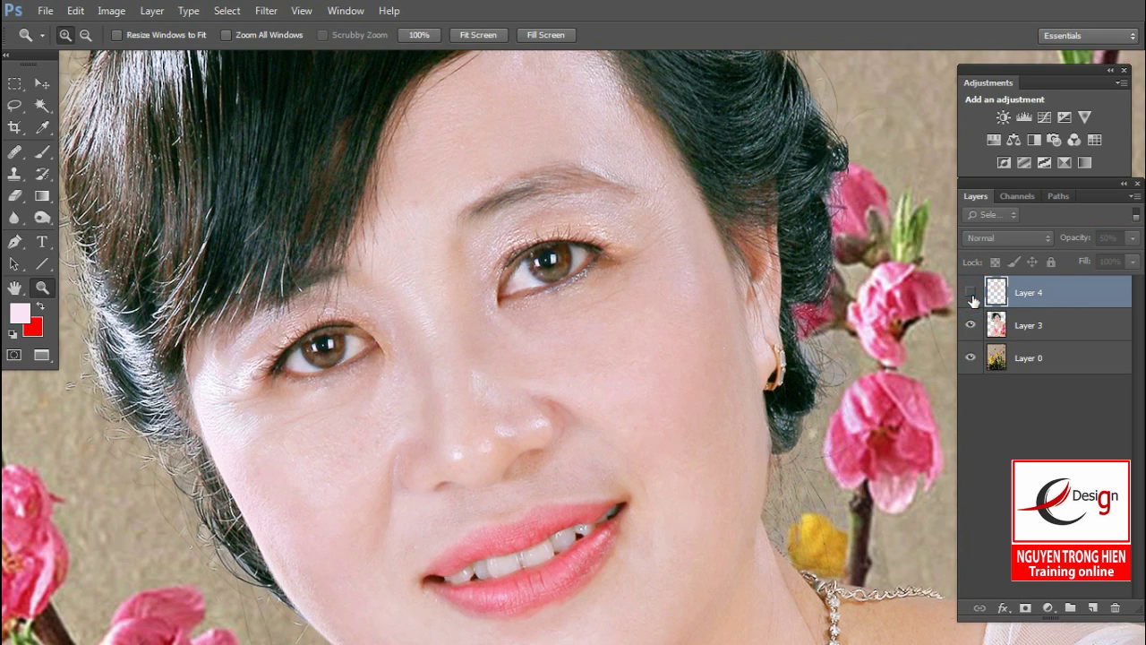
left_click(970, 292)
left_click(971, 292)
left_click_drag(802, 336, 889, 329)
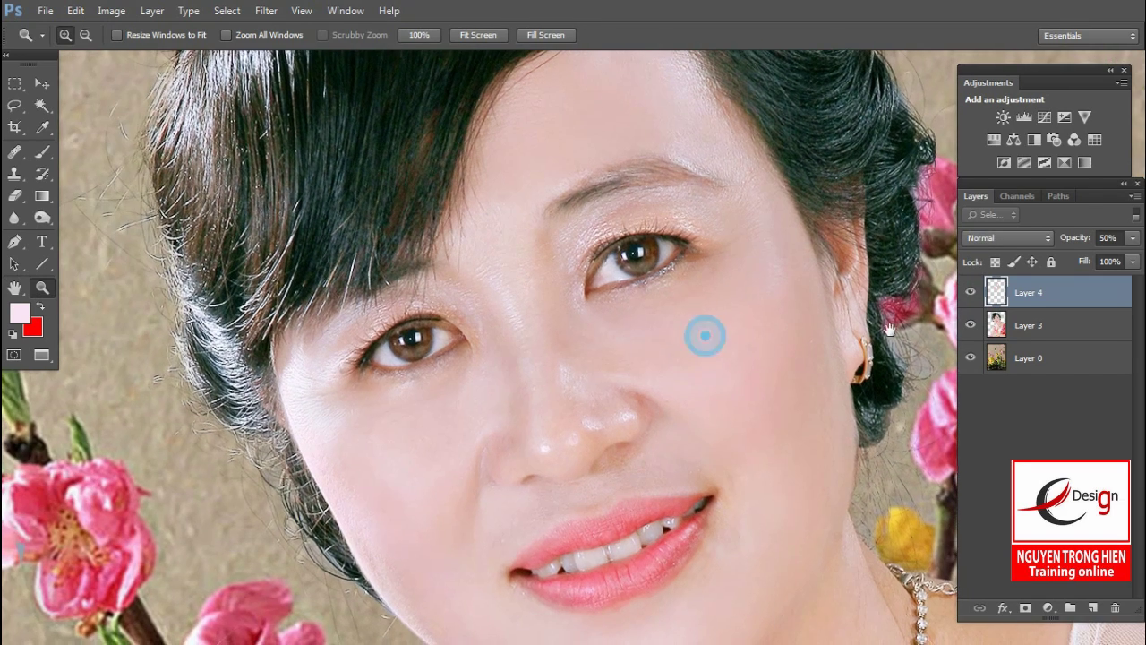
left_click(1046, 326, "ctrl")
right_click(1044, 324)
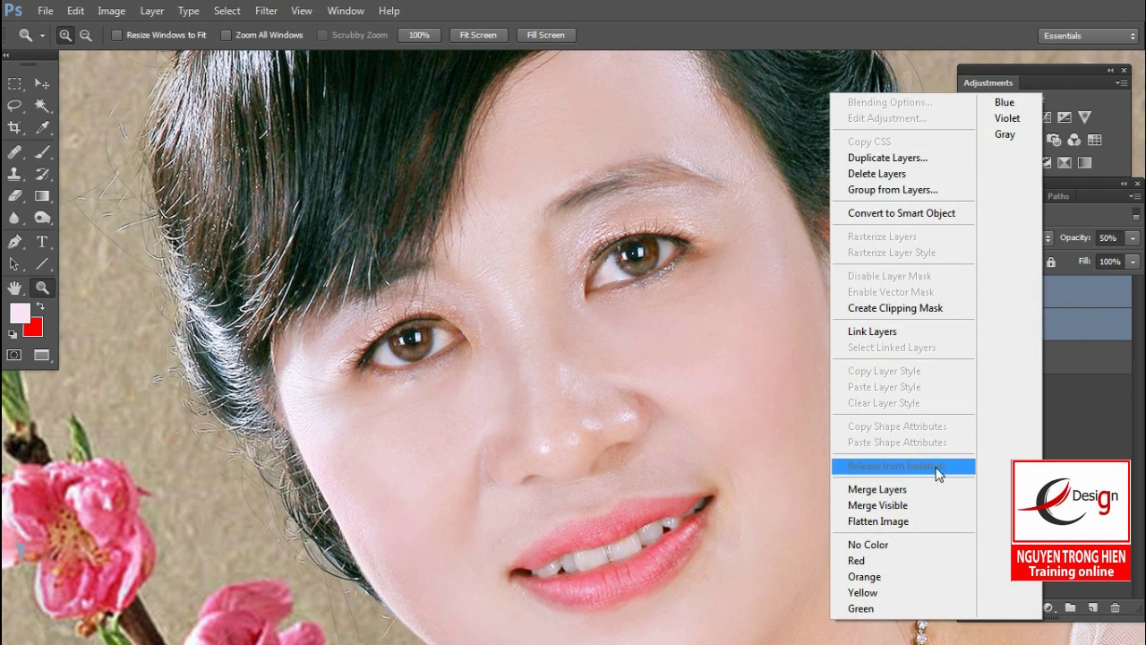
left_click(934, 495)
Lasso the nose bridge and add the smile-line area above the upper lip
left_click_drag(617, 343, 677, 350)
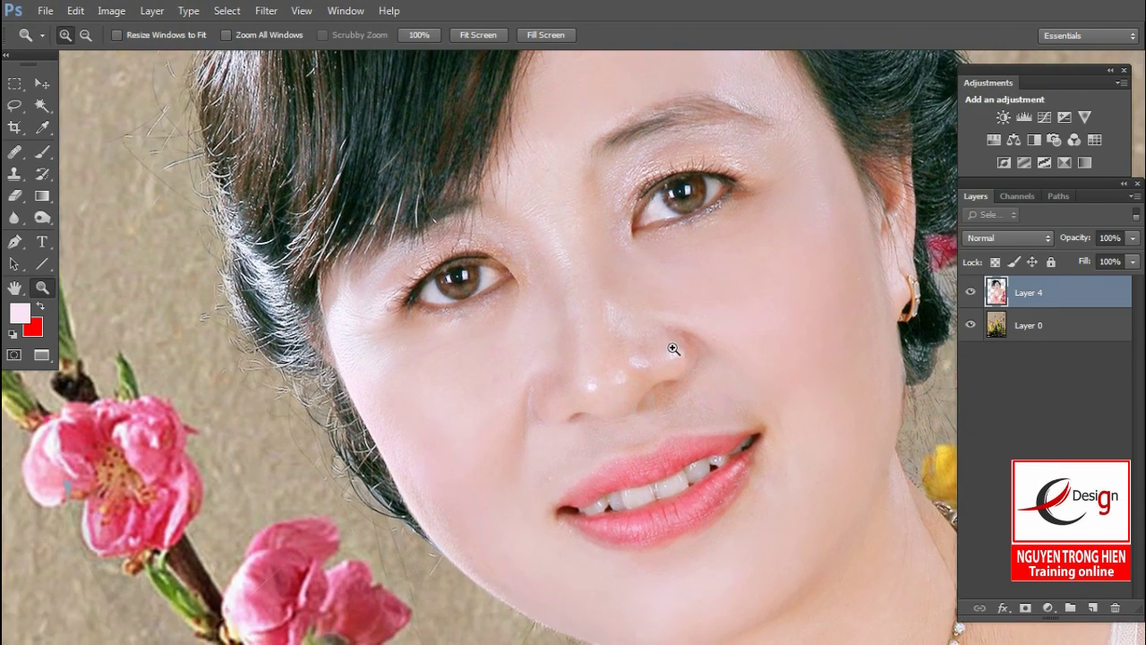
key("l")
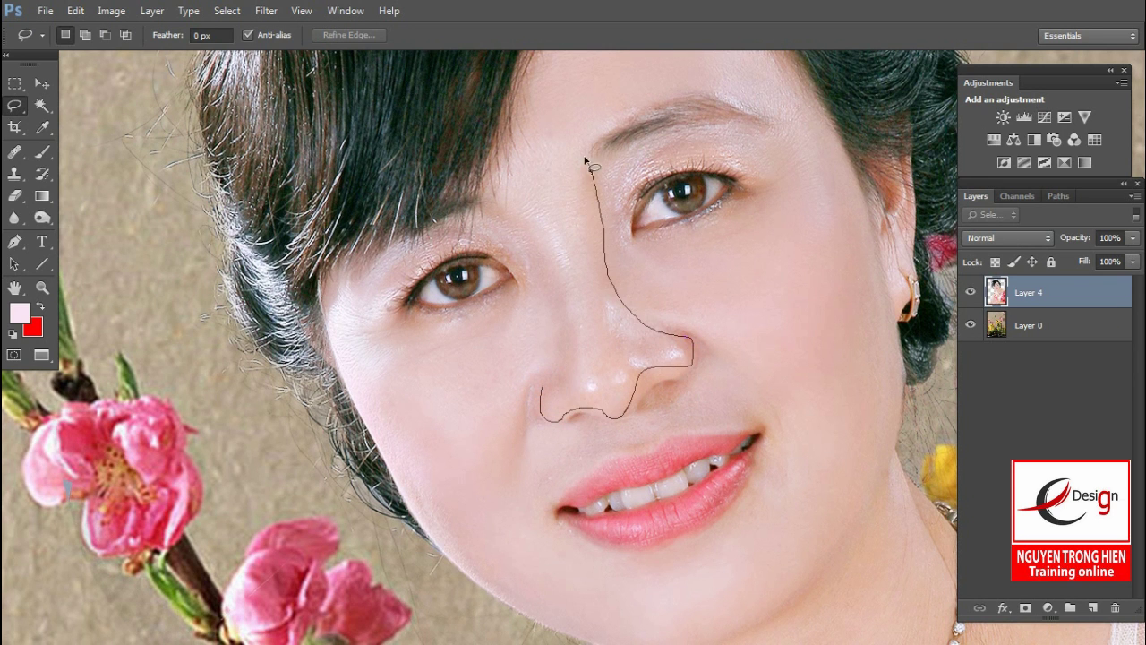
left_click_drag(550, 349, 542, 386)
scroll(542, 385, "down", 3)
mouse_move(475, 269)
left_mouse_down()
mouse_move(605, 281)
mouse_move(677, 220)
left_mouse_up()
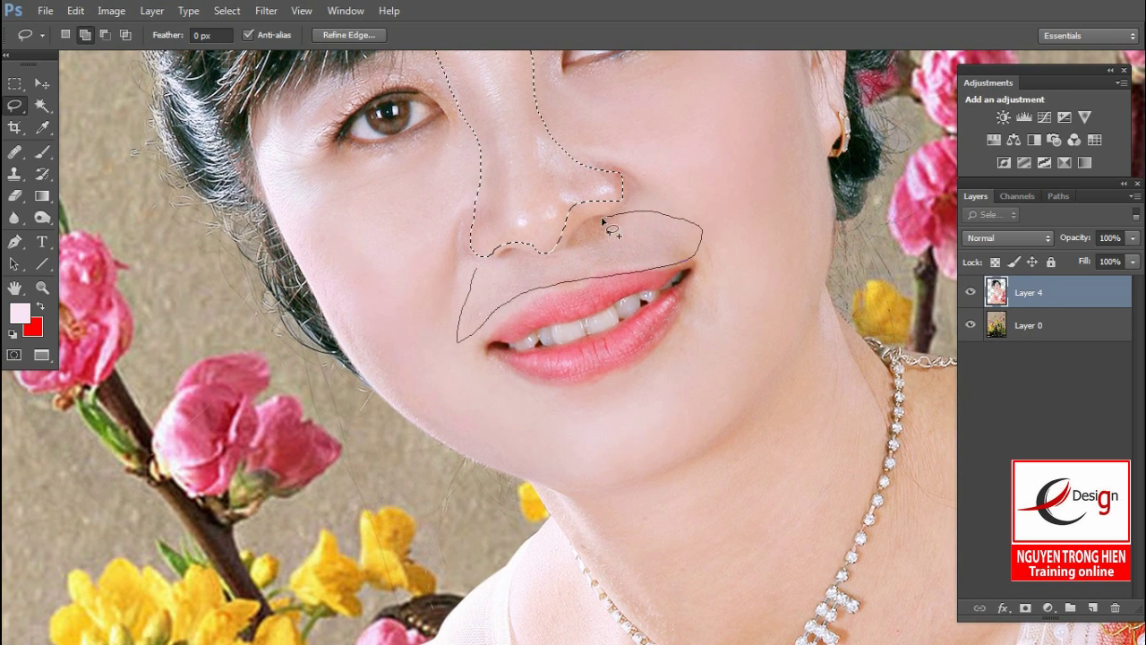
left_click_drag(529, 269, 481, 263)
left_click_drag(579, 230, 557, 309)
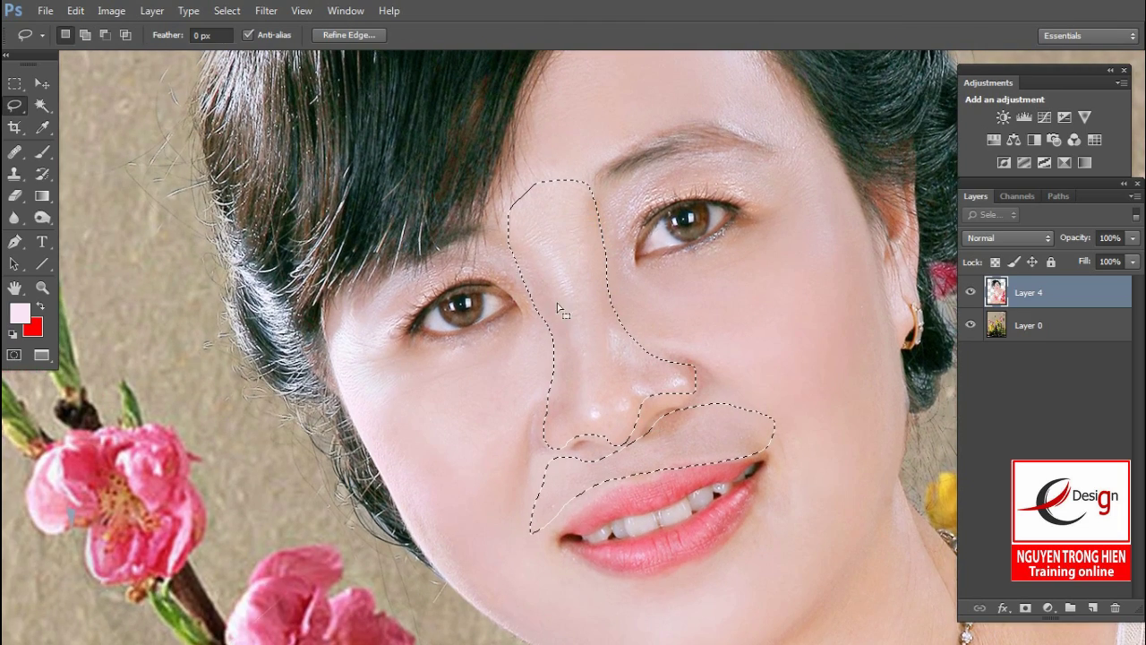
Feather the selection and copy it onto a new Layer 5 via Layer Via Copy
left_click(227, 11)
mouse_move(240, 212)
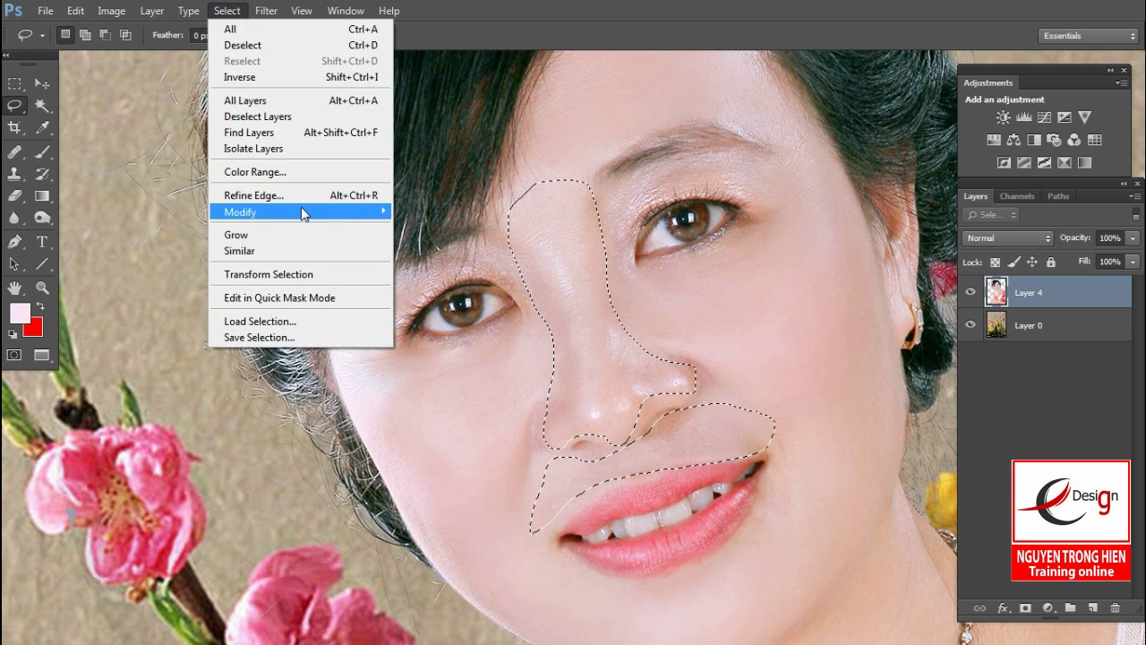
left_click(439, 276)
left_click(654, 215)
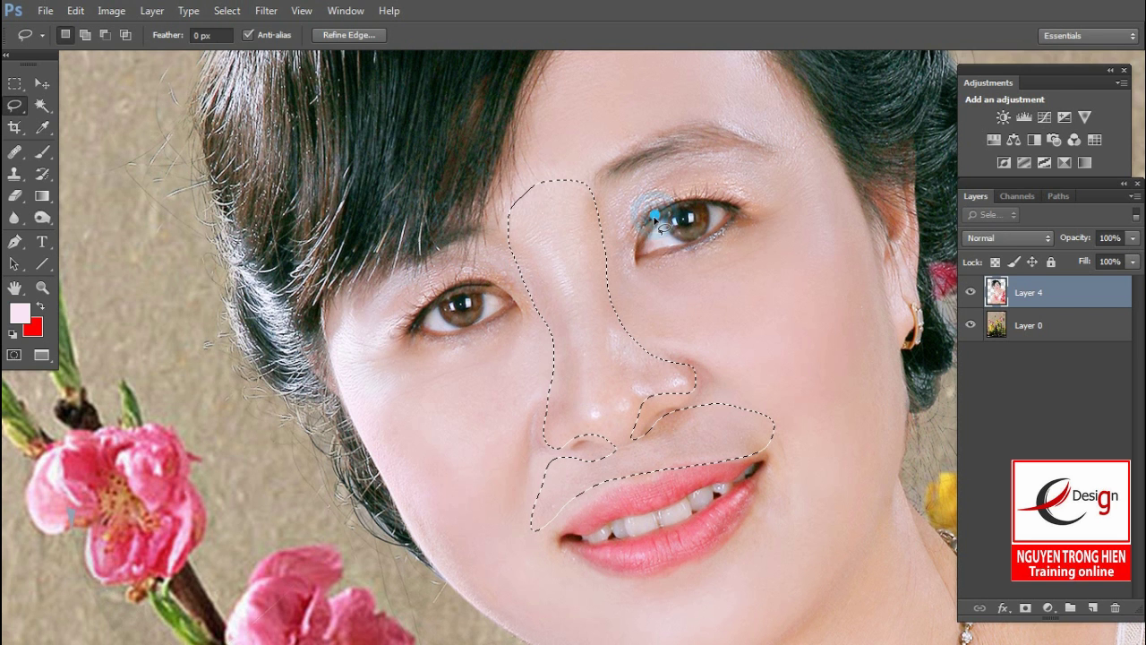
left_click(153, 11)
mouse_move(234, 29)
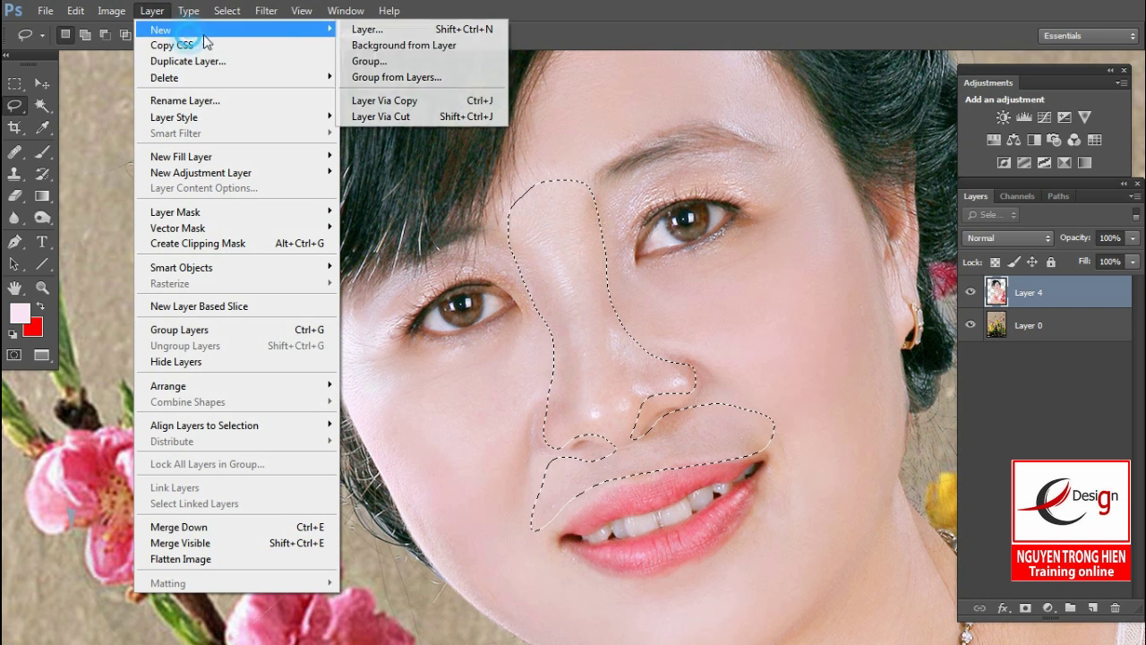
left_click(382, 103)
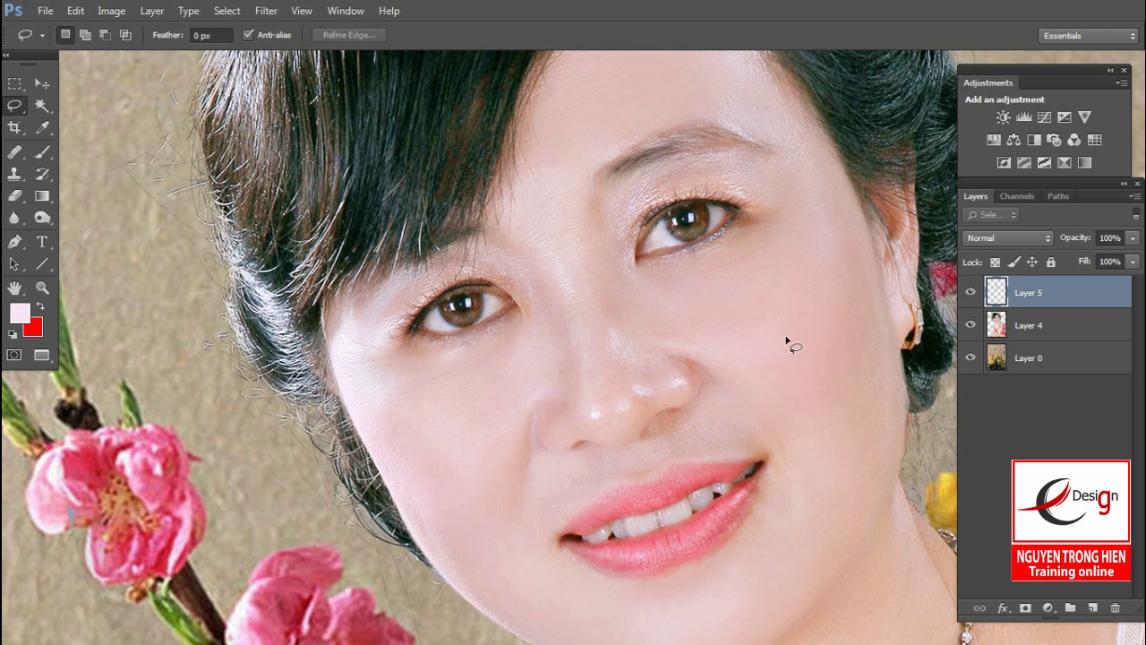
Apply an 11.1-pixel Gaussian Blur to the copied skin layer
left_click(266, 11)
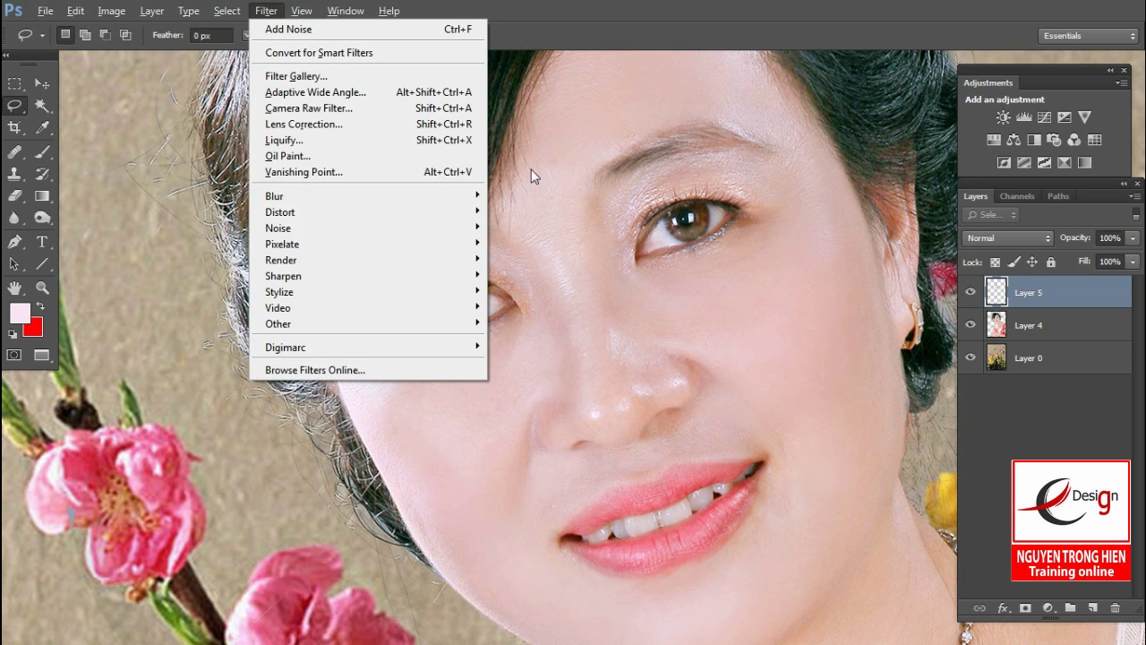
left_click(431, 196)
left_click(568, 315)
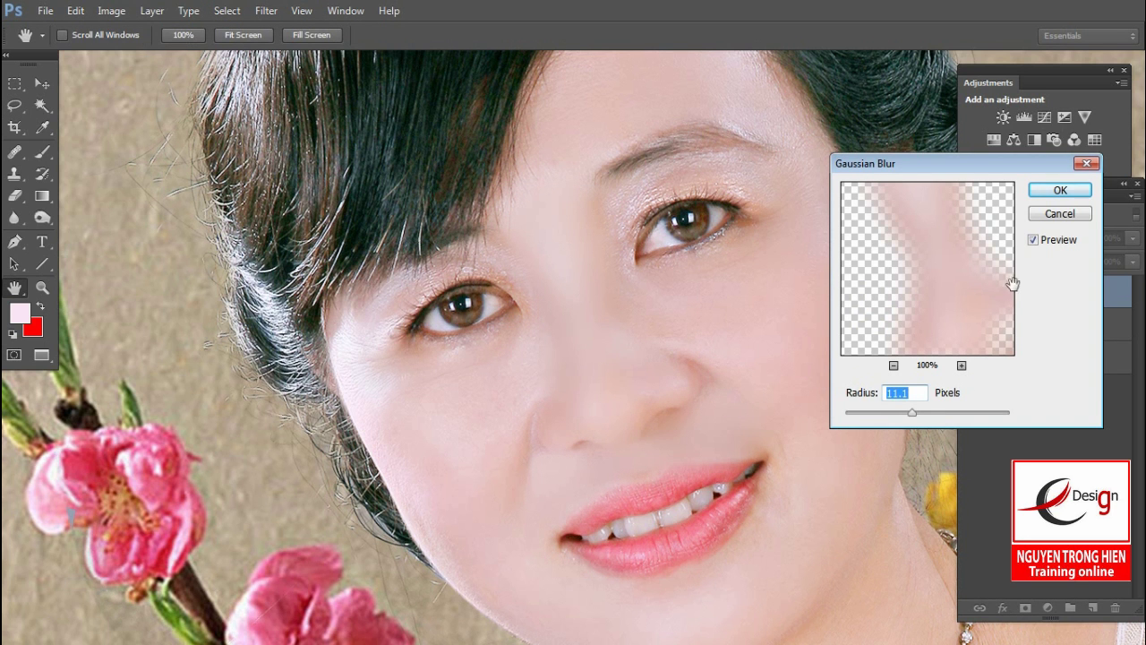
left_click(1039, 239)
left_click(1039, 239)
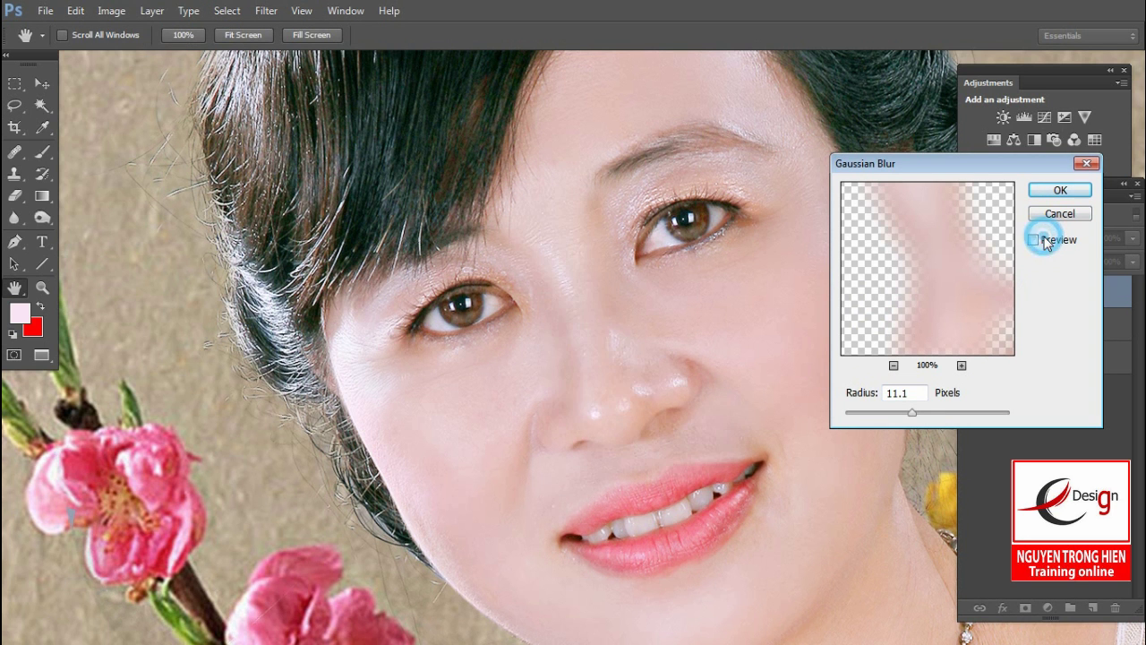
left_click(1049, 191)
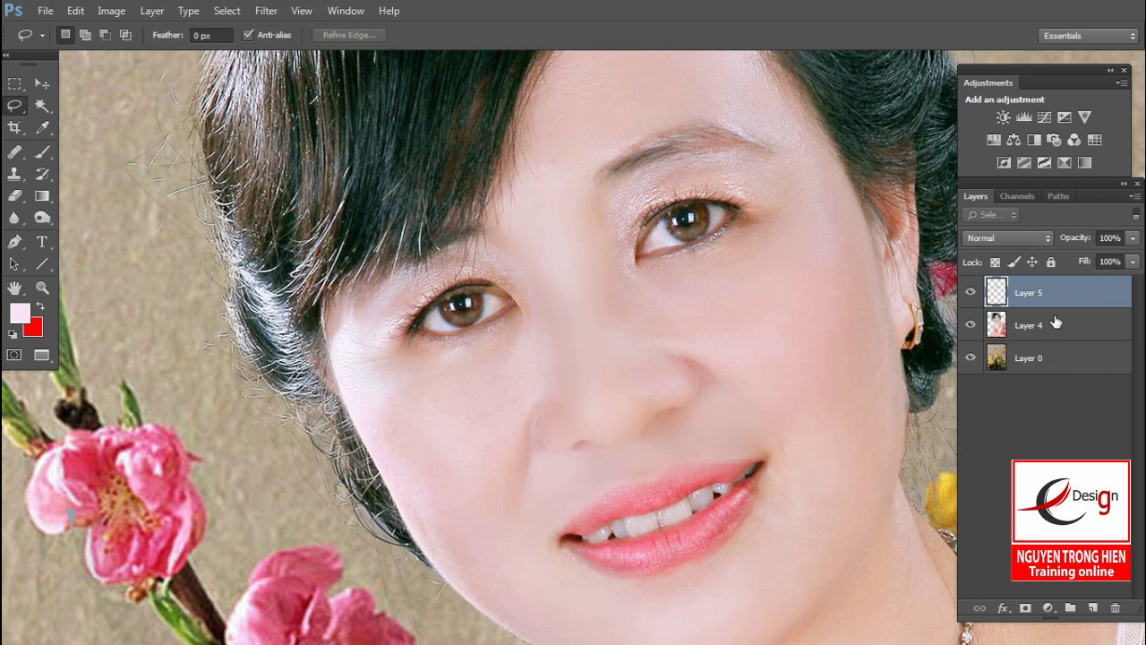
Add 1% uniform noise to Layer 5
left_click(266, 11)
mouse_move(279, 227)
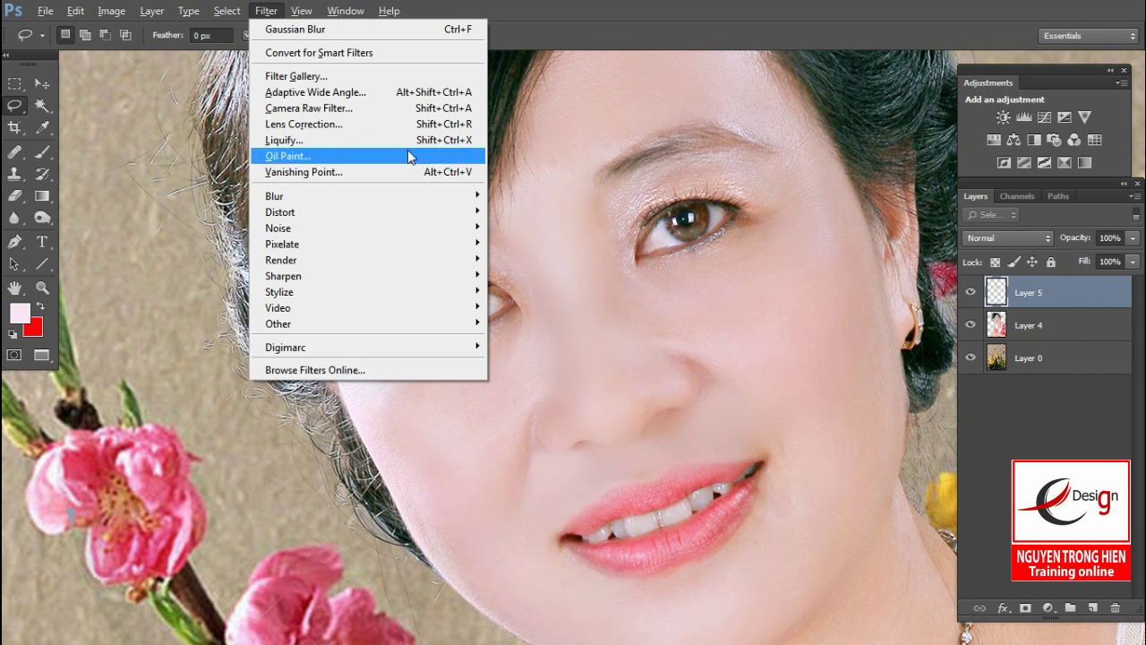
left_click(537, 227)
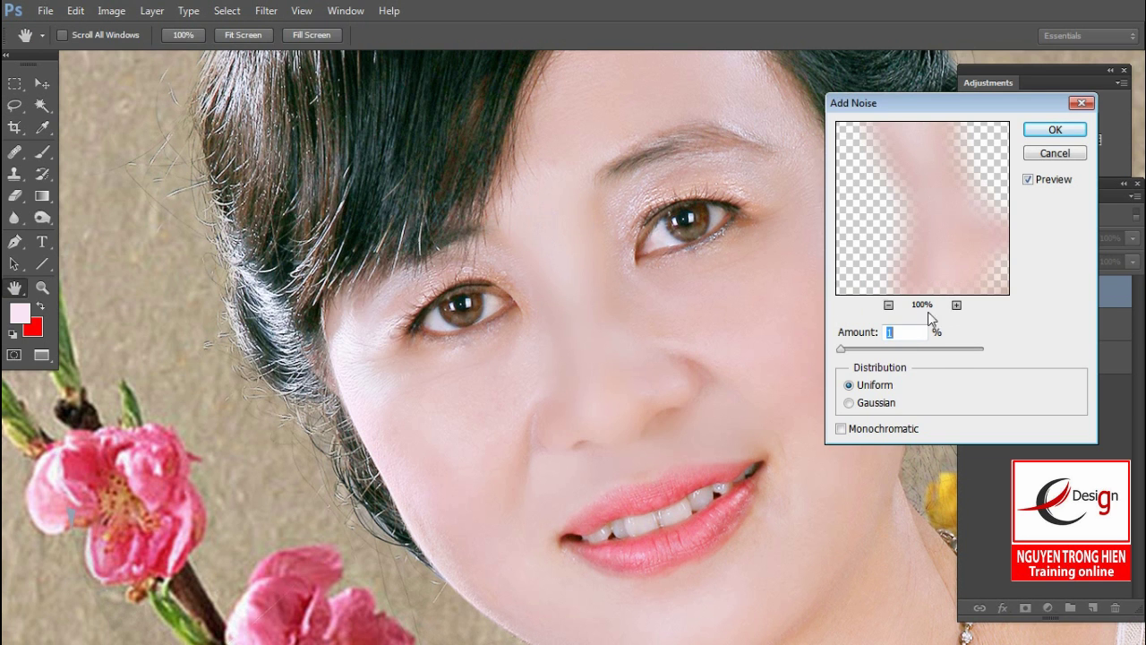
key("ctrl+plus")
left_click(900, 333)
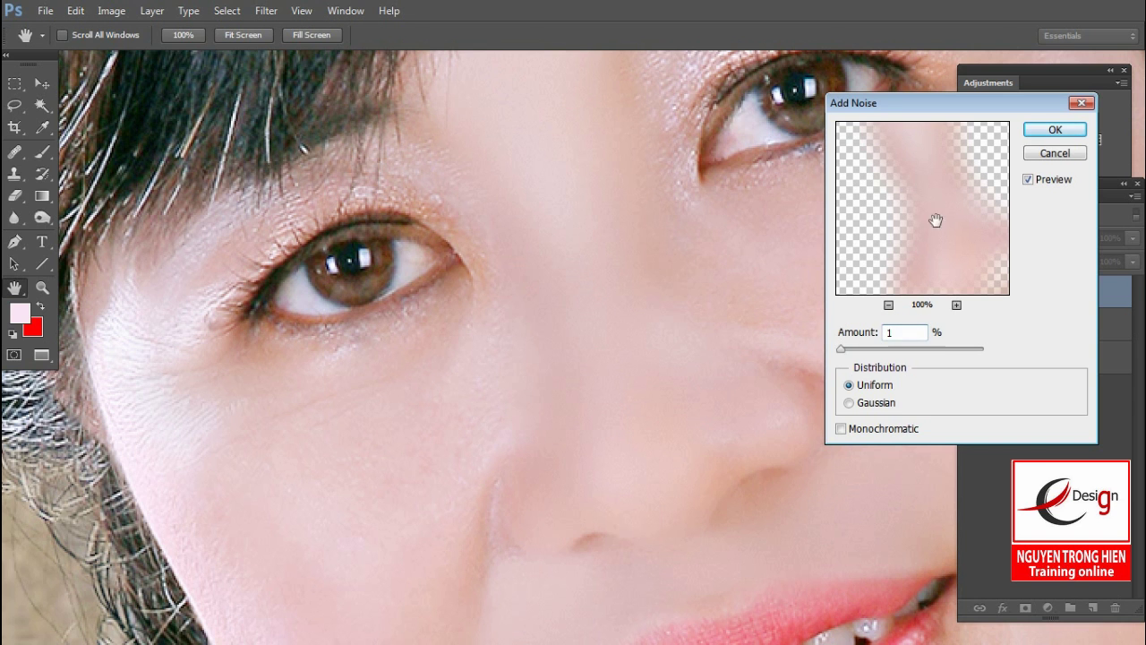
left_click(1049, 154)
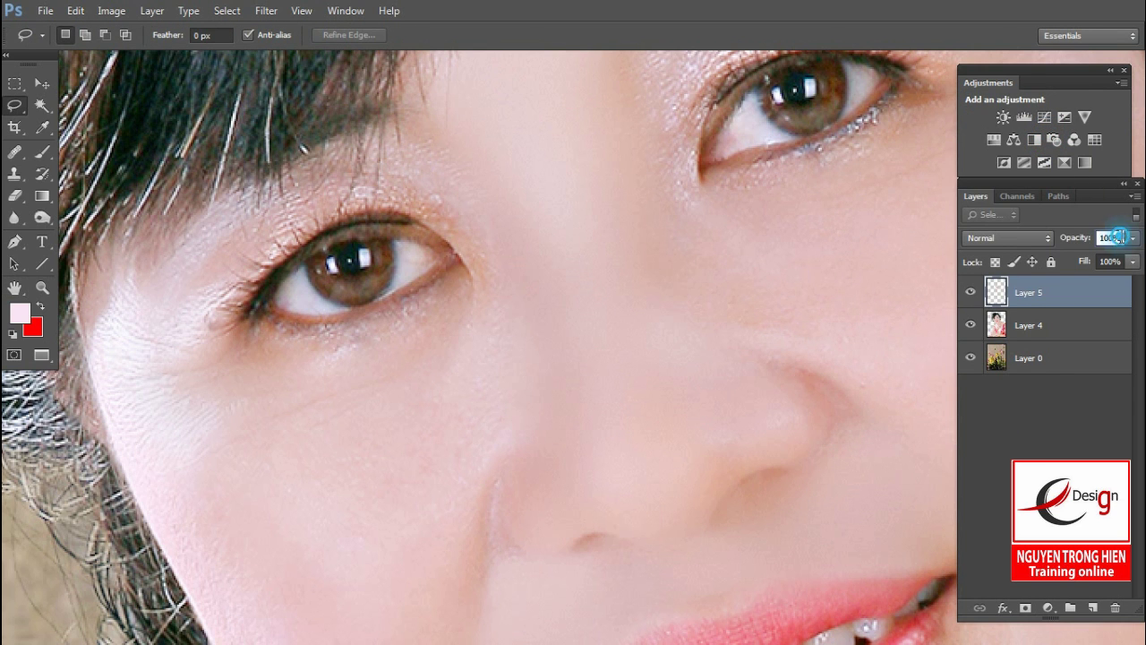
Set Layer 5 to 50% opacity and erase the blur from the nostril crease
type("50")
key("Return")
scroll(852, 460, "down", 3)
left_click(12, 199)
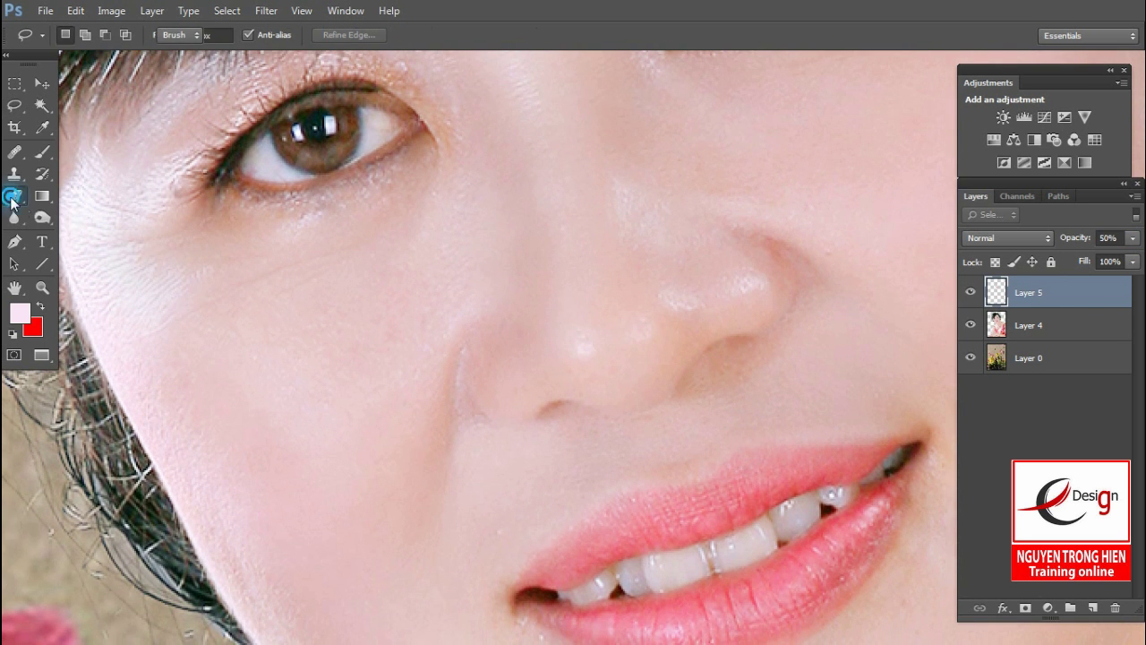
mouse_move(713, 342)
left_mouse_down()
mouse_move(668, 409)
mouse_move(546, 414)
left_mouse_up()
Check the face at fit-to-screen and merge Layer 5 down into Layer 4
key("ctrl+0")
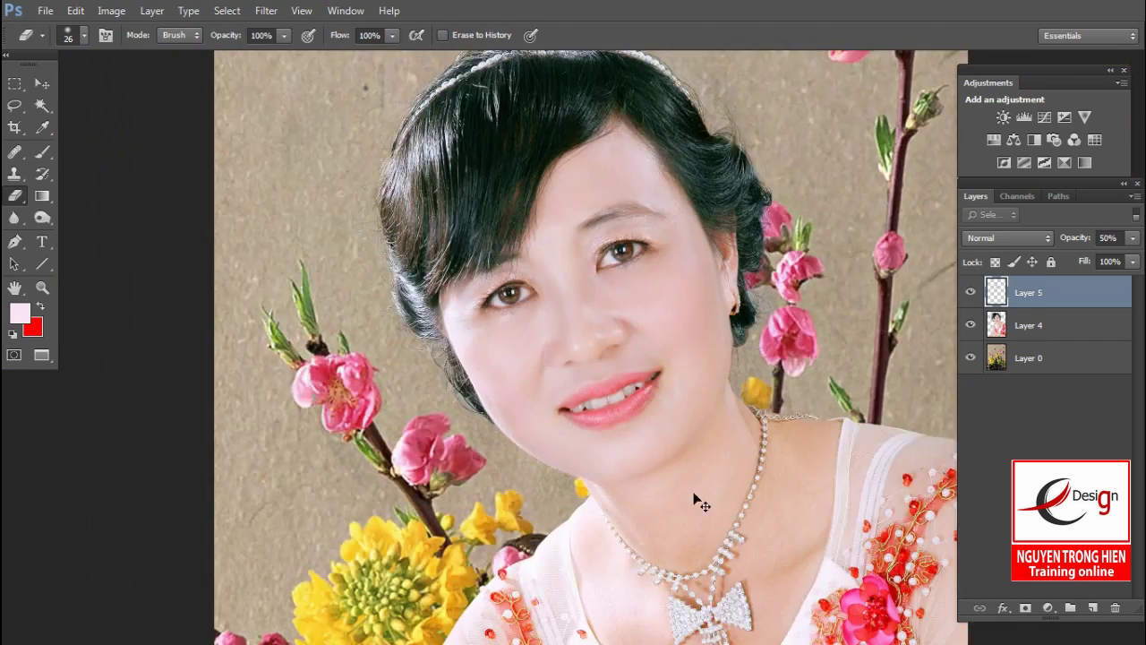
key("z")
left_click(386, 162)
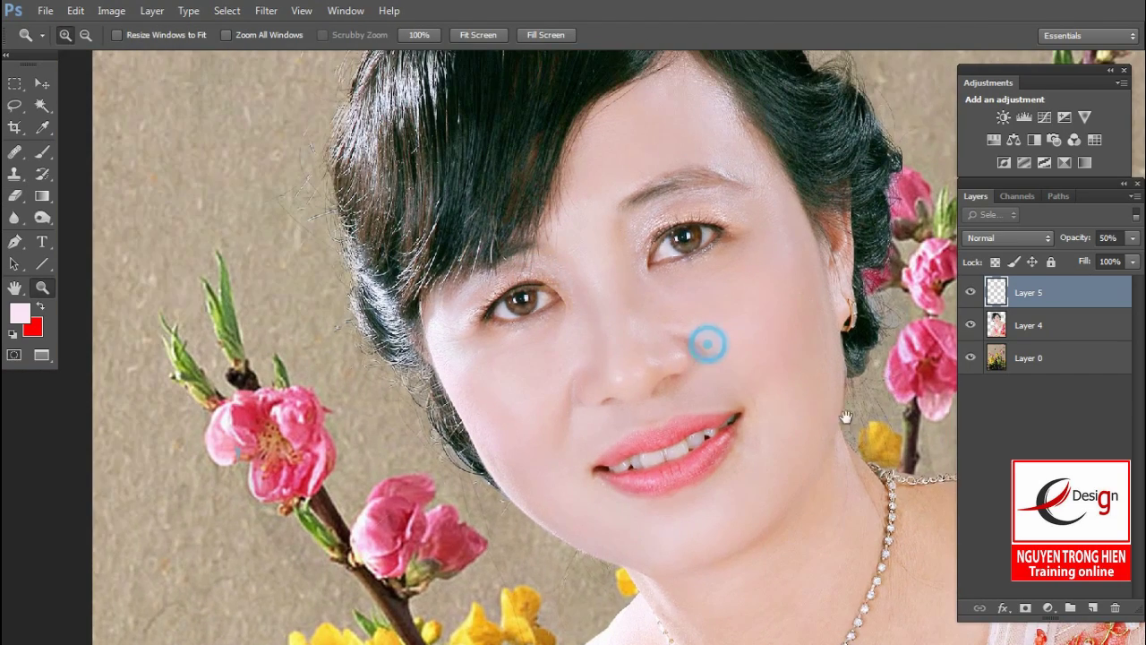
key("ctrl+e")
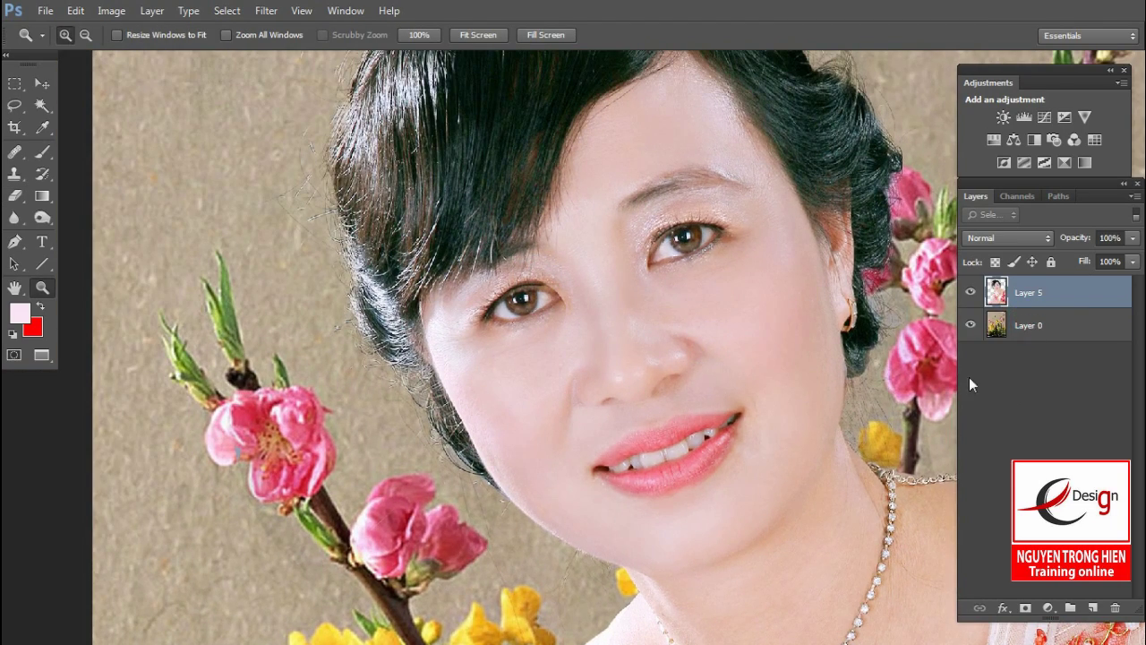
key("ctrl+0")
Inspect the neckline, hands and bracelet, then exit full-screen to show both documents
left_click(605, 356)
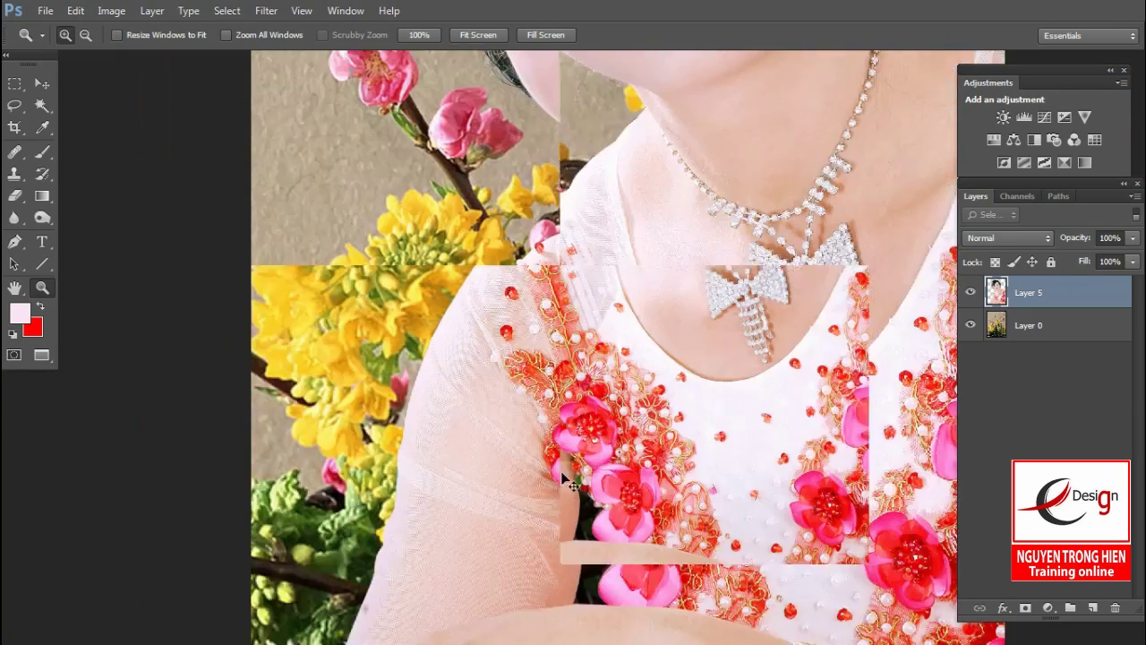
left_click(566, 484, "alt")
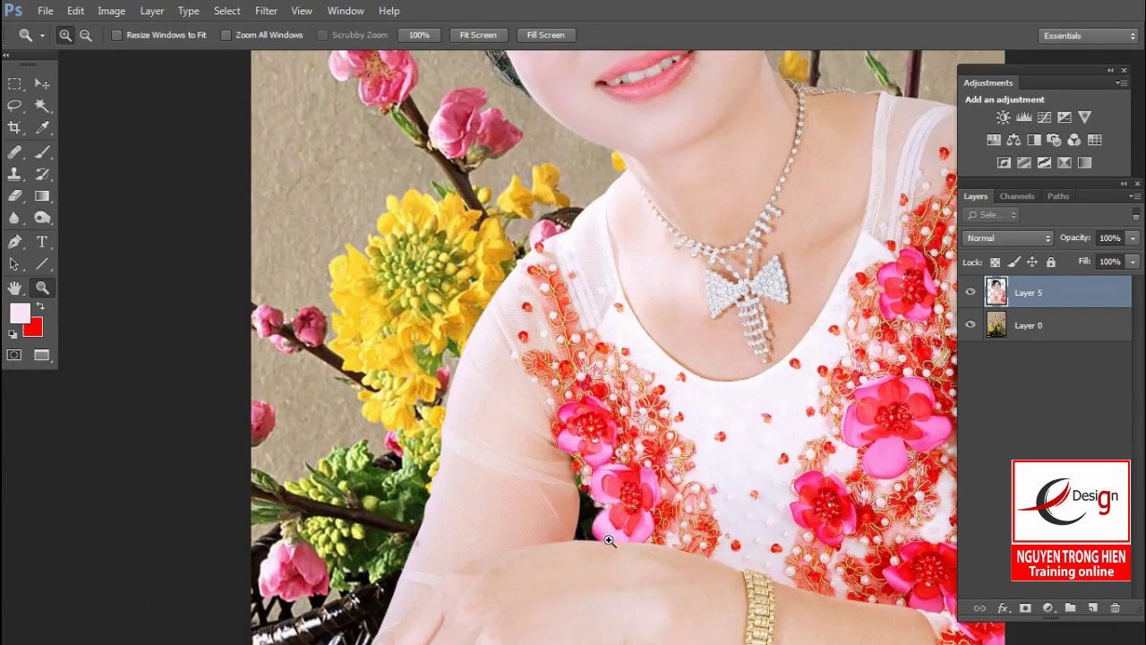
left_click(558, 448)
left_click_drag(569, 417, 574, 556)
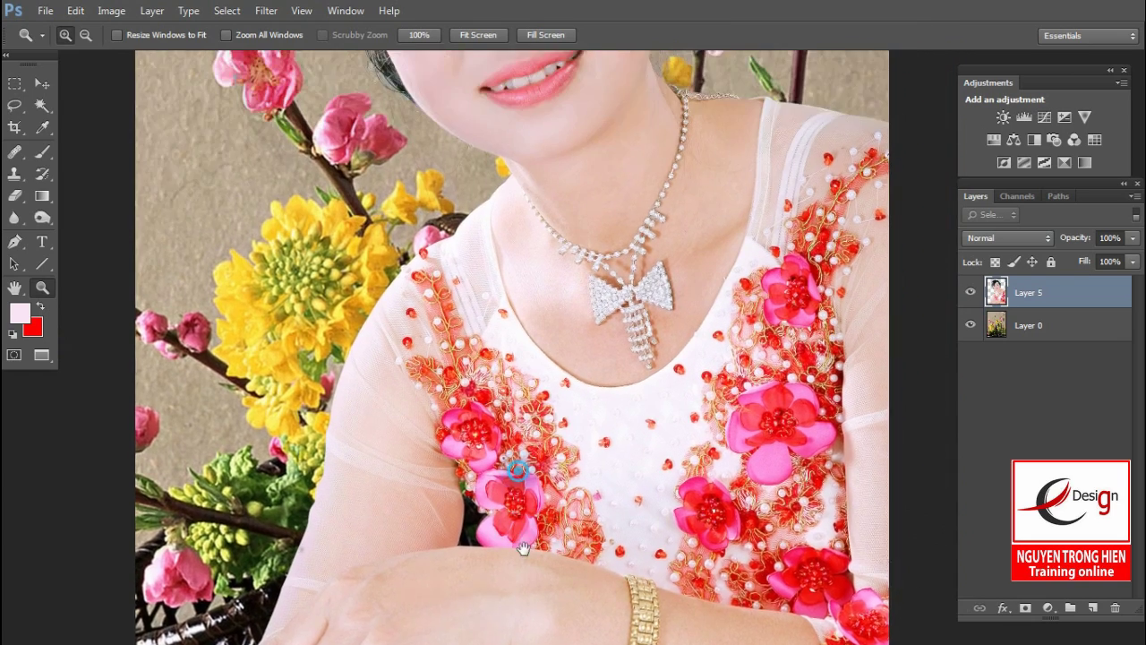
key("ctrl+0")
left_click_drag(564, 357, 585, 414)
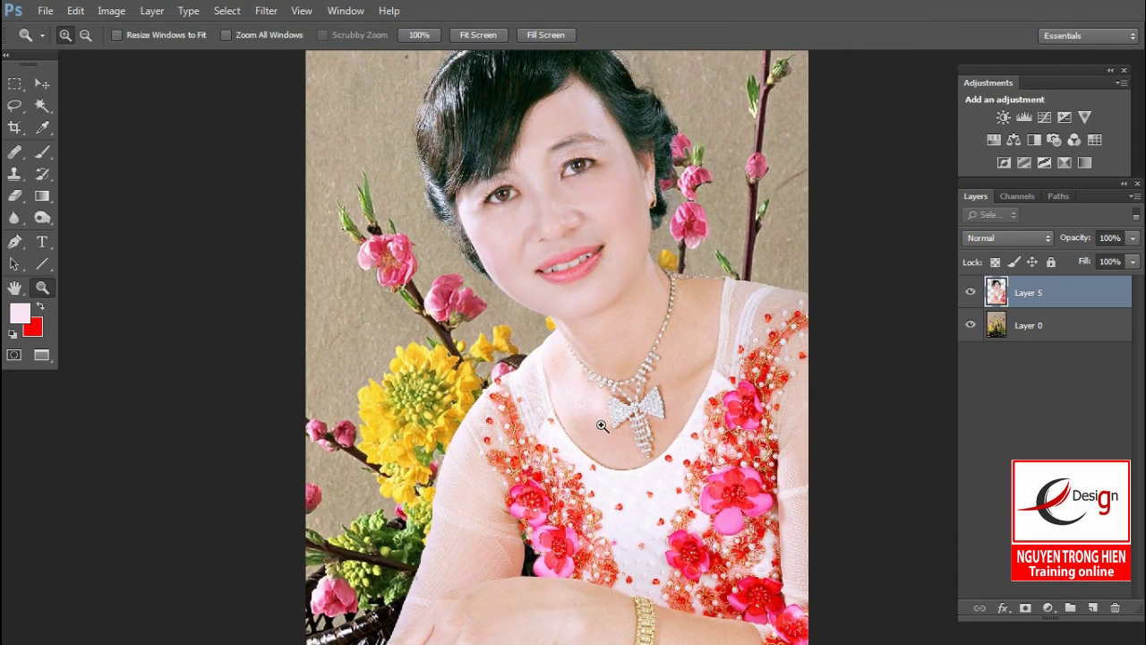
left_click_drag(426, 438, 430, 312)
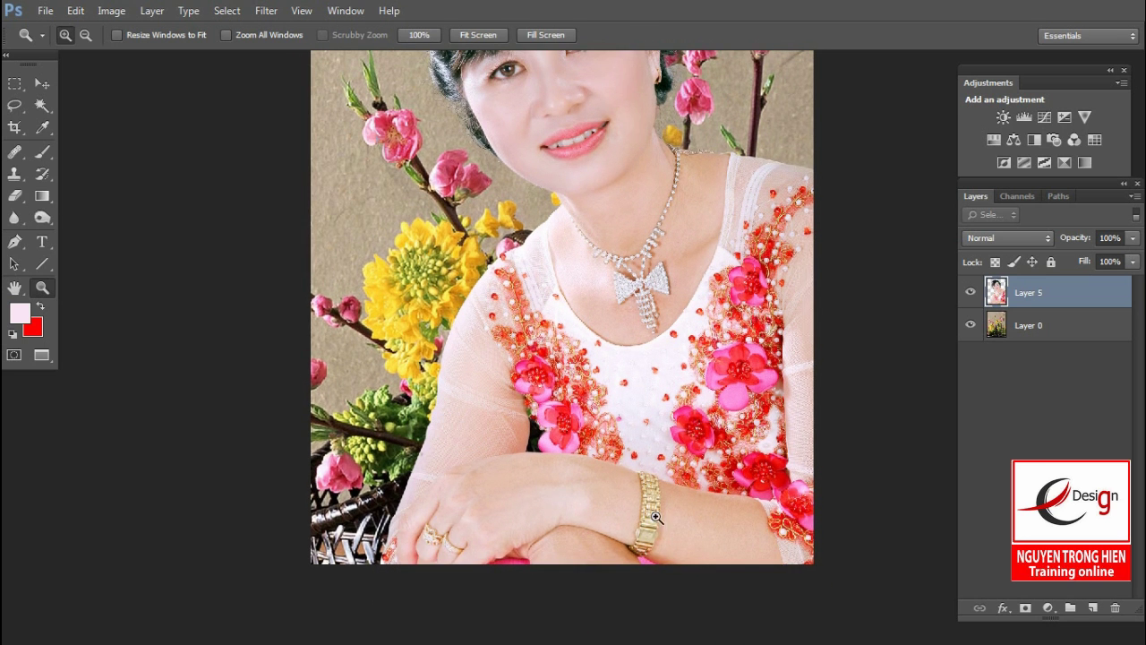
scroll(618, 437, "up", 2)
key("ctrl+minus")
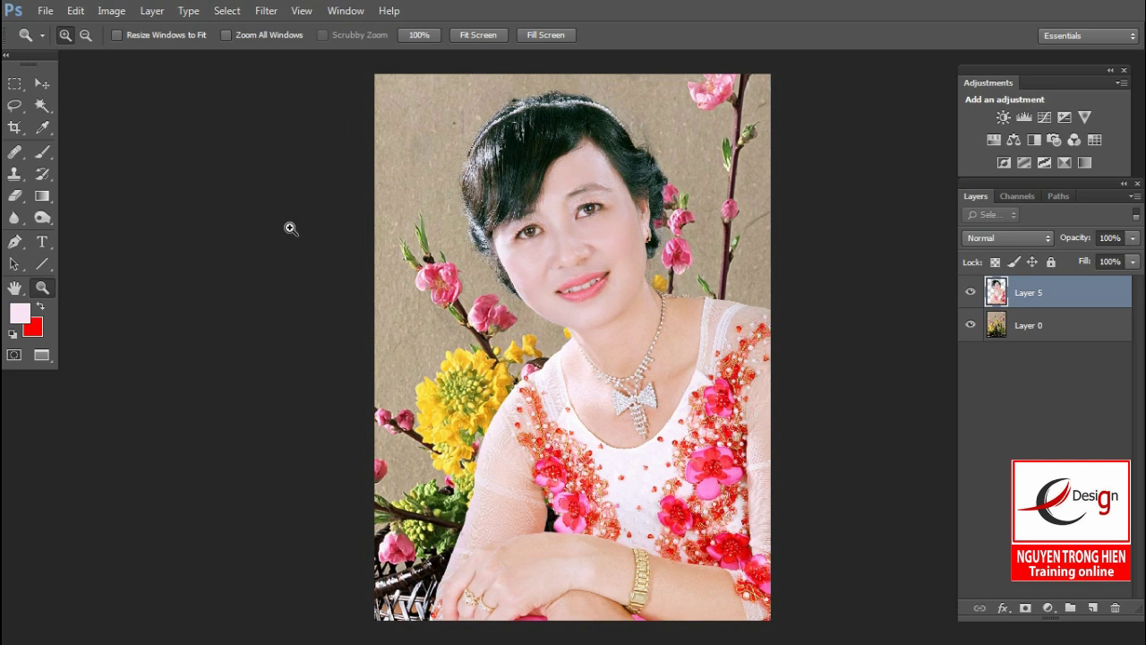
key("f")
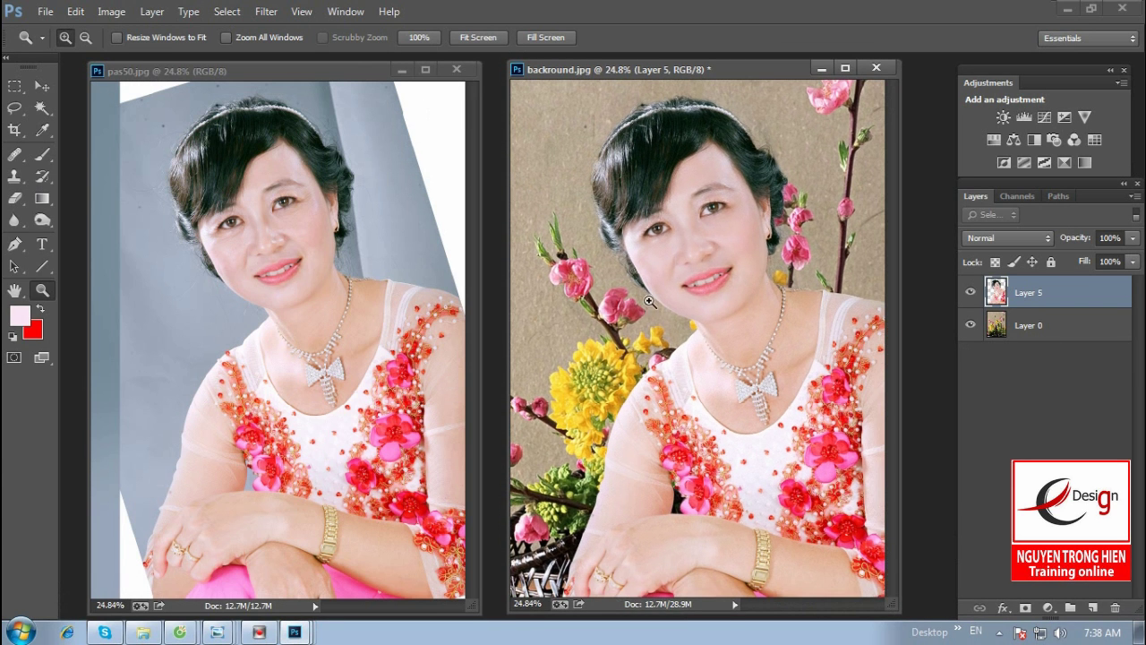
Make the original pas50.jpg window active beside the retouched composite
left_click(339, 77)
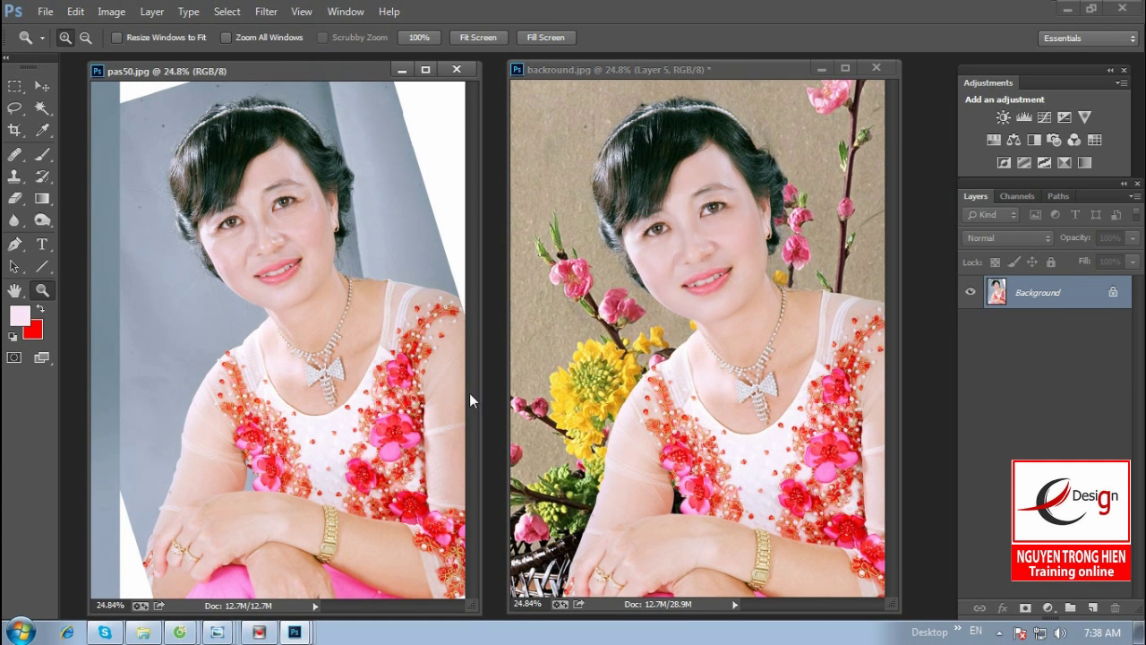